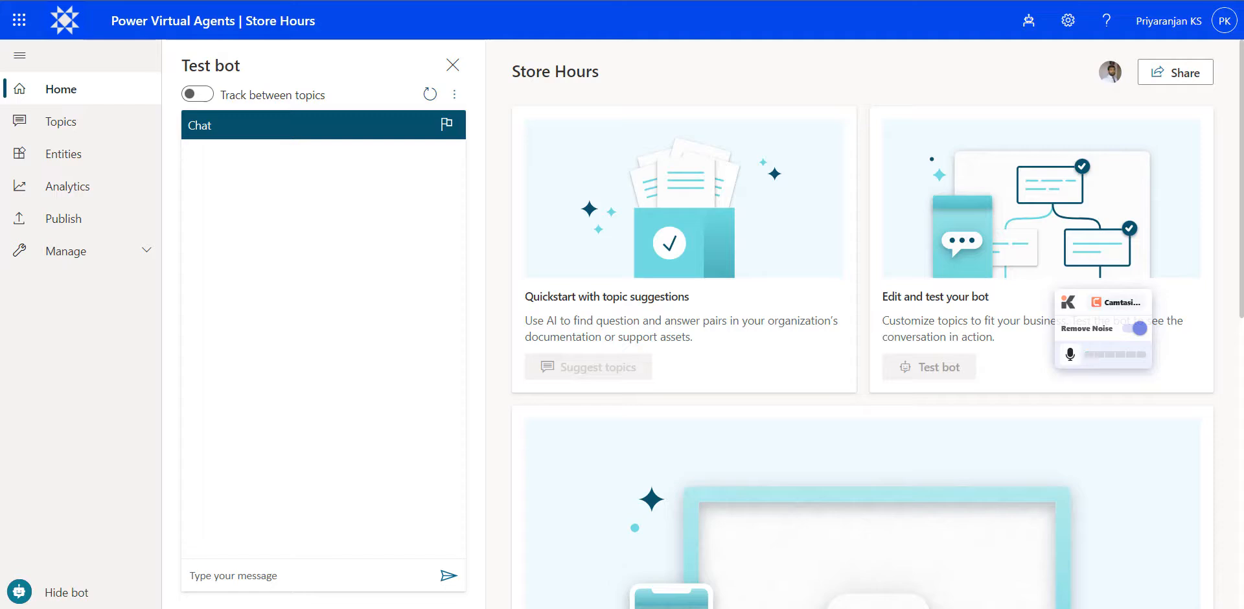
# - Create a new chatbot named Ticket Status Checker that speaks English (US) in the default environment
pyautogui.click(1029, 20)
pyautogui.click(1030, 123)
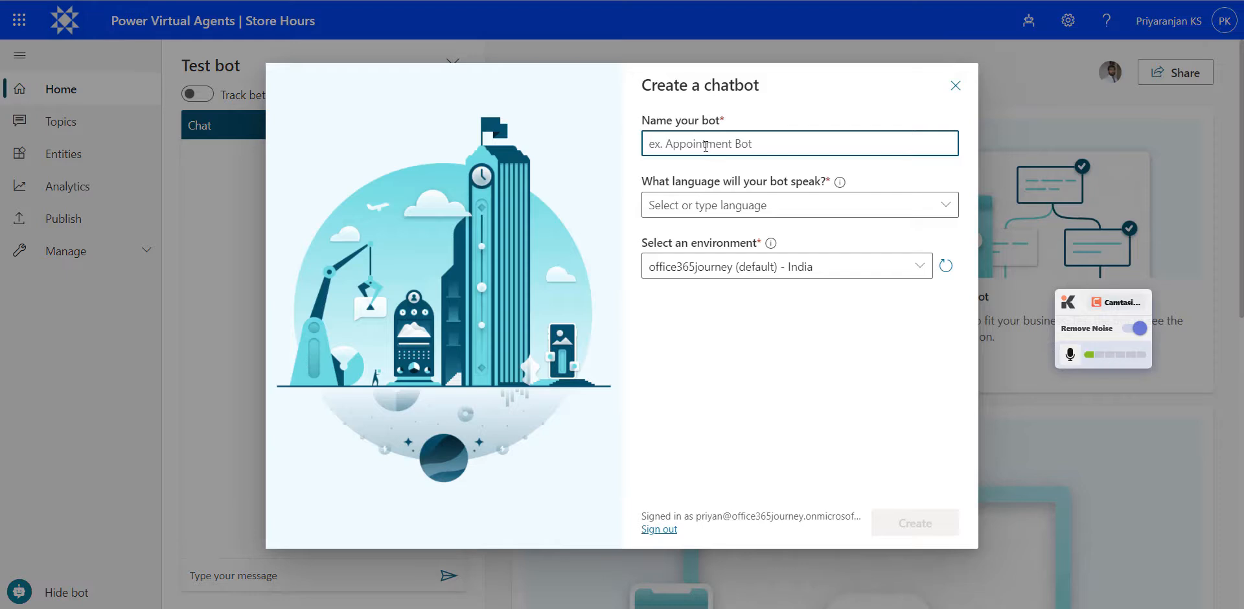
pyautogui.write('Ticket S')
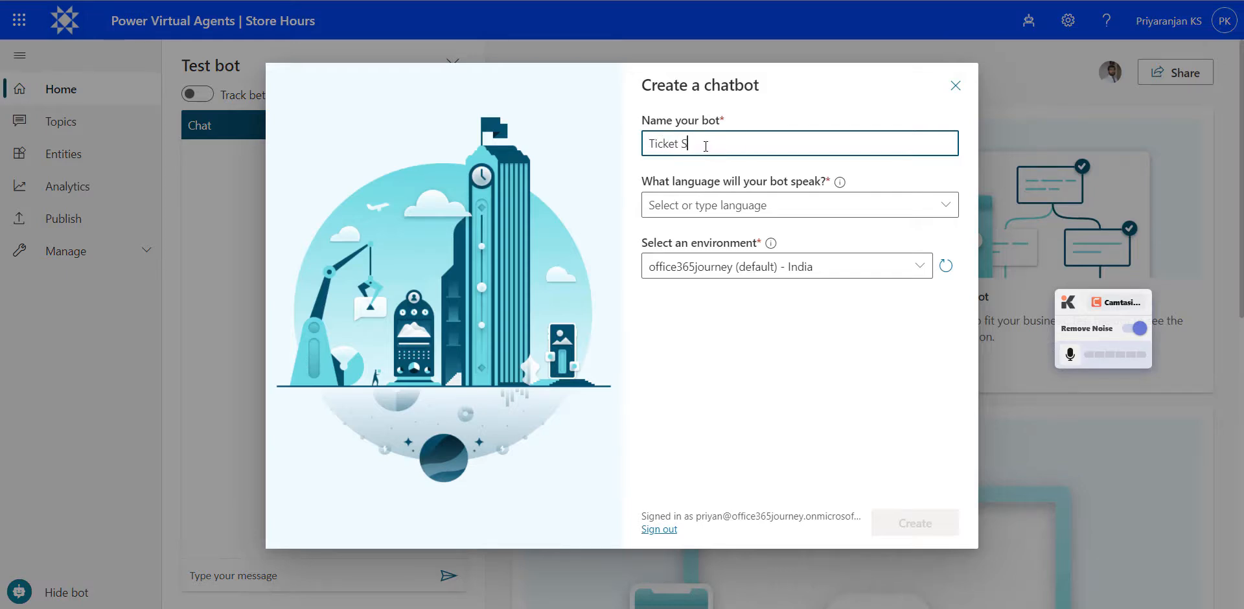
pyautogui.write('tatus Checker')
pyautogui.click(758, 204)
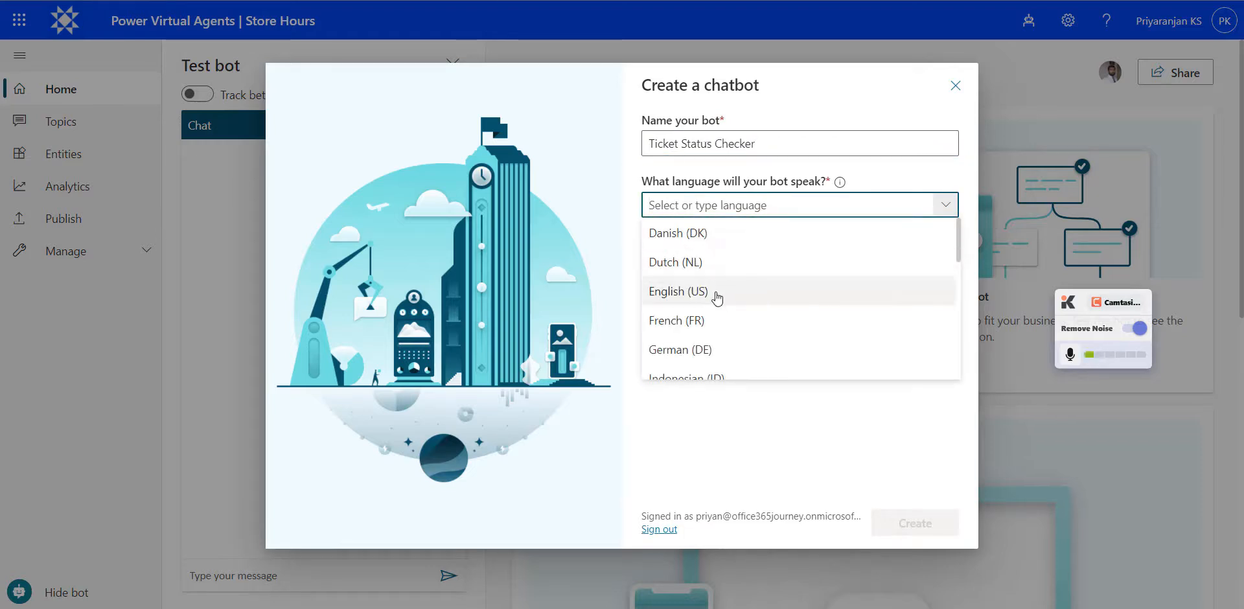
pyautogui.click(716, 293)
pyautogui.click(920, 524)
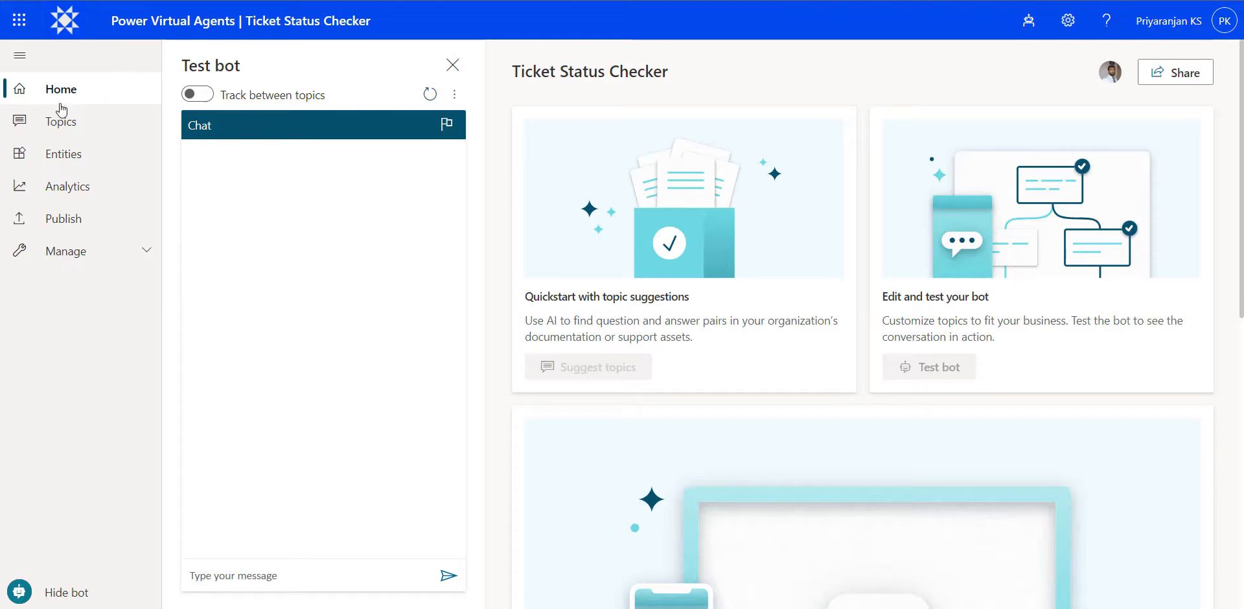
# - Create a topic with trigger phrases Priority Tickets, Open tickets, Due tickets, Escalation details, Ticket Information and get ticket details
pyautogui.click(63, 123)
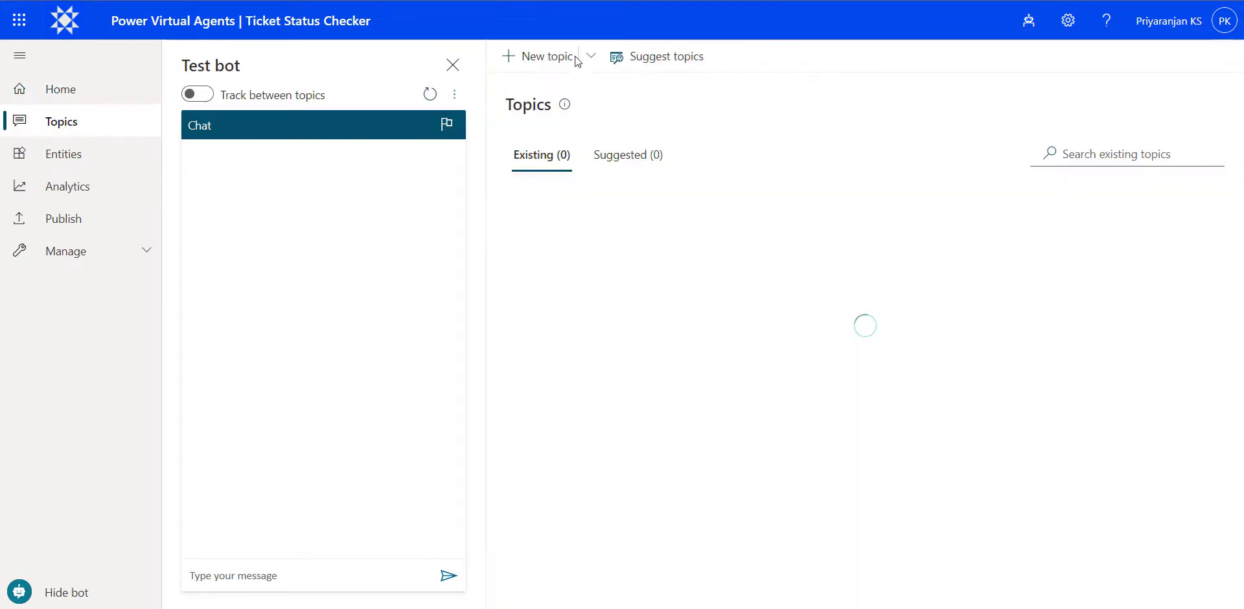
pyautogui.click(532, 58)
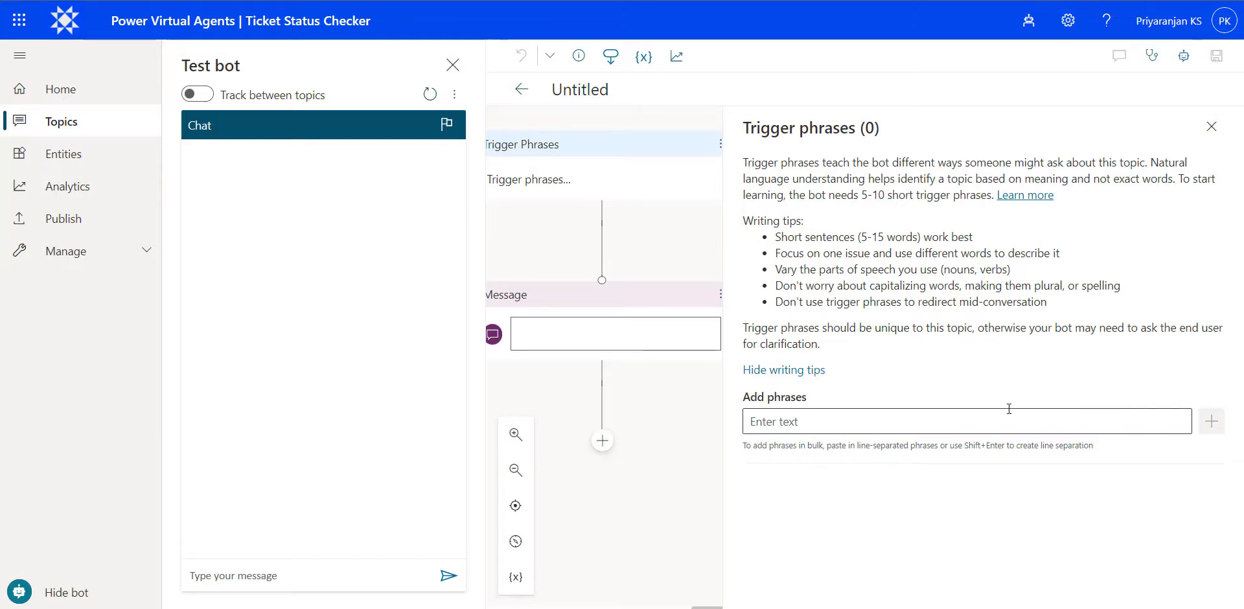
pyautogui.click(783, 421)
pyautogui.write('Priority Tickets Open tickets Due tickets Escalation details Ticket Information get ticket details')
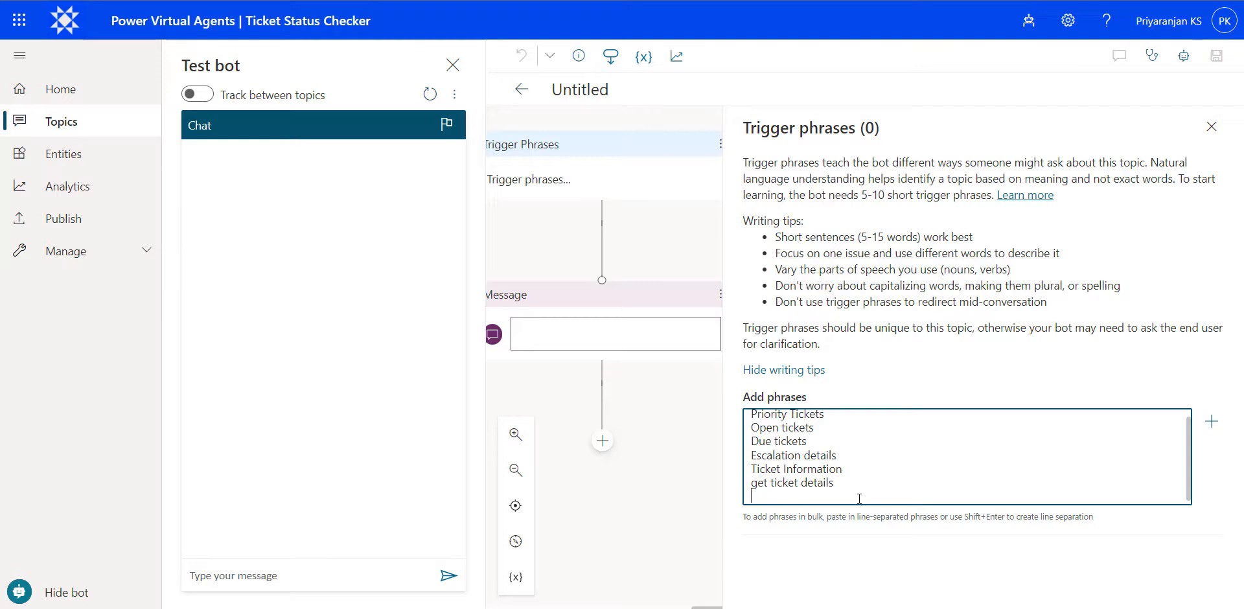
pyautogui.press('Return')
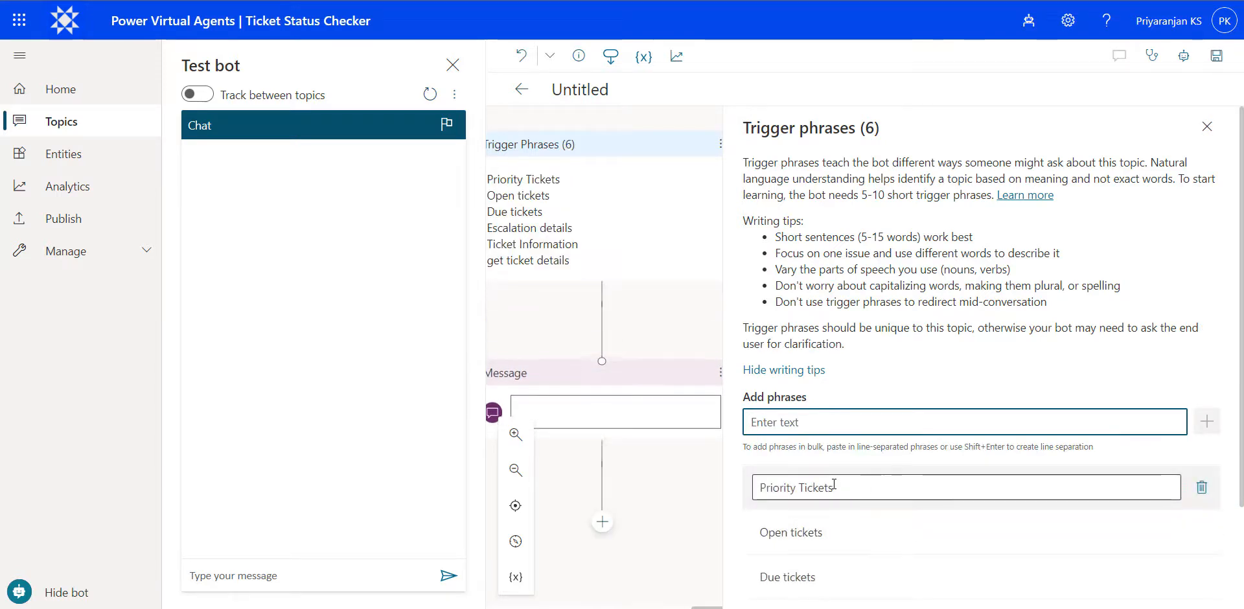
# - Close the bot test and trigger phrase panes, and set the message node's text to "Welcome to Ticket Genie !"
pyautogui.click(453, 65)
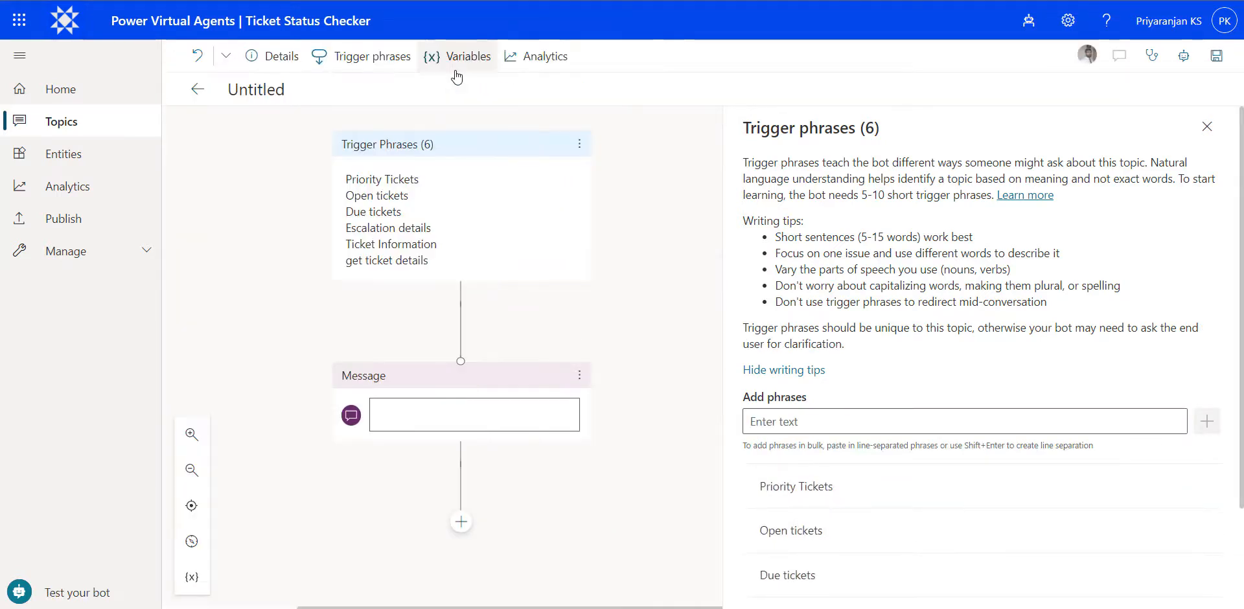
pyautogui.click(1201, 134)
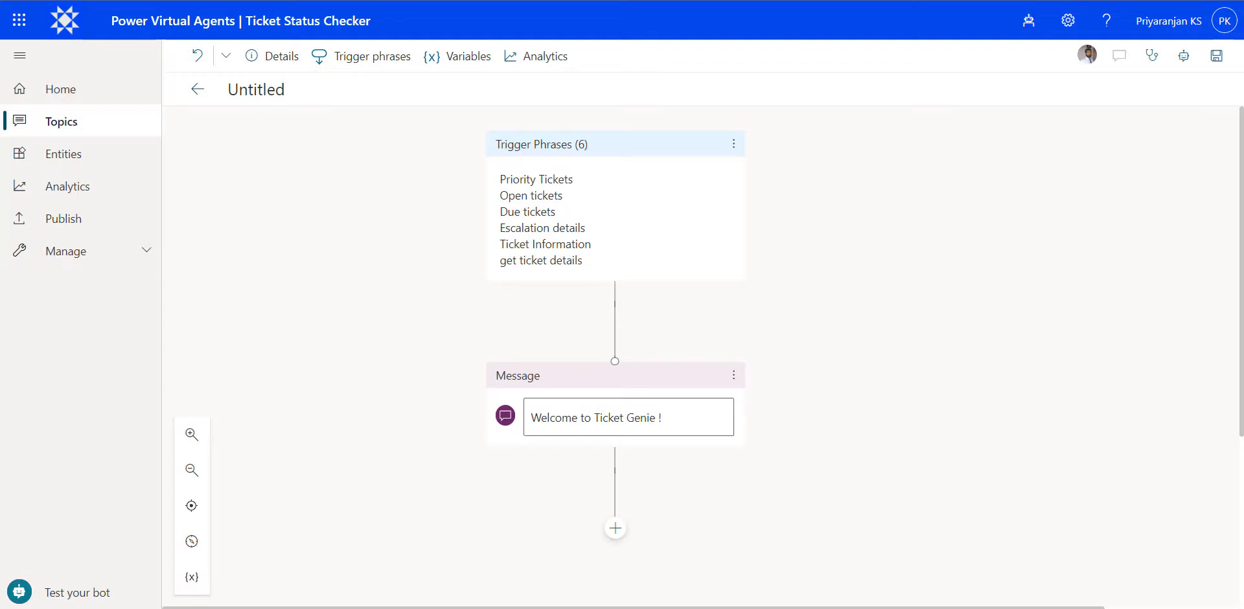
# - Add a question after the message: "We have tickets in Open and Closed Status, which one of them would you like to view?"
pyautogui.click(615, 529)
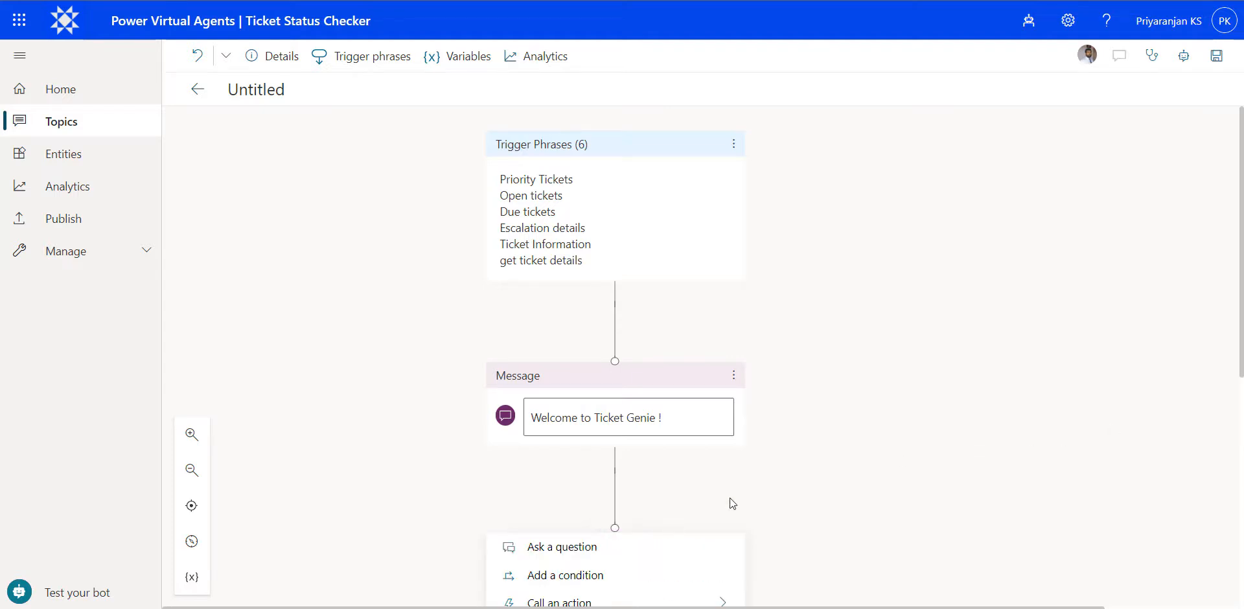
pyautogui.click(597, 547)
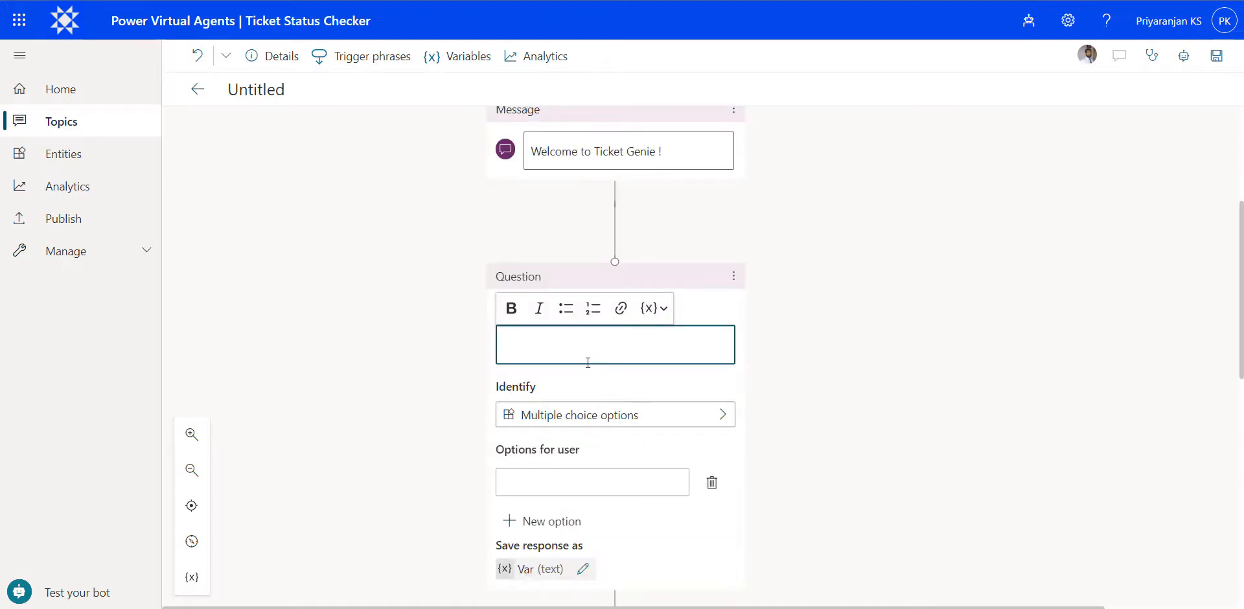
pyautogui.write('We have tickets in Open and Closed Status, which one of them would you like to view?')
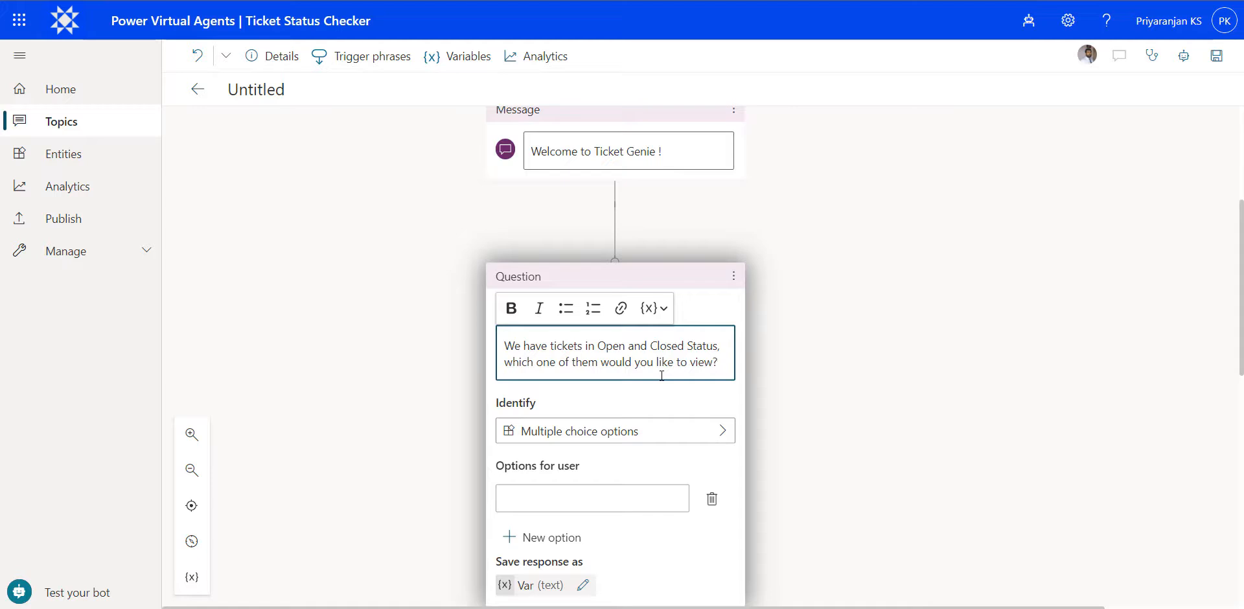
# - Give the ticket status question the two multiple choice options Open and Closed
pyautogui.click(593, 498)
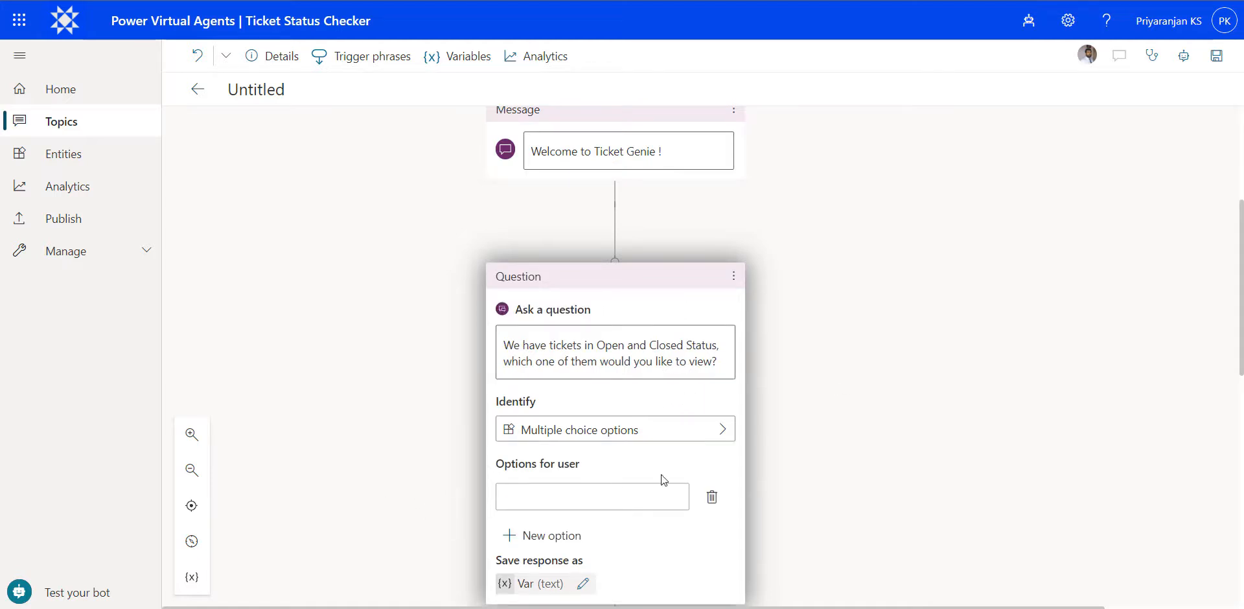
pyautogui.click(617, 487)
pyautogui.write('Open')
pyautogui.press('Return')
pyautogui.click(548, 535)
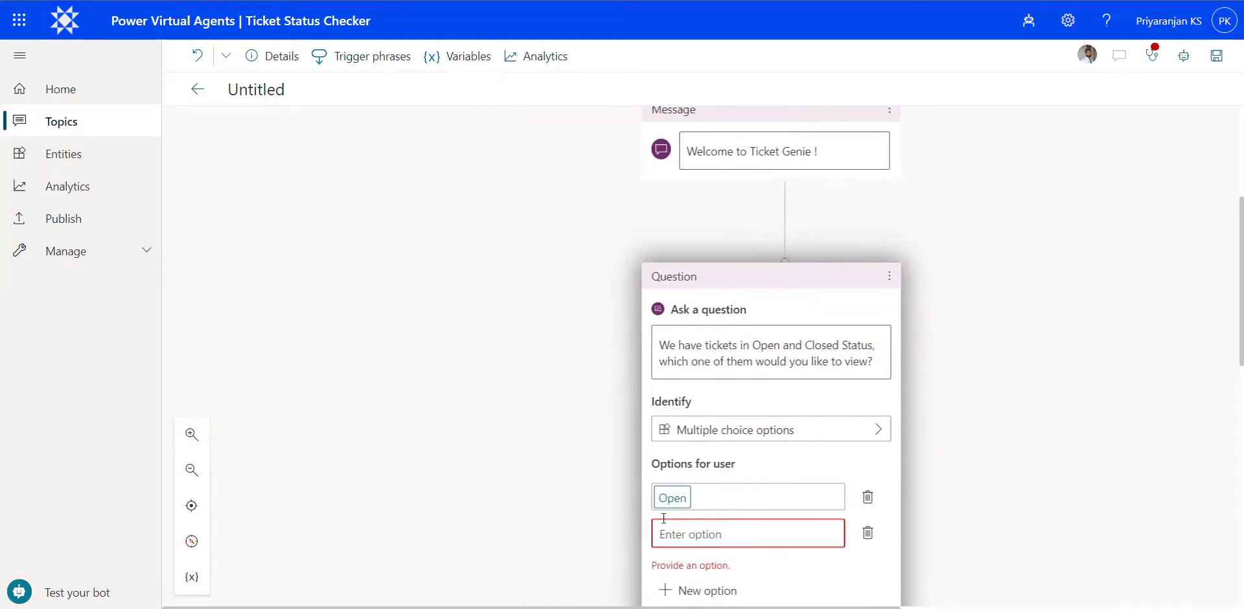
pyautogui.write('Closed')
pyautogui.press('Return')
# - Rename the variable that stores the ticket status response to VarTicketStatus
pyautogui.scroll(-5, 963, 453)
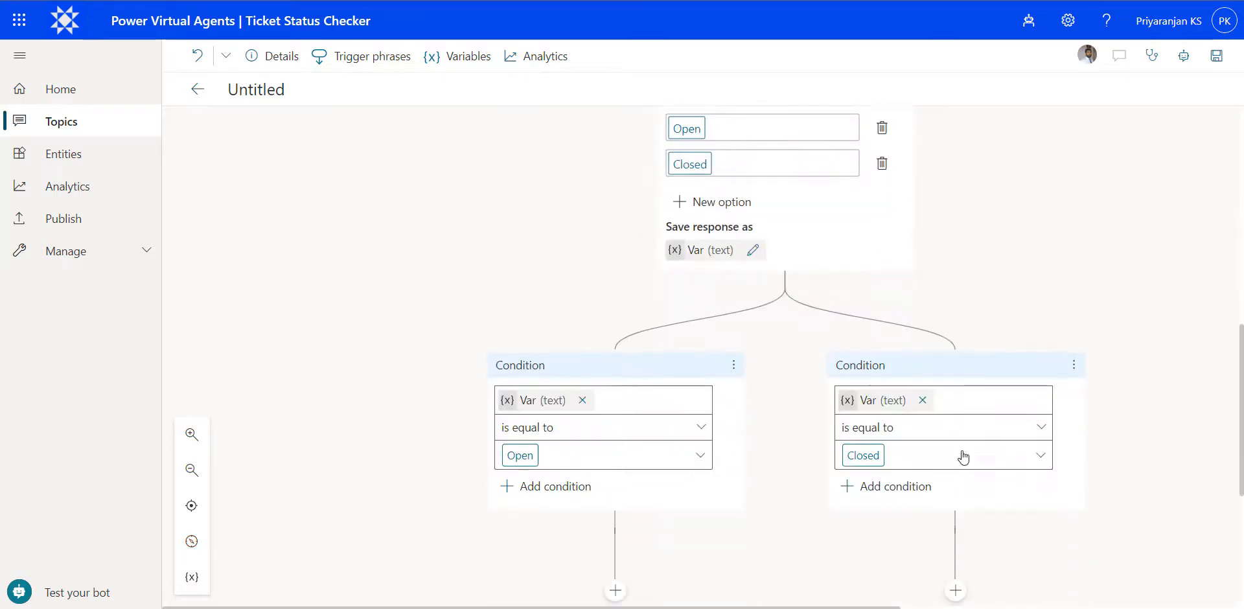
pyautogui.click(702, 247)
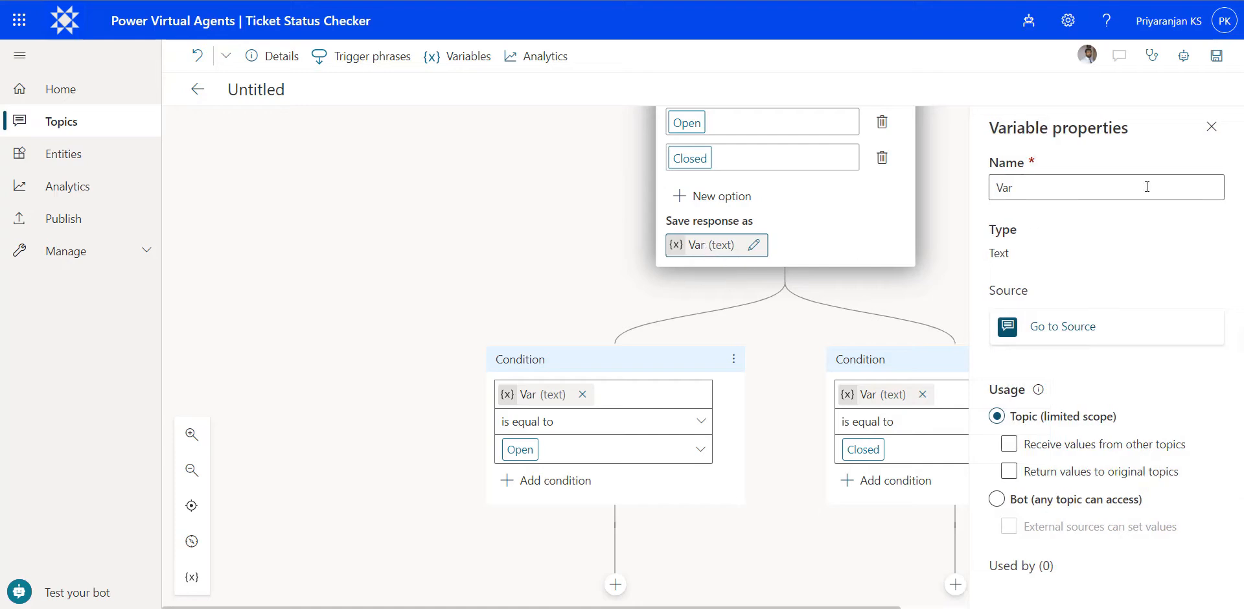
pyautogui.click(1046, 189)
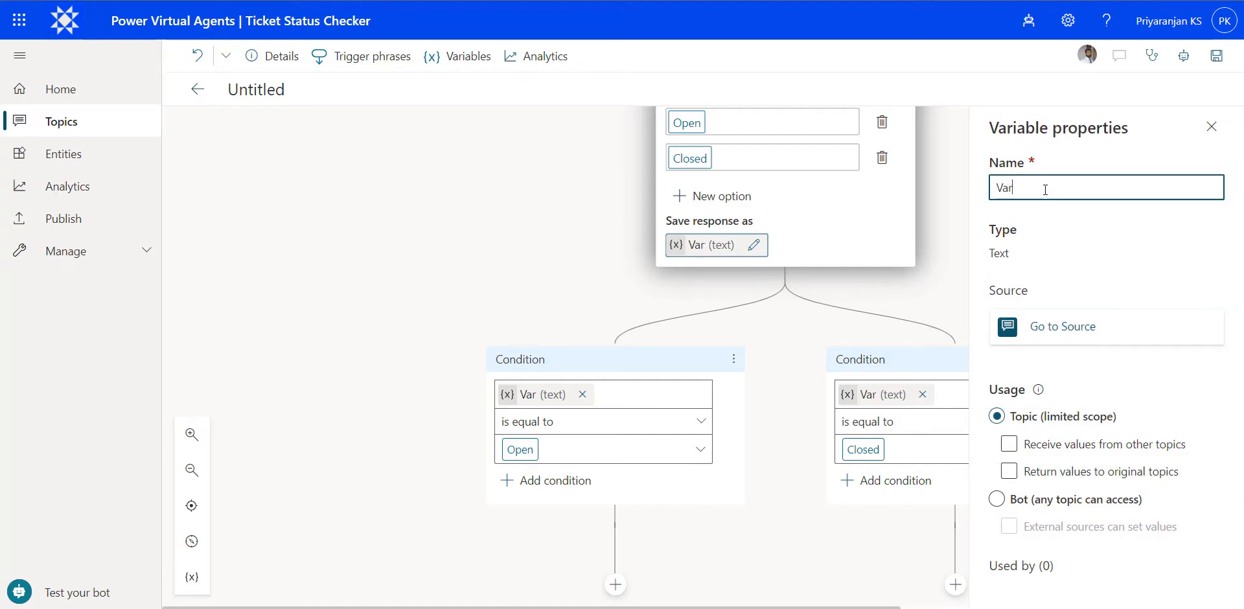
pyautogui.write('TicketStatus')
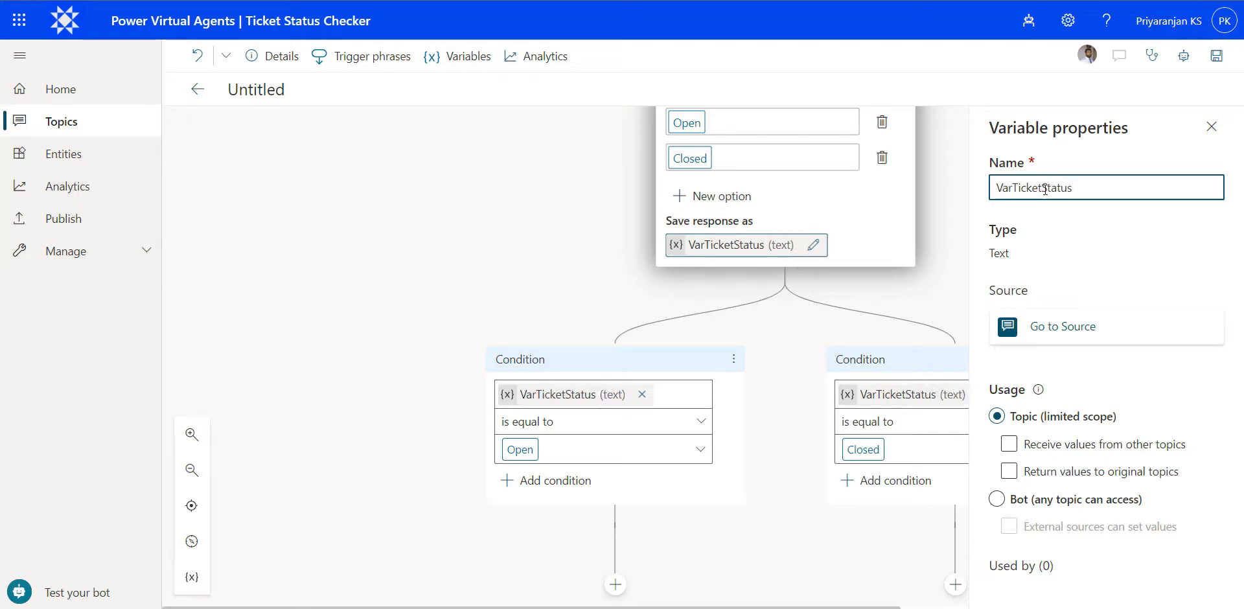
pyautogui.click(1206, 128)
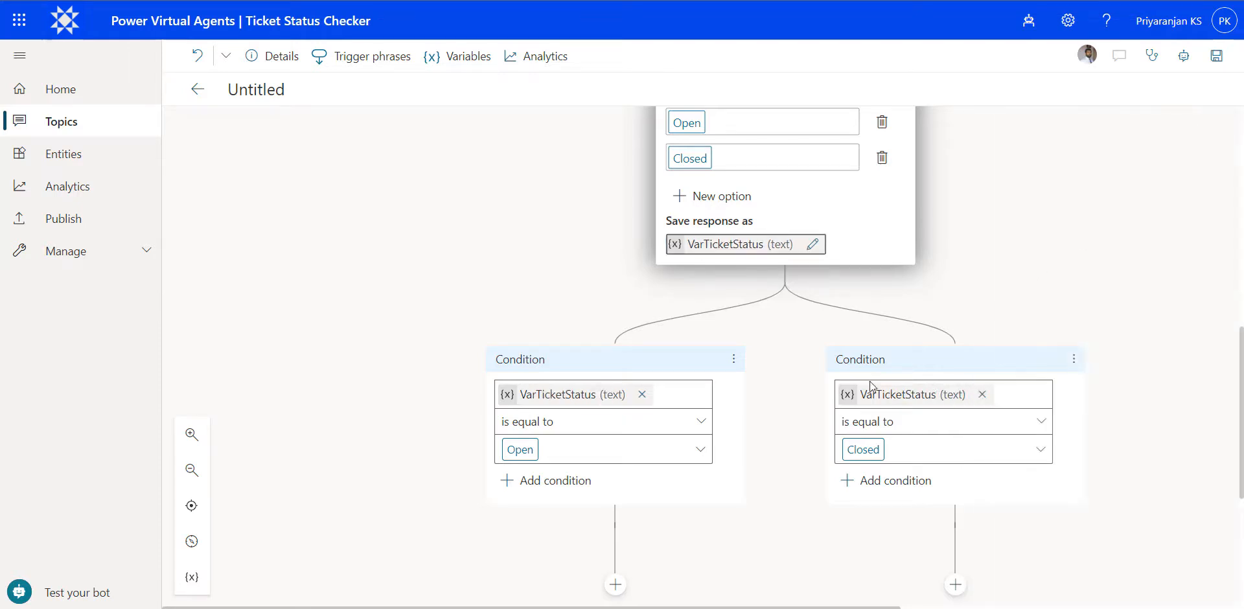
# - Add a question under the Open condition with the text "Which of the vatTicketStatus tickets would you like to View?"
pyautogui.scroll(-1, 790, 389)
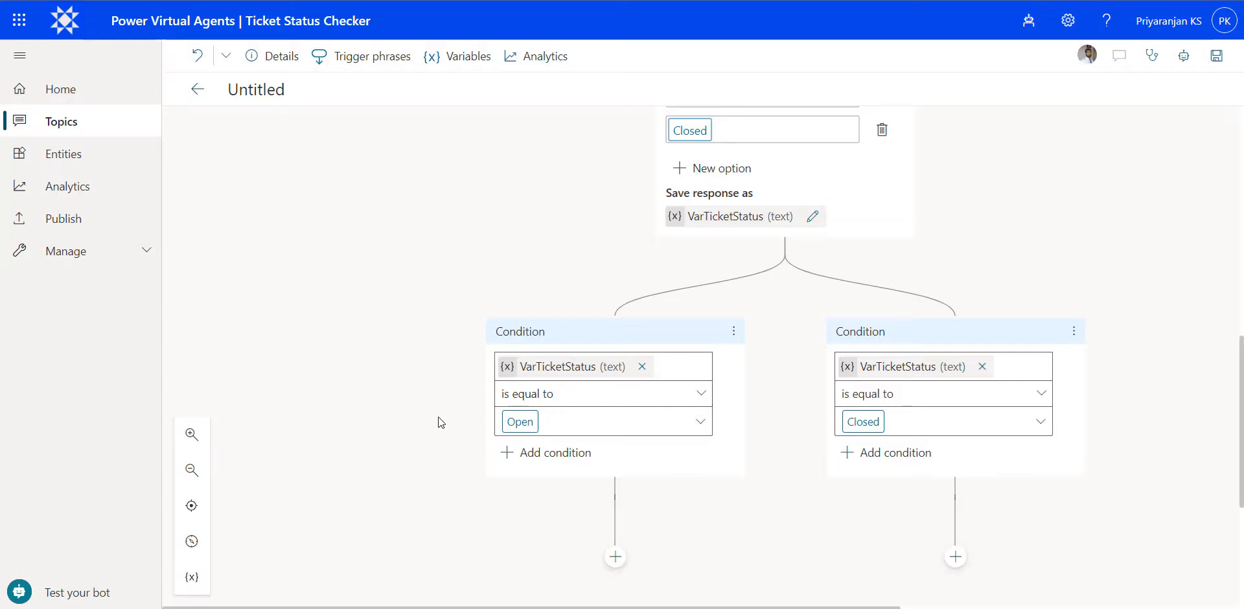
pyautogui.scroll(-1, 440, 405)
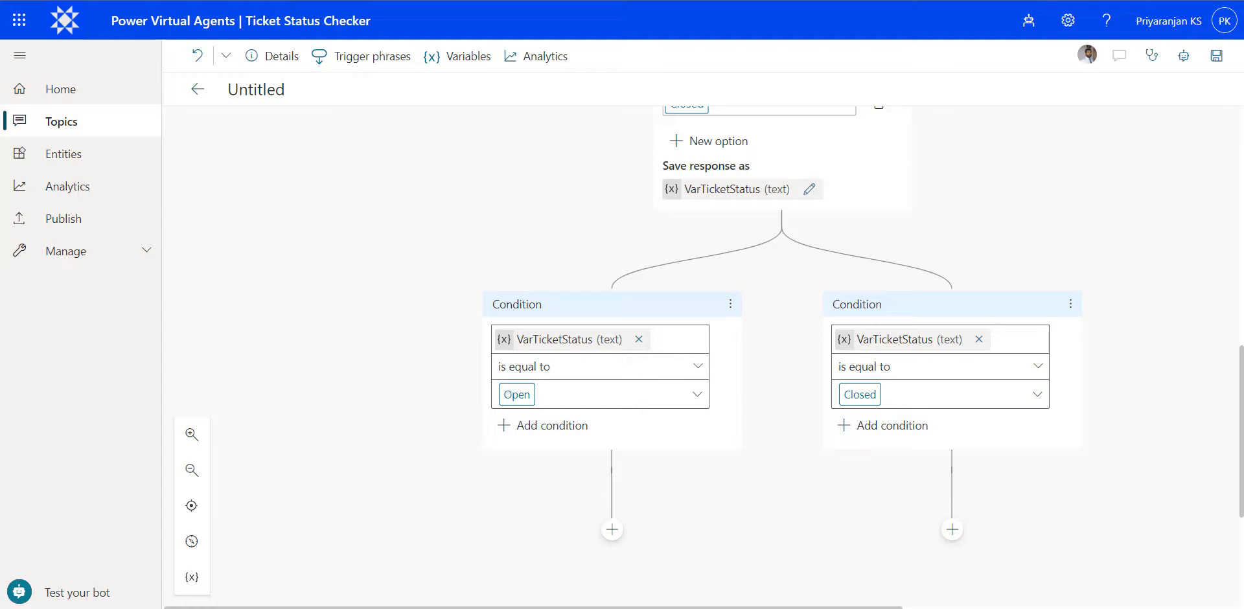
pyautogui.click(612, 529)
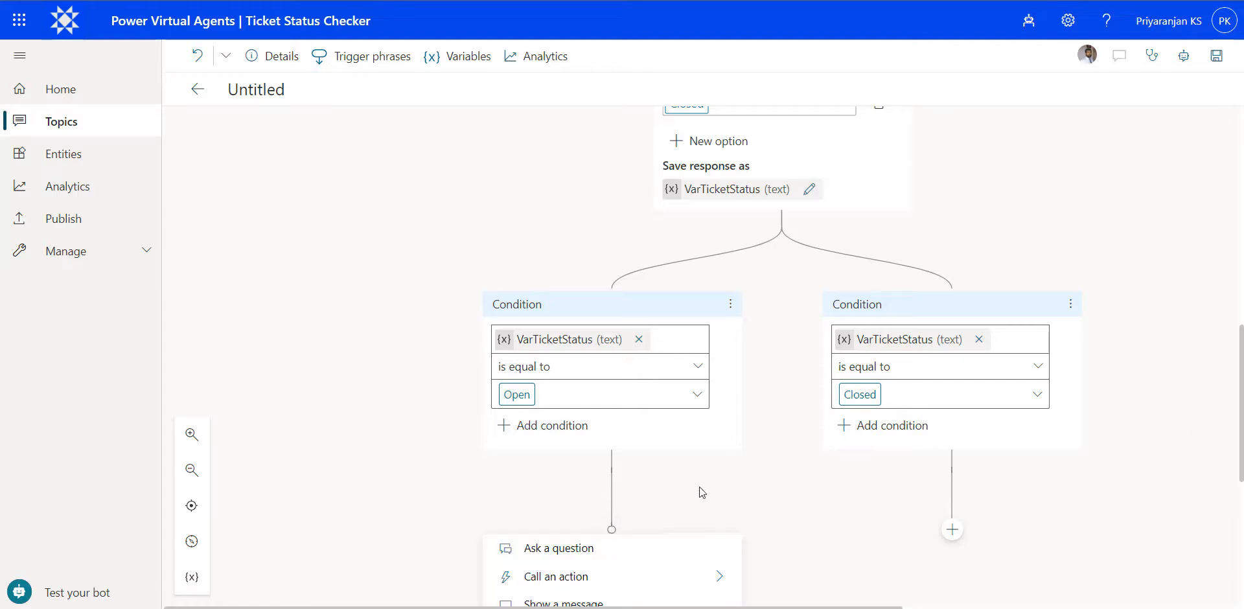
pyautogui.click(574, 550)
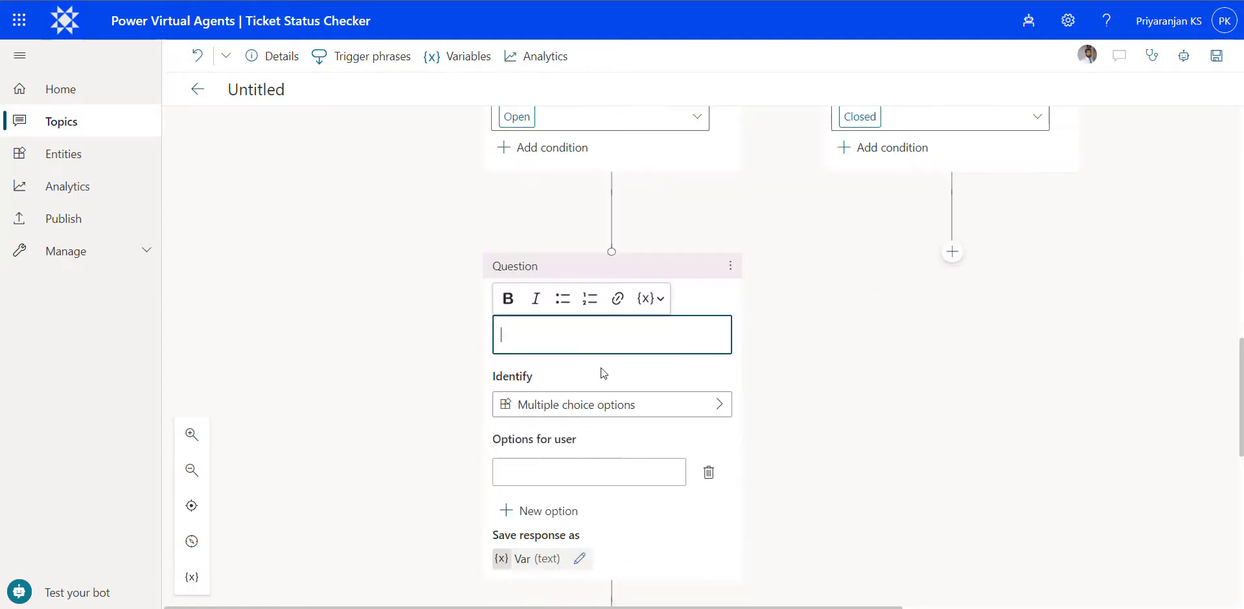
pyautogui.write('Which of the  vatTicketStatus tickets would you like to View?')
# - Replace the vatTicketStatus placeholder text in the new question with the VarTicketStatus variable
pyautogui.moveTo(594, 383); pyautogui.dragTo(589, 331)
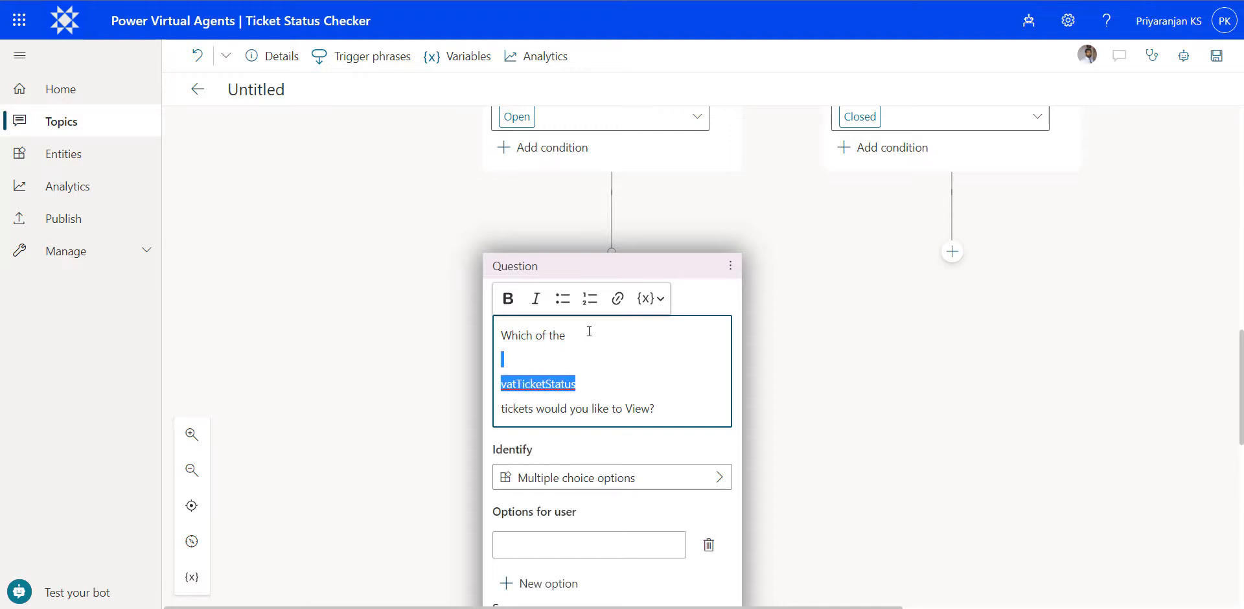
pyautogui.press('BackSpace')
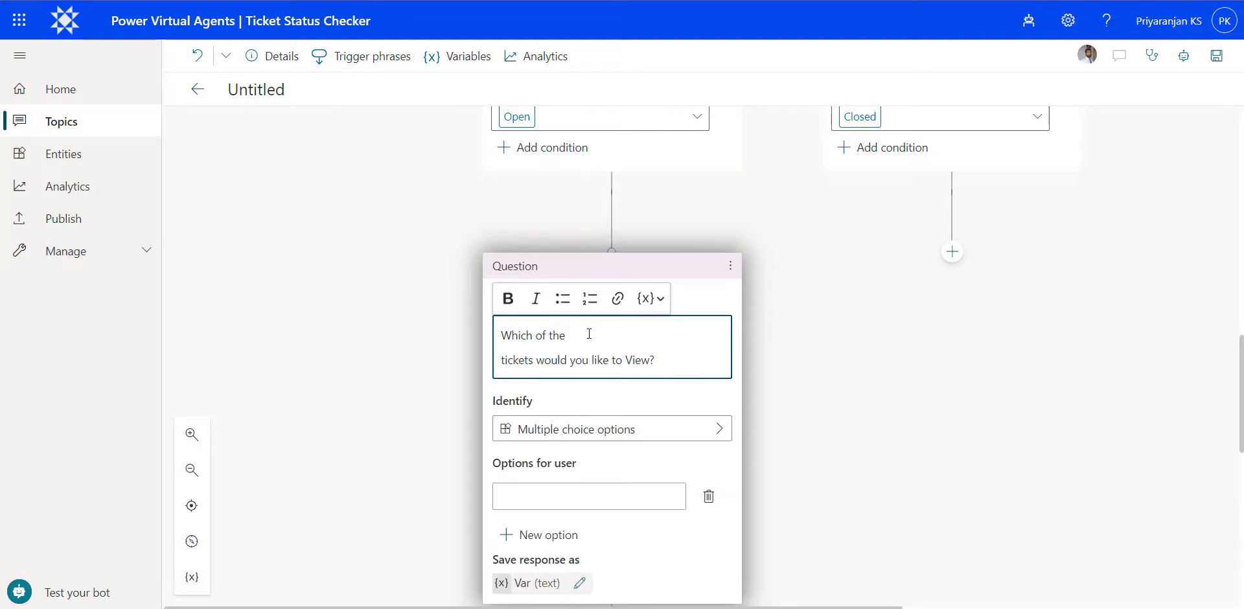
pyautogui.click(648, 298)
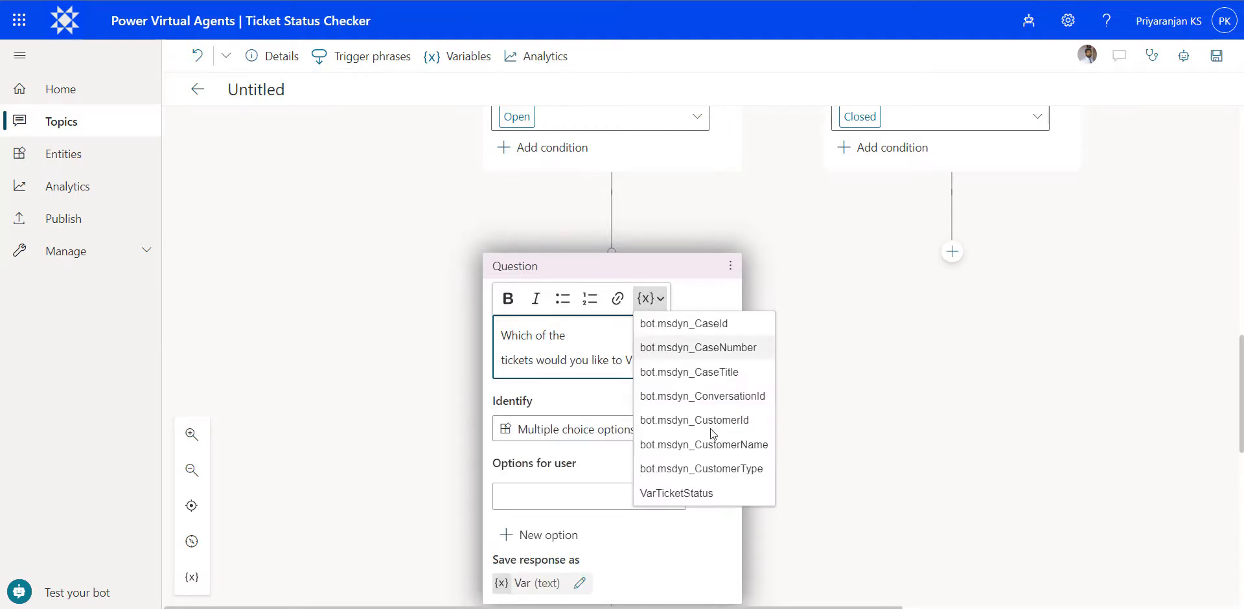
pyautogui.click(697, 494)
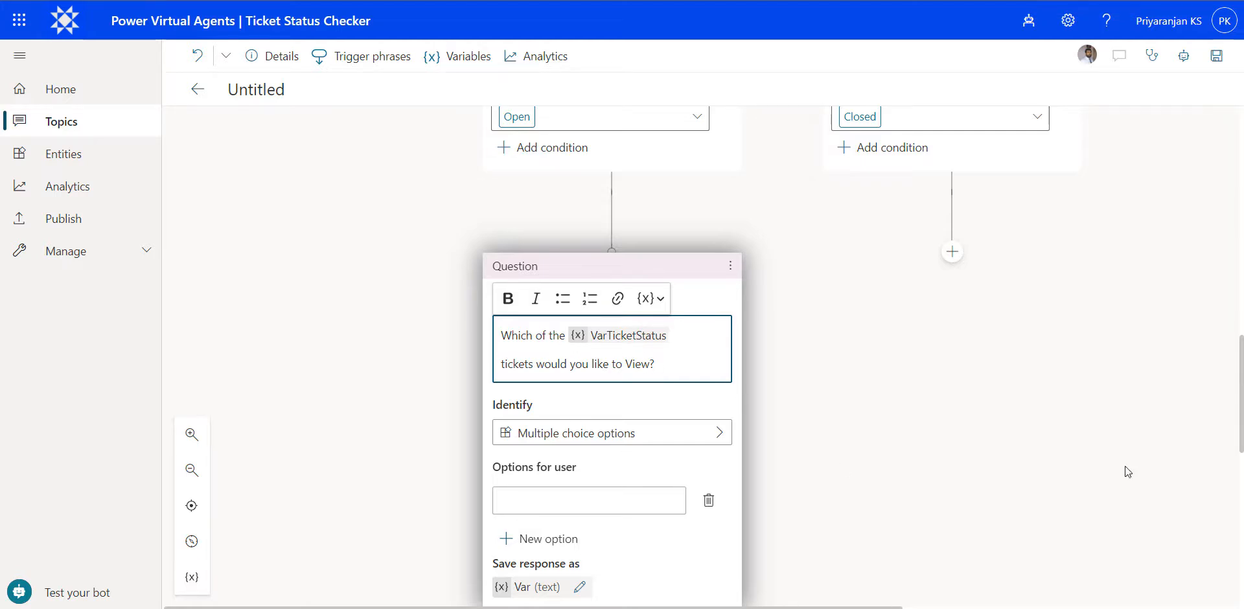
pyautogui.click(648, 405)
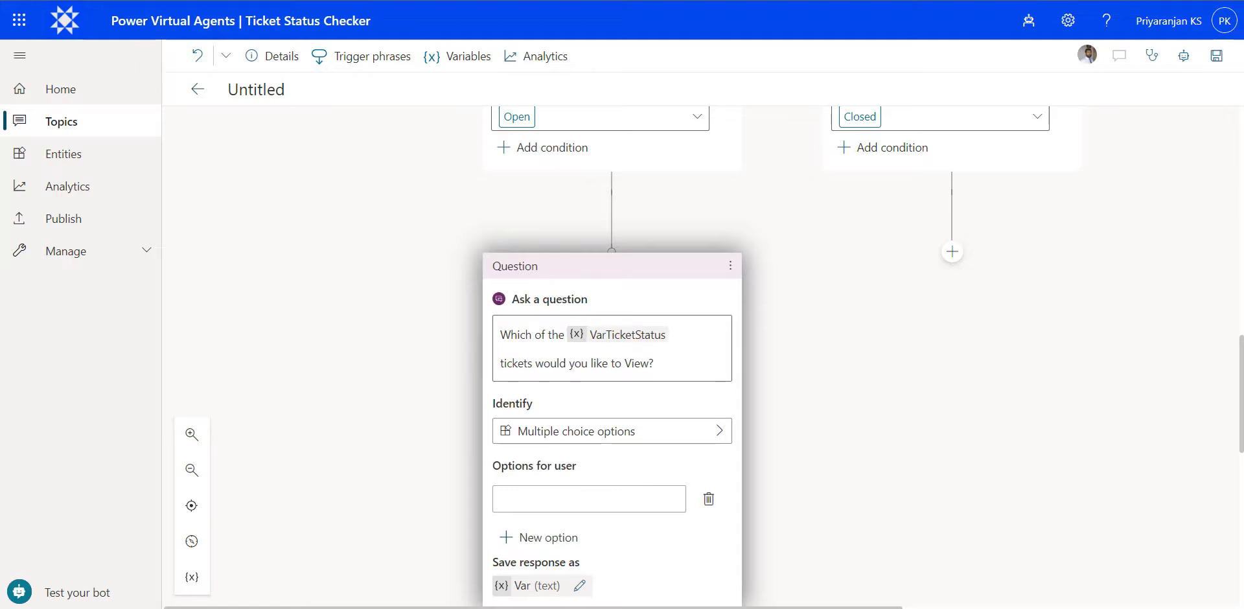
# - Give the question under the Open condition the two user options Normal and High
pyautogui.click(604, 493)
pyautogui.write('Normal')
pyautogui.click(515, 541)
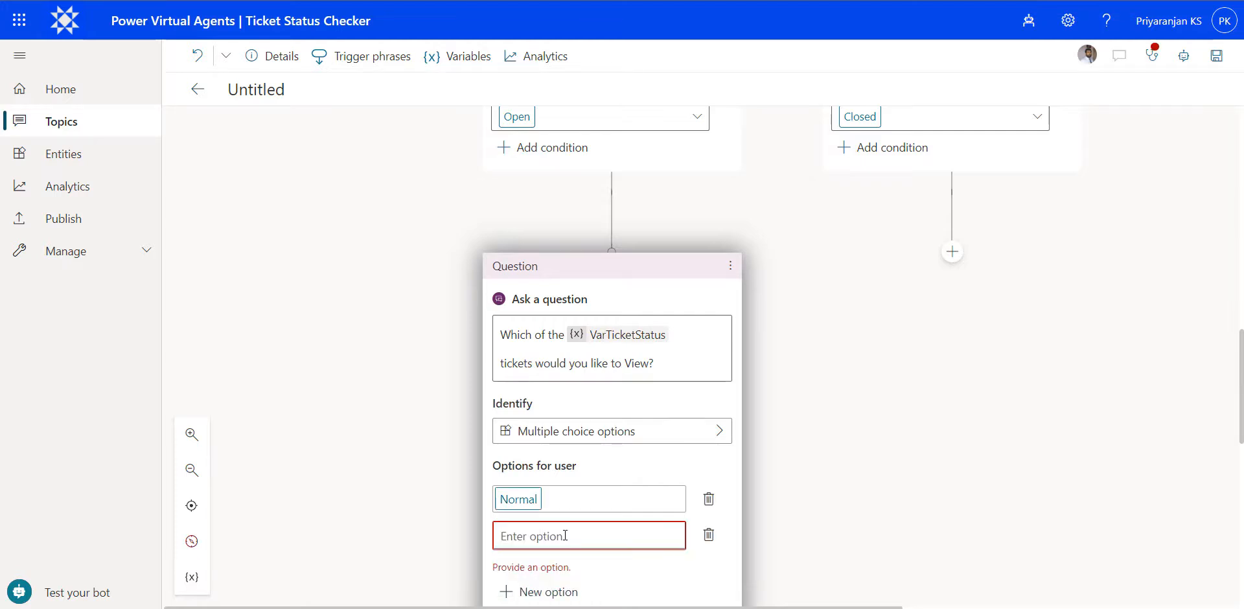
pyautogui.write('High')
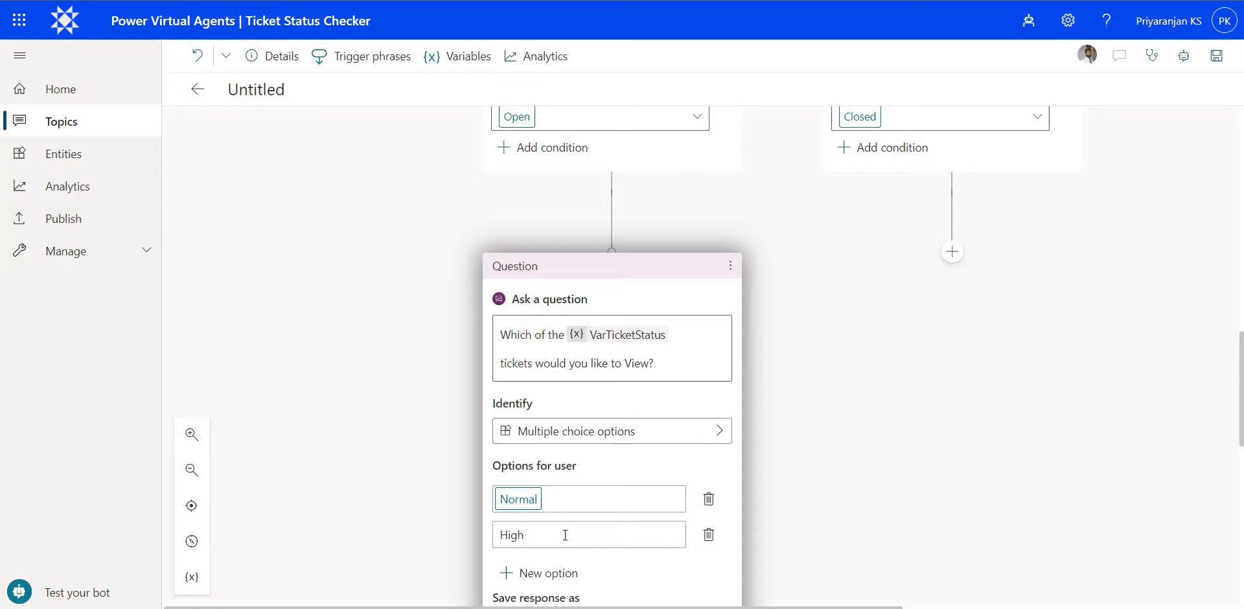
# - Rename the variable that stores the Normal or High response to VarOpenPriority
pyautogui.scroll(-4, 566, 536)
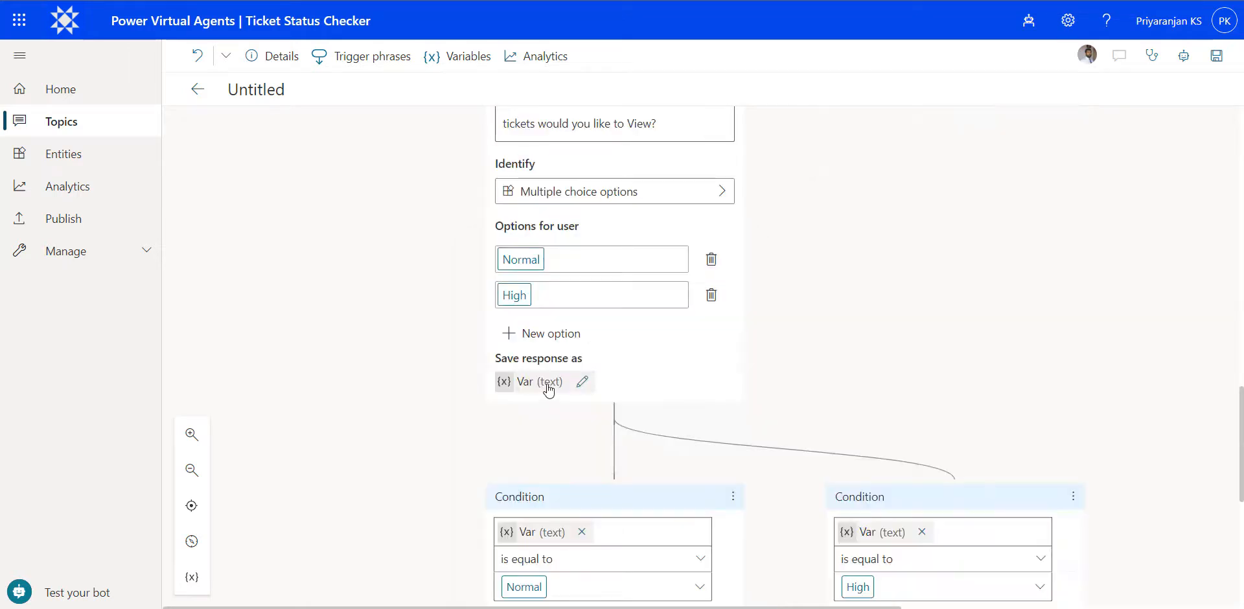
pyautogui.click(550, 384)
pyautogui.click(1030, 192)
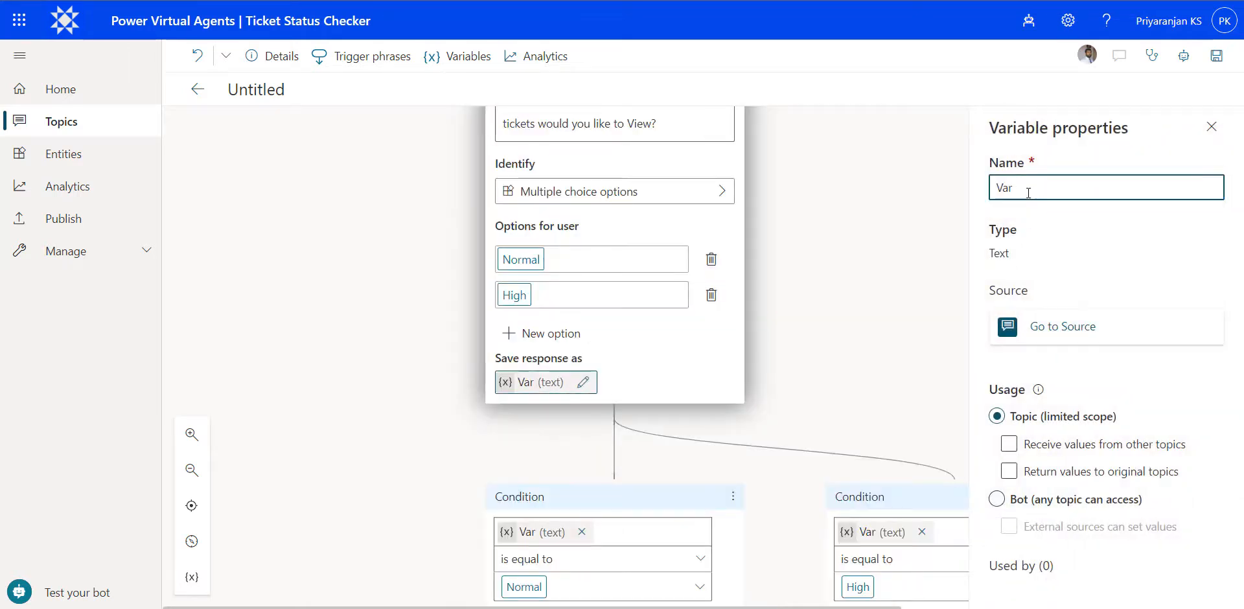
pyautogui.write('OpenPriority')
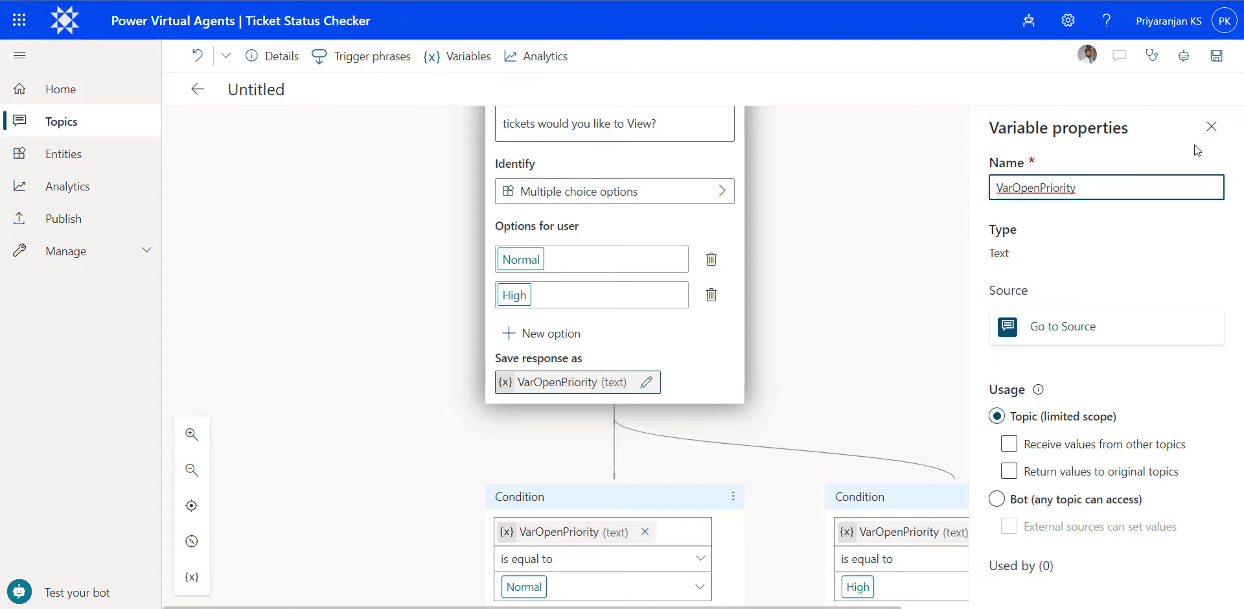
pyautogui.click(1211, 126)
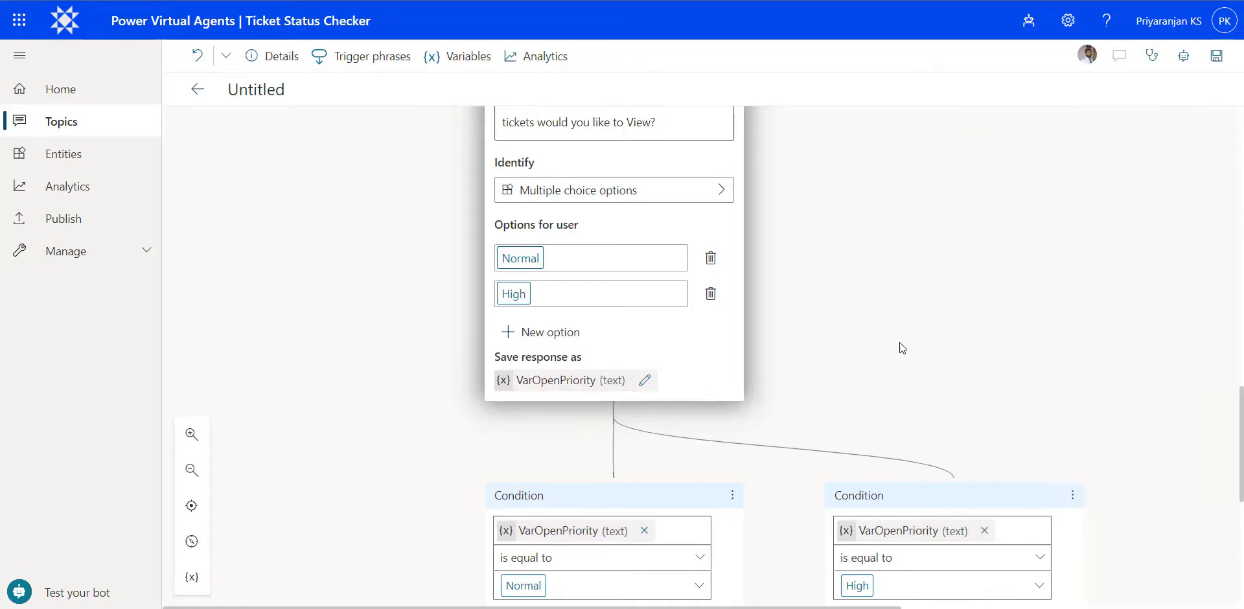
# - Add a question under the Closed condition and copy the Open branch's question text into it
pyautogui.scroll(-3, 901, 347)
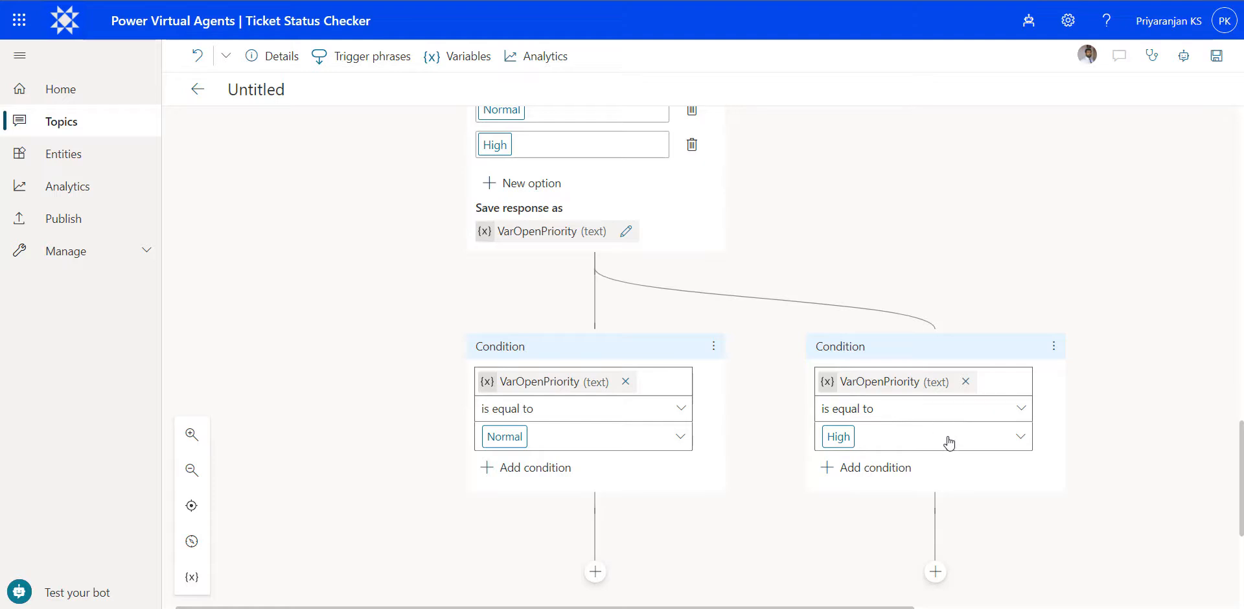
pyautogui.moveTo(986, 538); pyautogui.dragTo(963, 471)
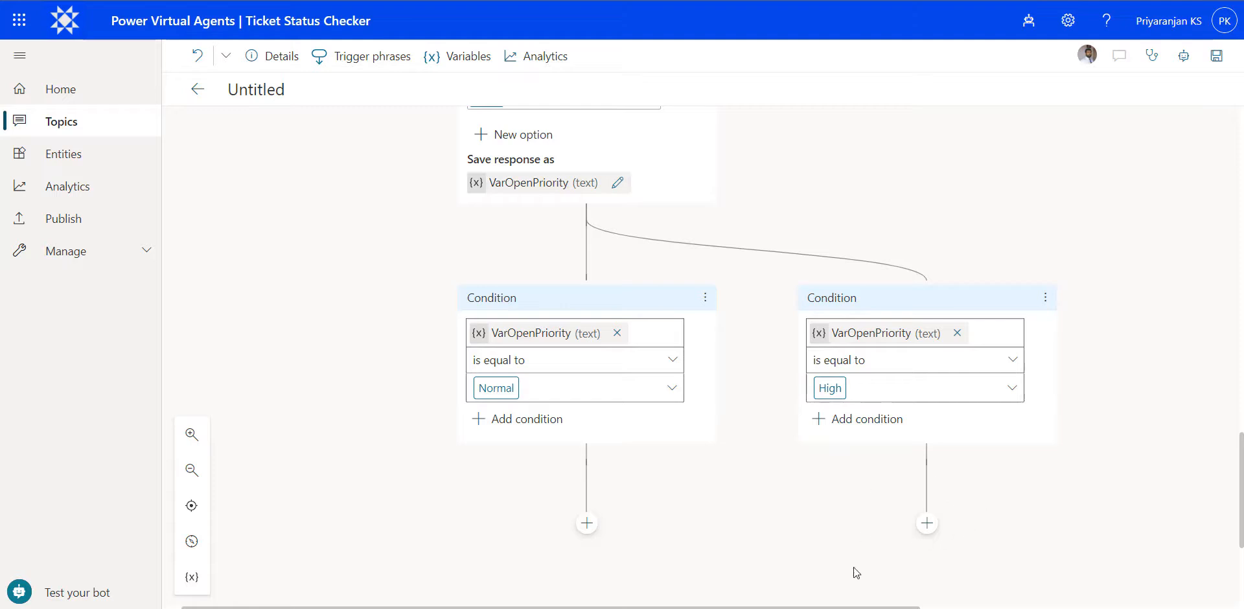
pyautogui.moveTo(1050, 189); pyautogui.dragTo(844, 414)
pyautogui.moveTo(920, 189); pyautogui.dragTo(892, 519)
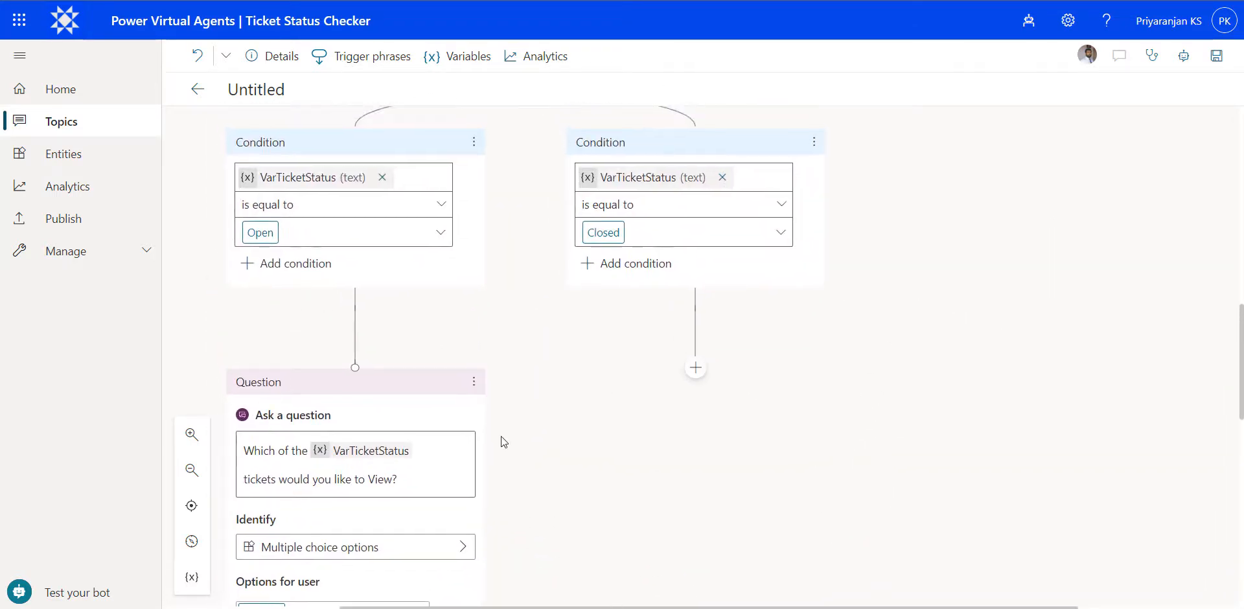
pyautogui.click(361, 476)
pyautogui.hotkey('ctrl', 'a')
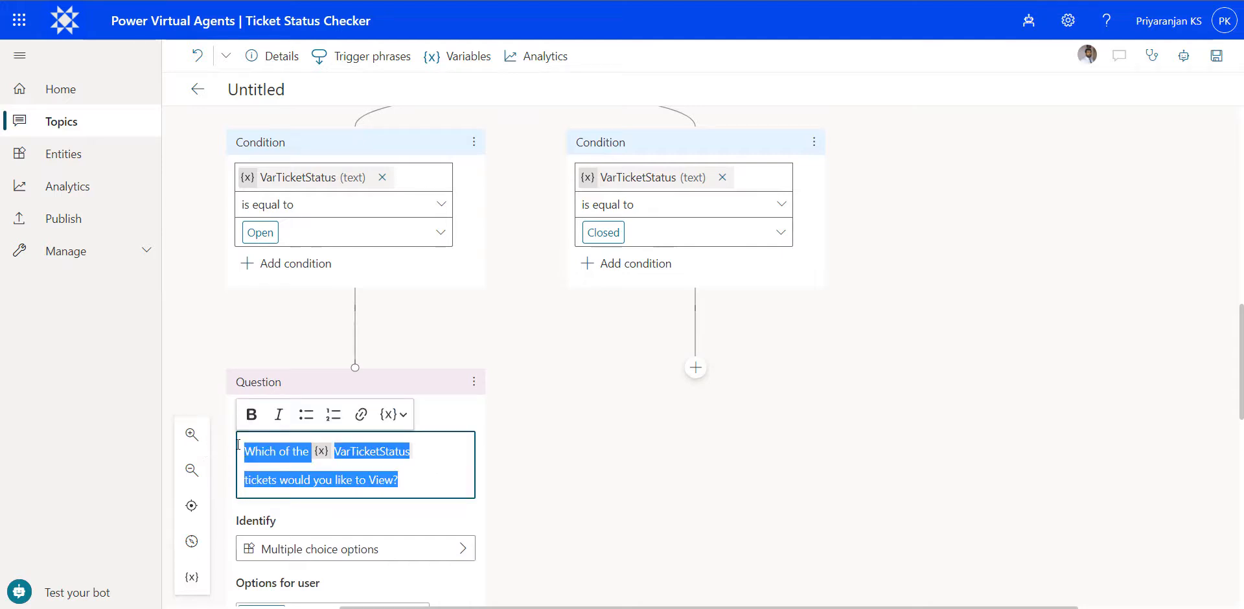
pyautogui.click(695, 367)
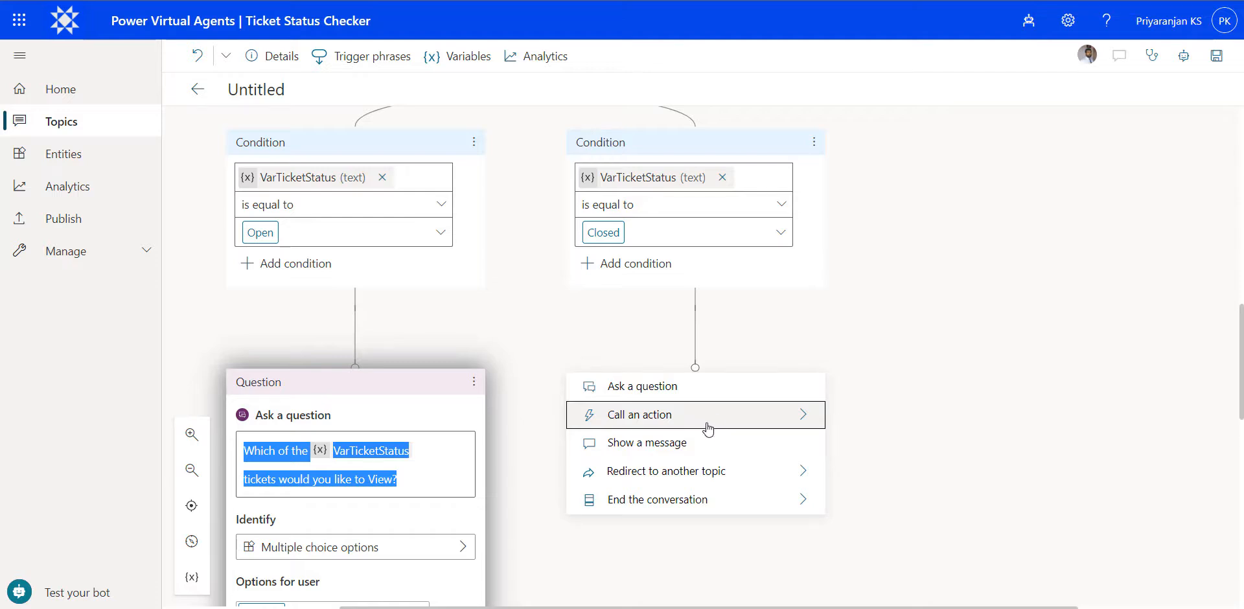
pyautogui.click(692, 392)
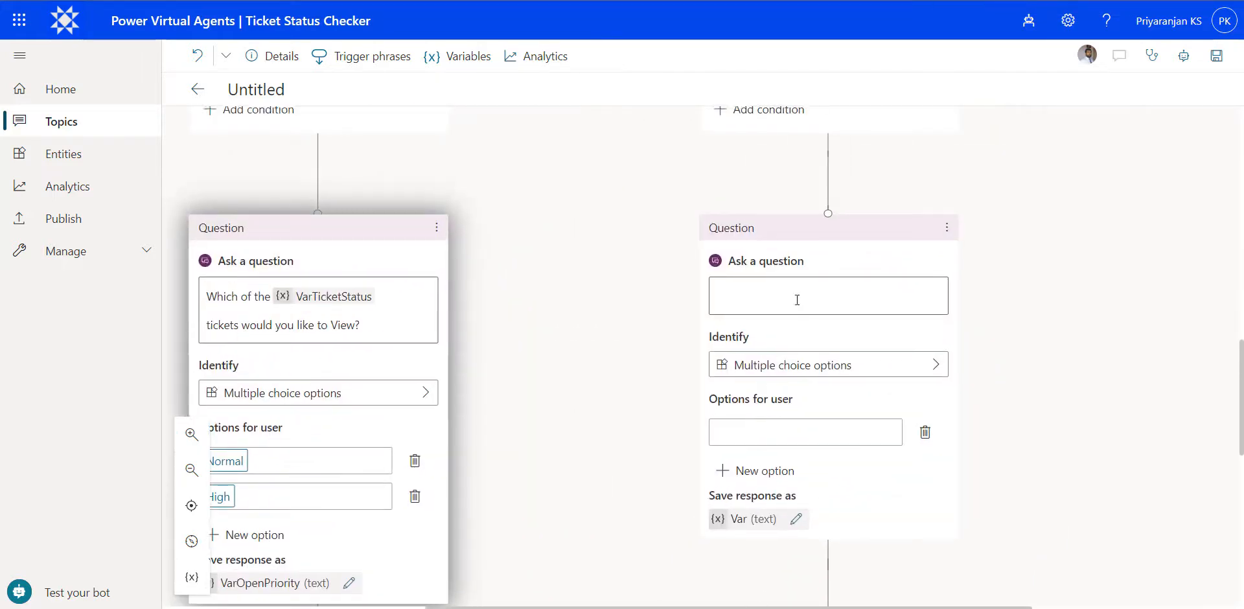
pyautogui.click(797, 297)
pyautogui.write('Which of the  VarTicketStatus  tickets would you like to View?')
# - Replace the pasted plain-text VarTicketStatus in the Closed branch's question with the VarTicketStatus variable
pyautogui.moveTo(796, 338); pyautogui.dragTo(817, 292)
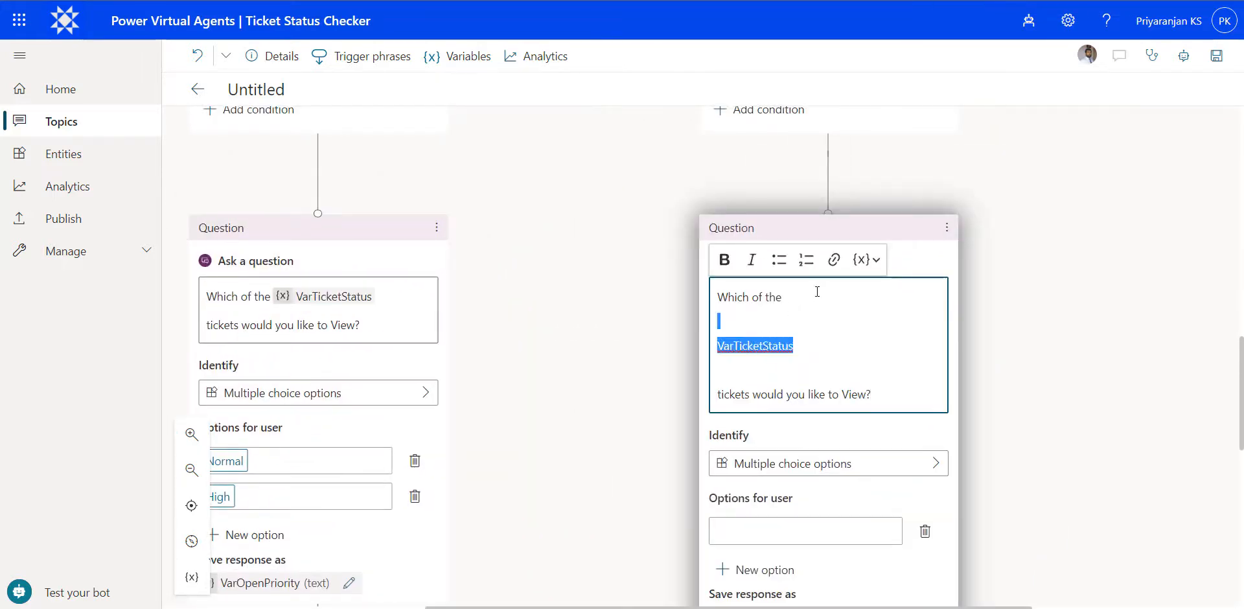
pyautogui.press('BackSpace')
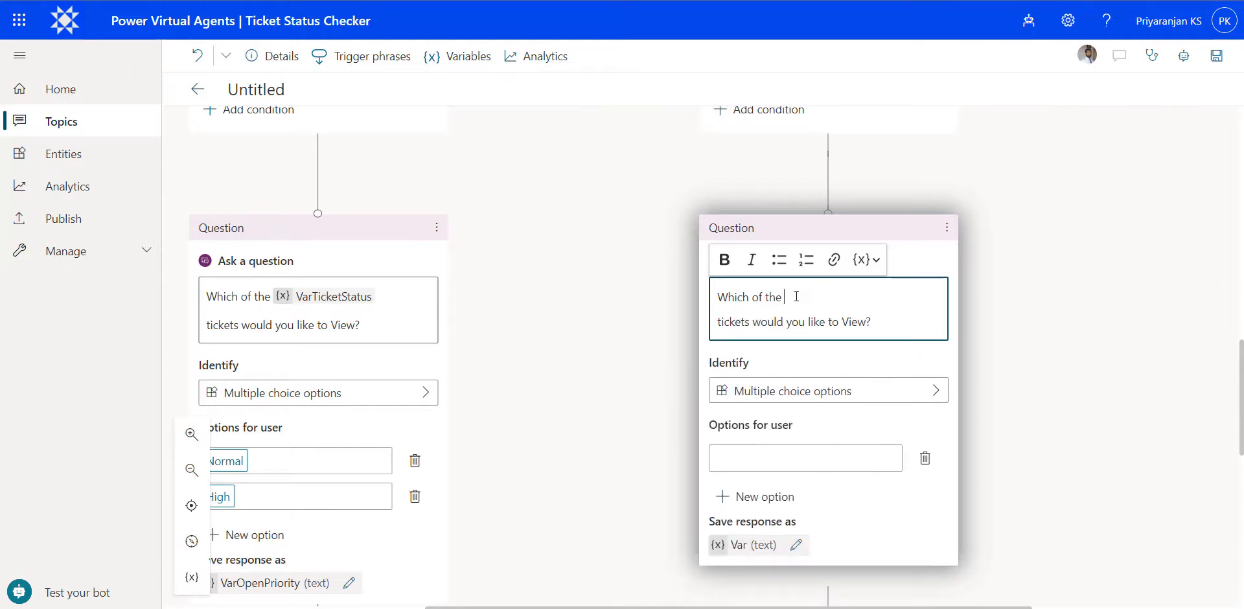
pyautogui.click(866, 259)
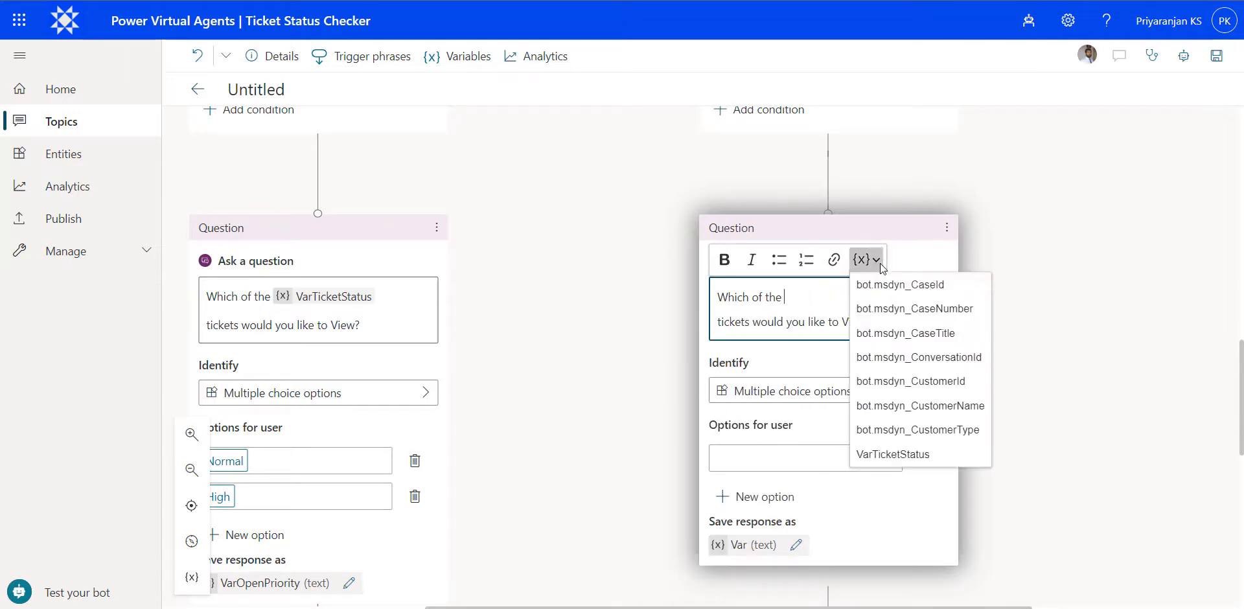
pyautogui.click(914, 456)
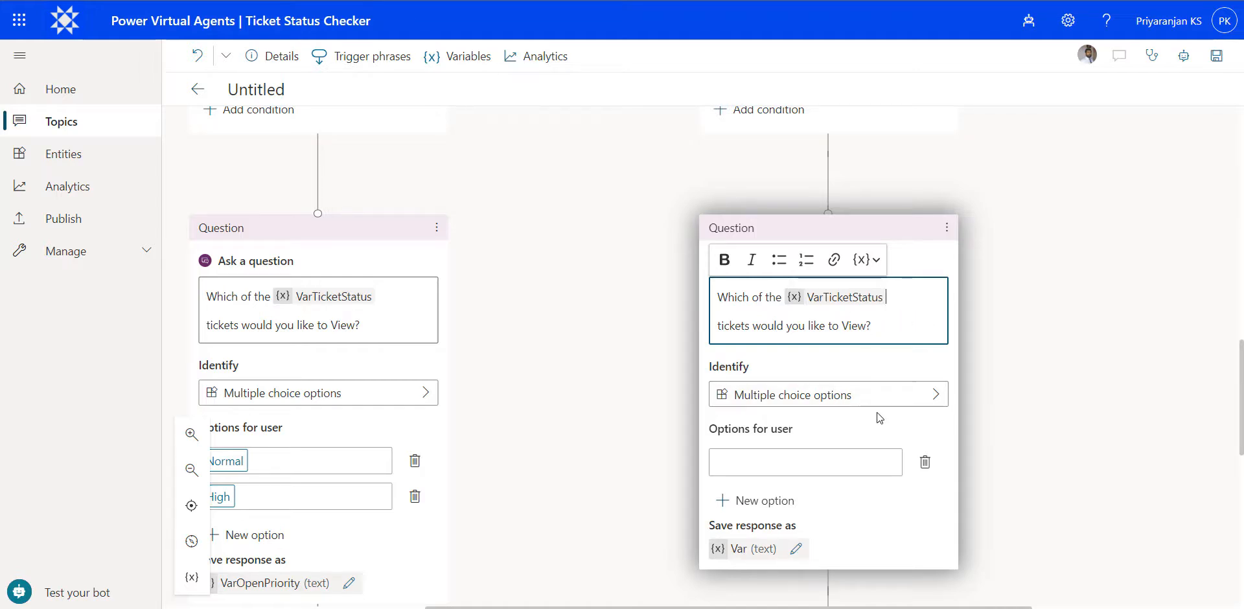
# - Give the question under the Closed condition the two user options Normal and High
pyautogui.click(806, 462)
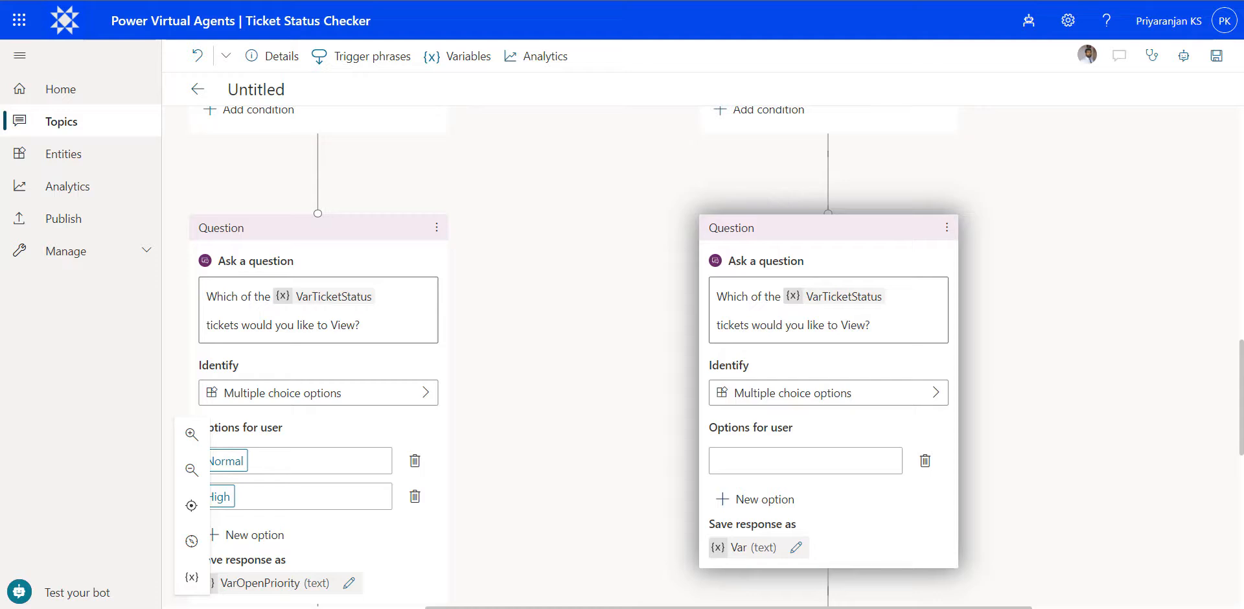
pyautogui.click(760, 466)
pyautogui.write('Normal')
pyautogui.click(771, 499)
pyautogui.write('High')
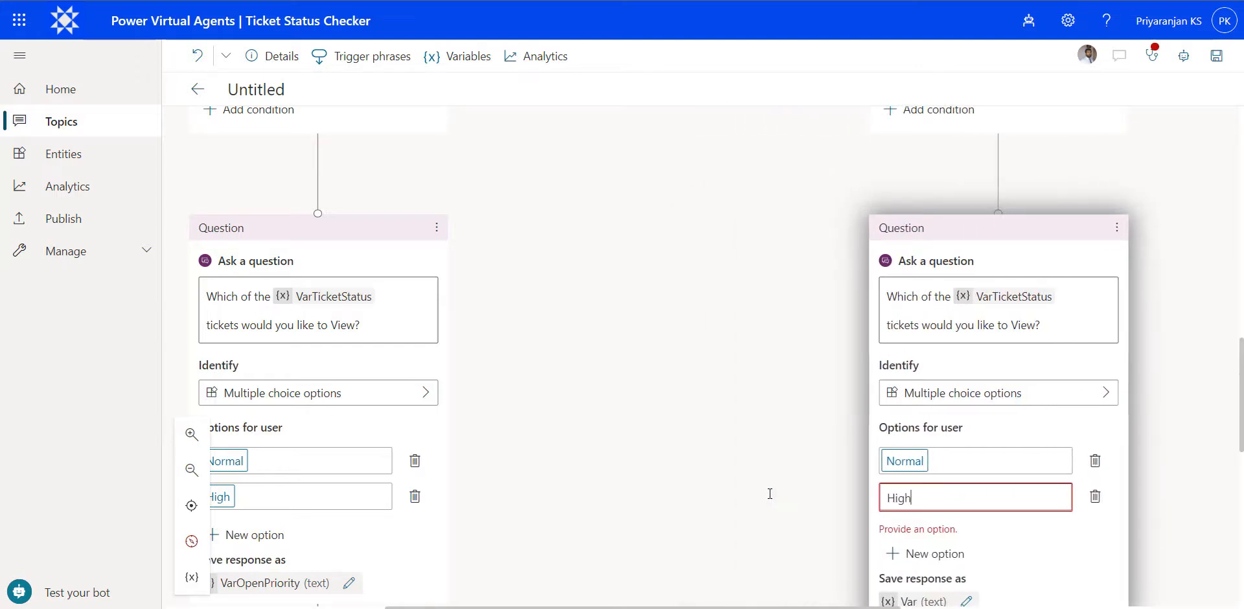
pyautogui.click(790, 454)
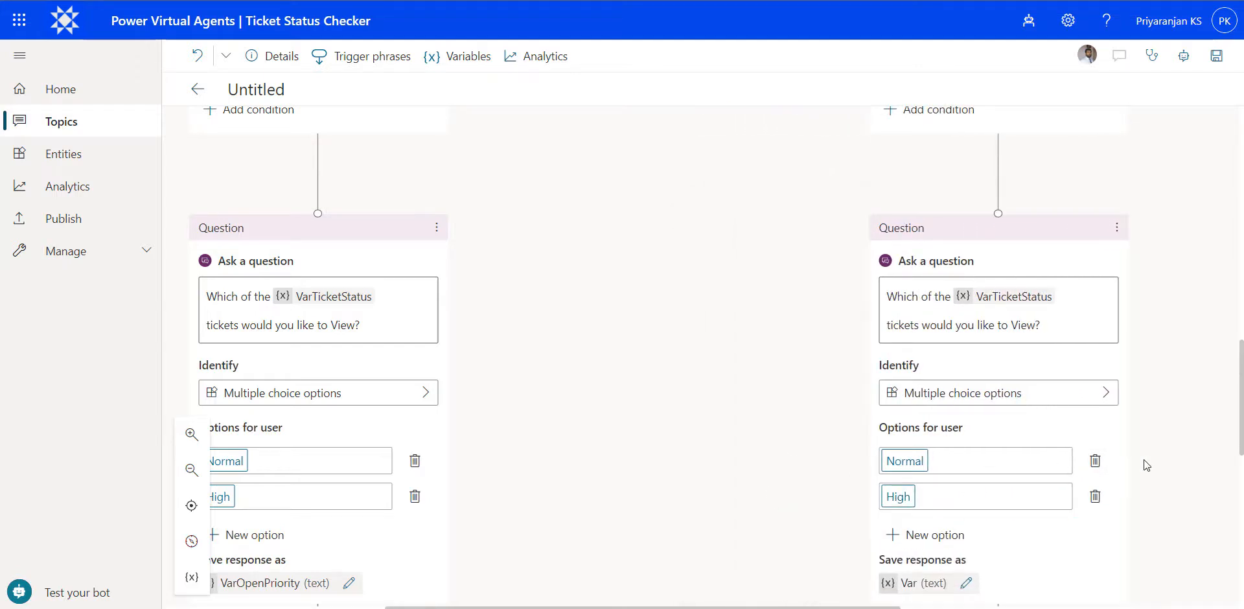
# - Rename the variable that stores the Closed branch's priority response to VarClosedPriority
pyautogui.moveTo(1144, 460); pyautogui.dragTo(1099, 383)
pyautogui.moveTo(1066, 461); pyautogui.dragTo(1015, 345)
pyautogui.click(829, 389)
pyautogui.click(1037, 183)
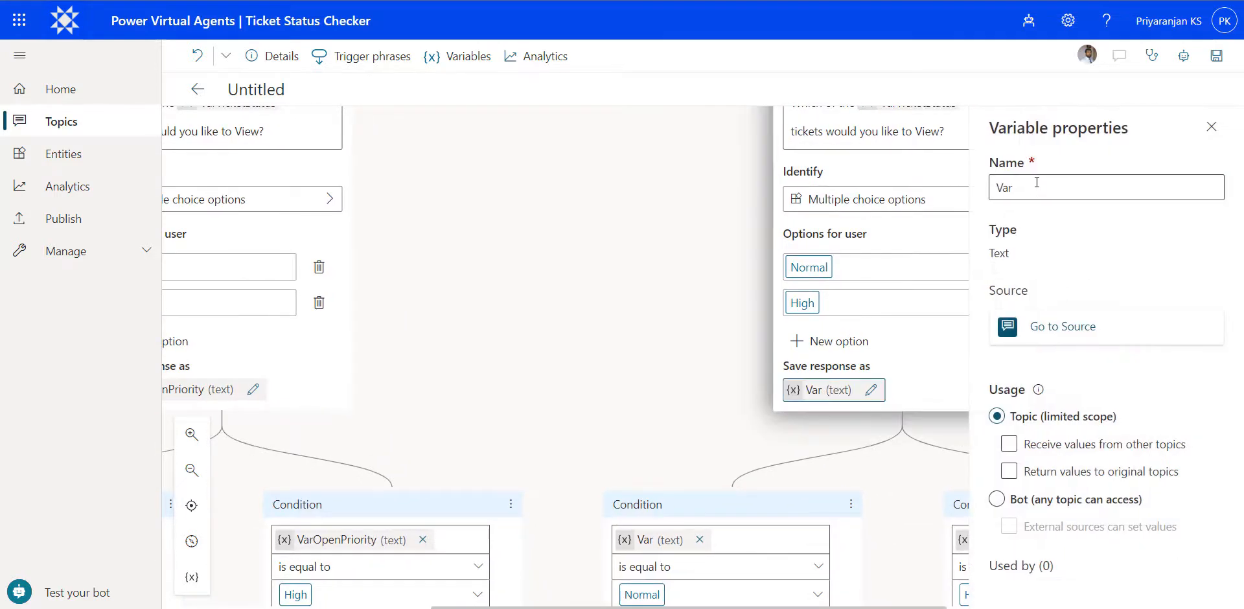
pyautogui.write('C')
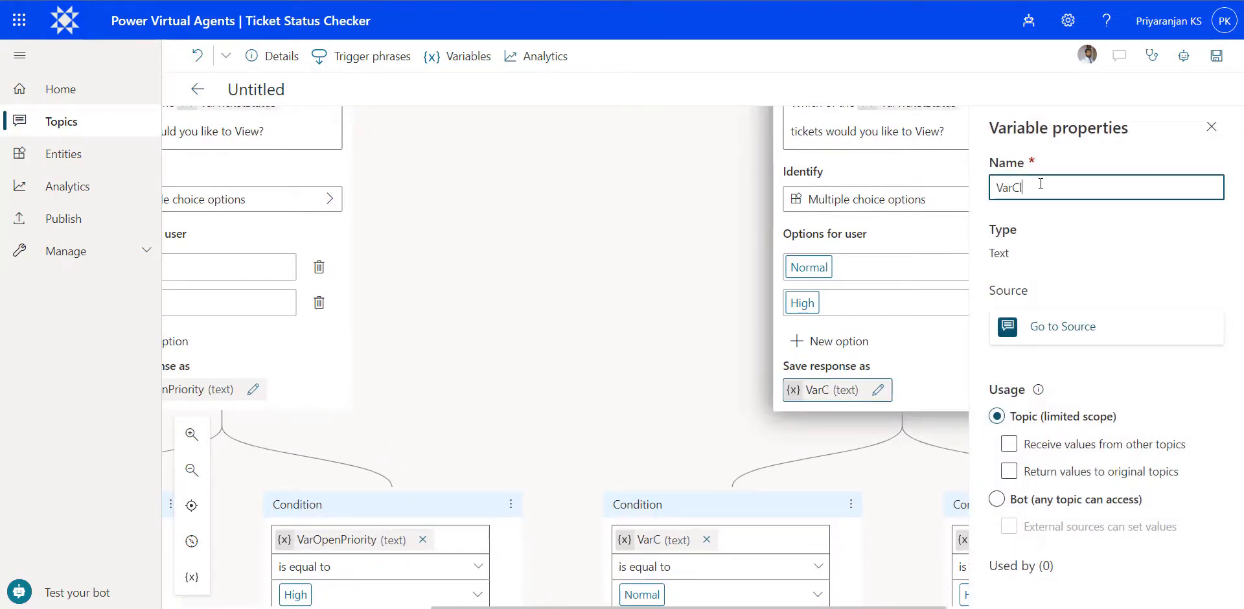
pyautogui.write('losedPriority')
pyautogui.click(1212, 127)
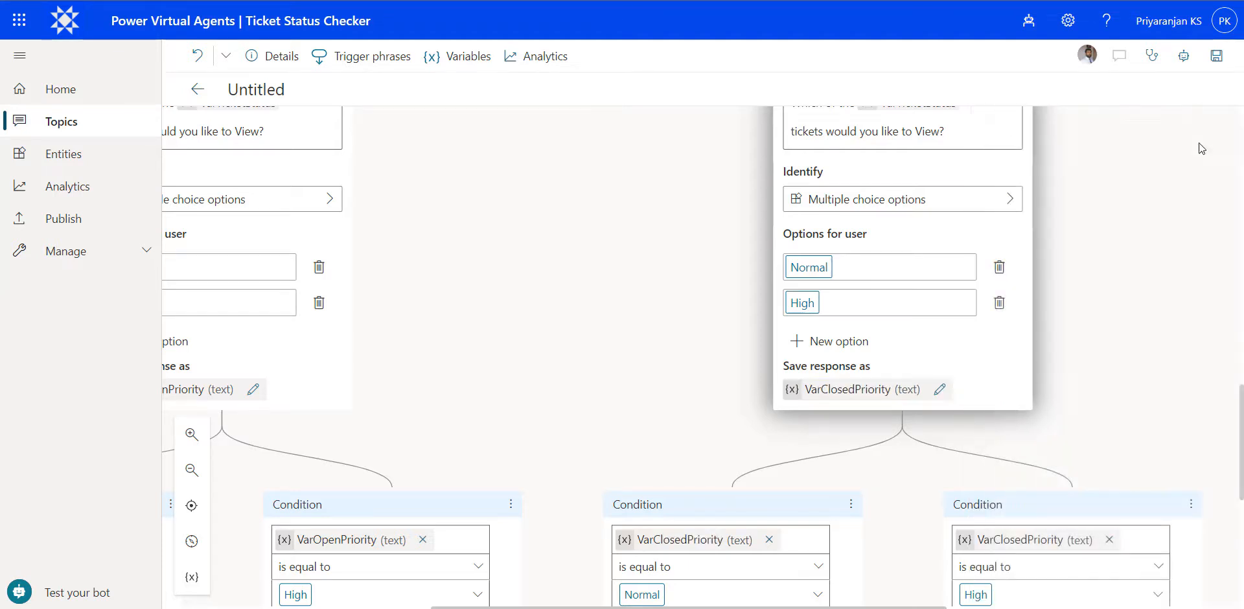
# - Create a new Power Automate flow as the action under the condition where VarOpenPriority is equal to Normal
pyautogui.moveTo(1119, 351); pyautogui.dragTo(1086, 165)
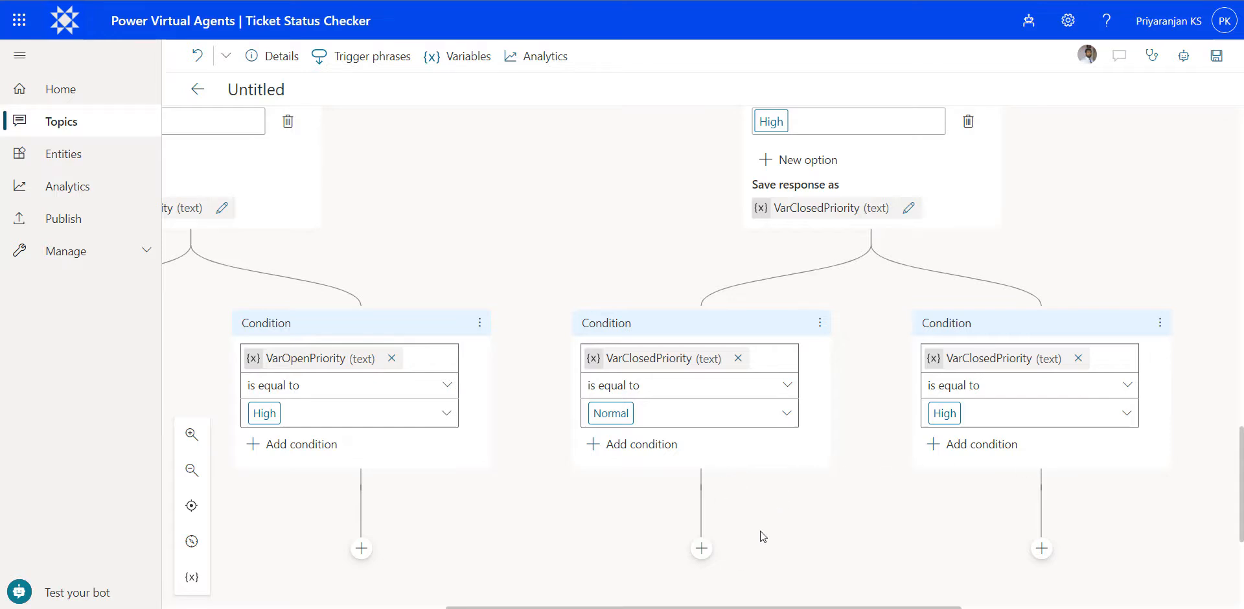
pyautogui.moveTo(532, 527); pyautogui.dragTo(800, 478)
pyautogui.scroll(-1, 682, 425)
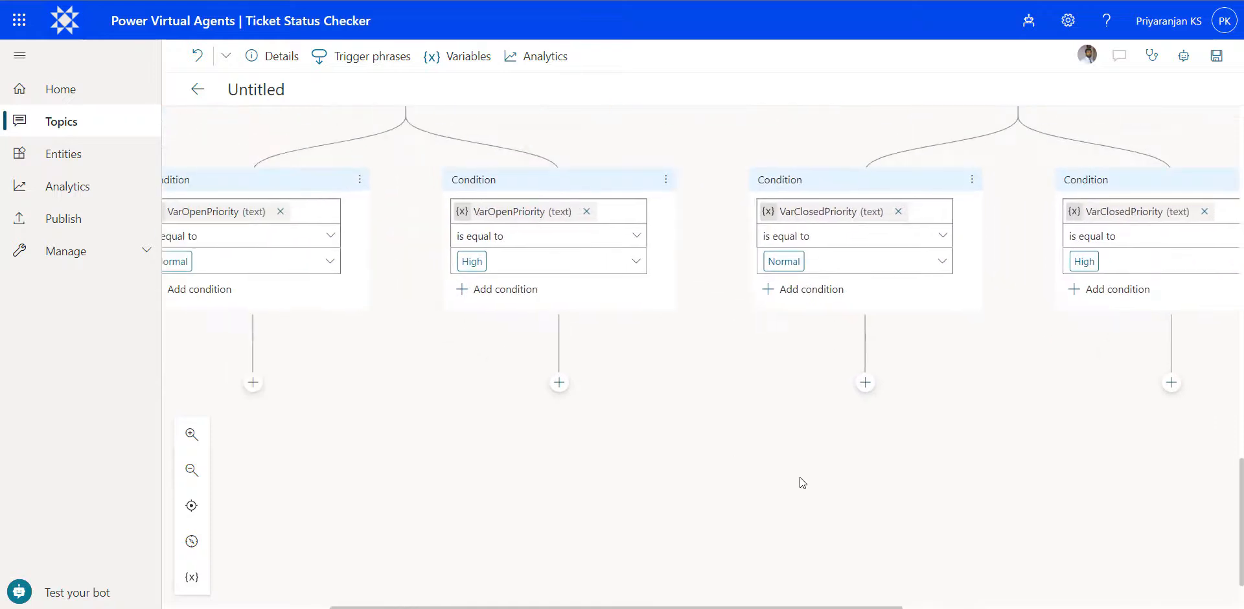
pyautogui.scroll(-1, 771, 436)
pyautogui.moveTo(733, 411); pyautogui.dragTo(841, 410)
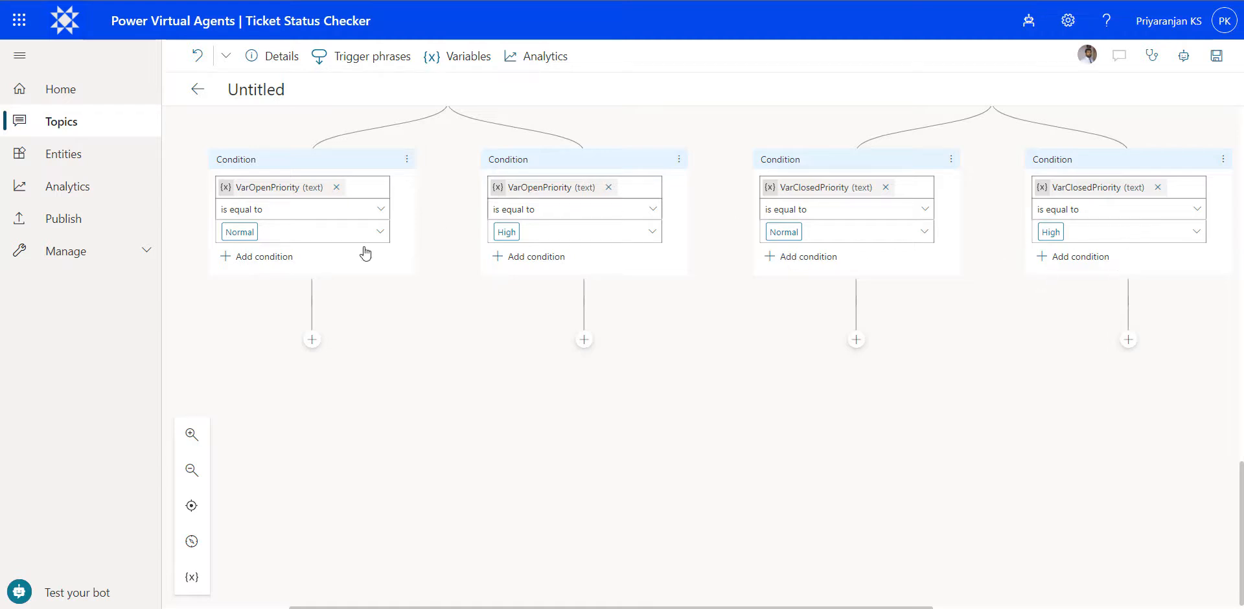
pyautogui.click(312, 340)
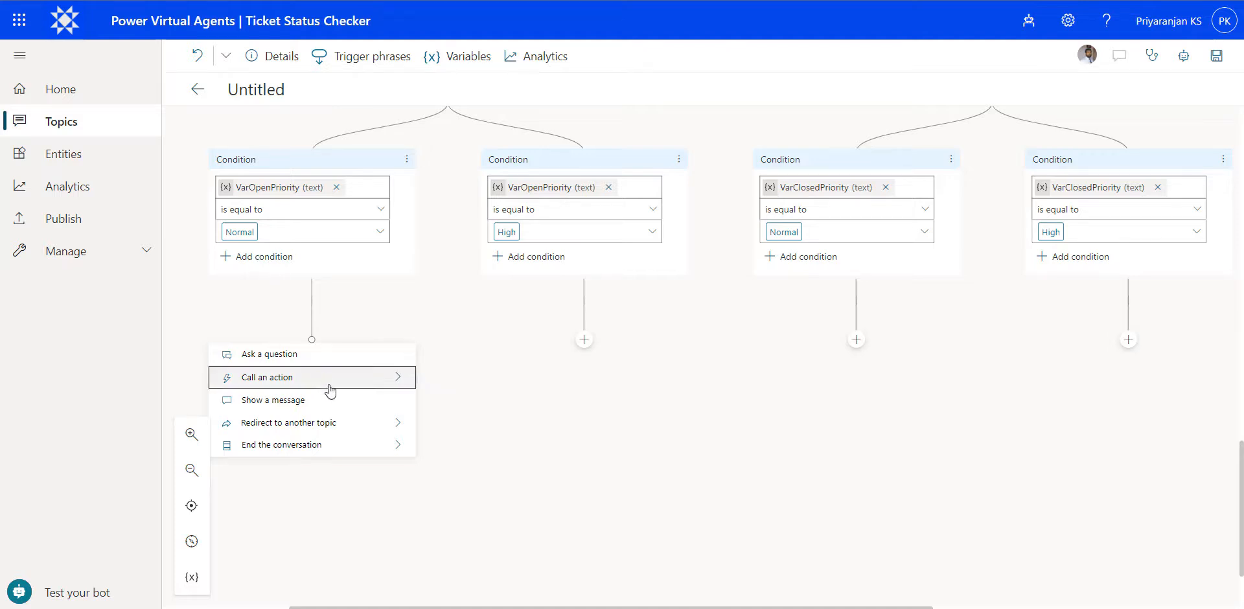
pyautogui.click(377, 379)
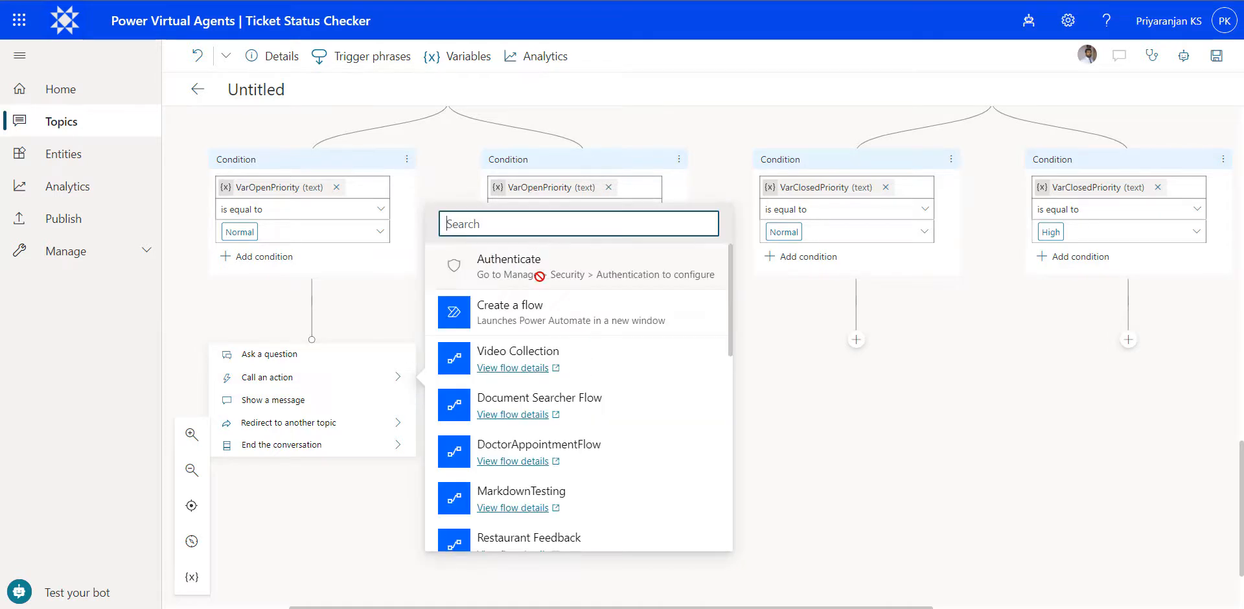
pyautogui.click(516, 320)
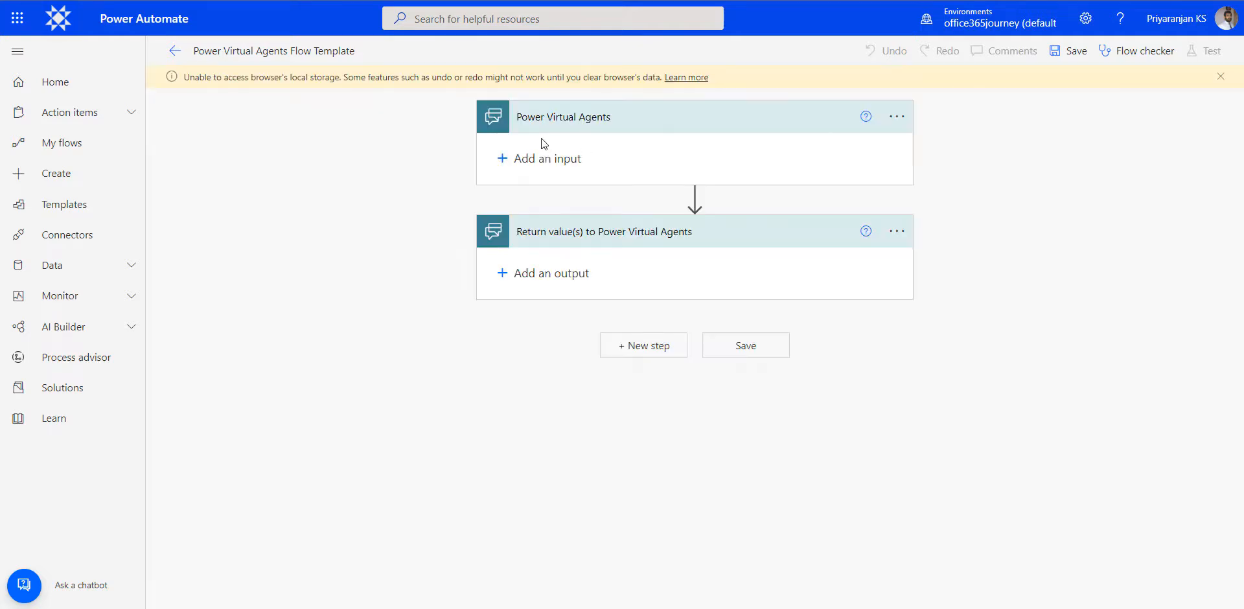
# - Add two text inputs named varTicketStatus and varTicketPriority to the flow's Power Virtual Agents trigger
pyautogui.click(546, 158)
pyautogui.click(519, 184)
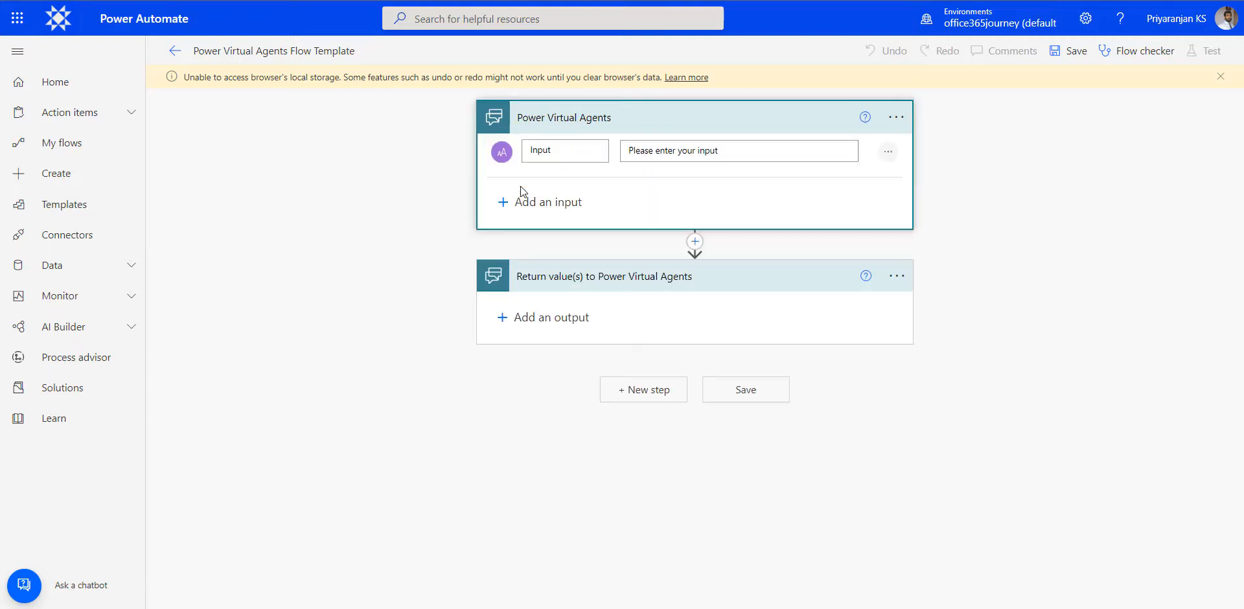
pyautogui.doubleClick(547, 152)
pyautogui.write('varTicketStatus')
pyautogui.click(511, 203)
pyautogui.click(517, 227)
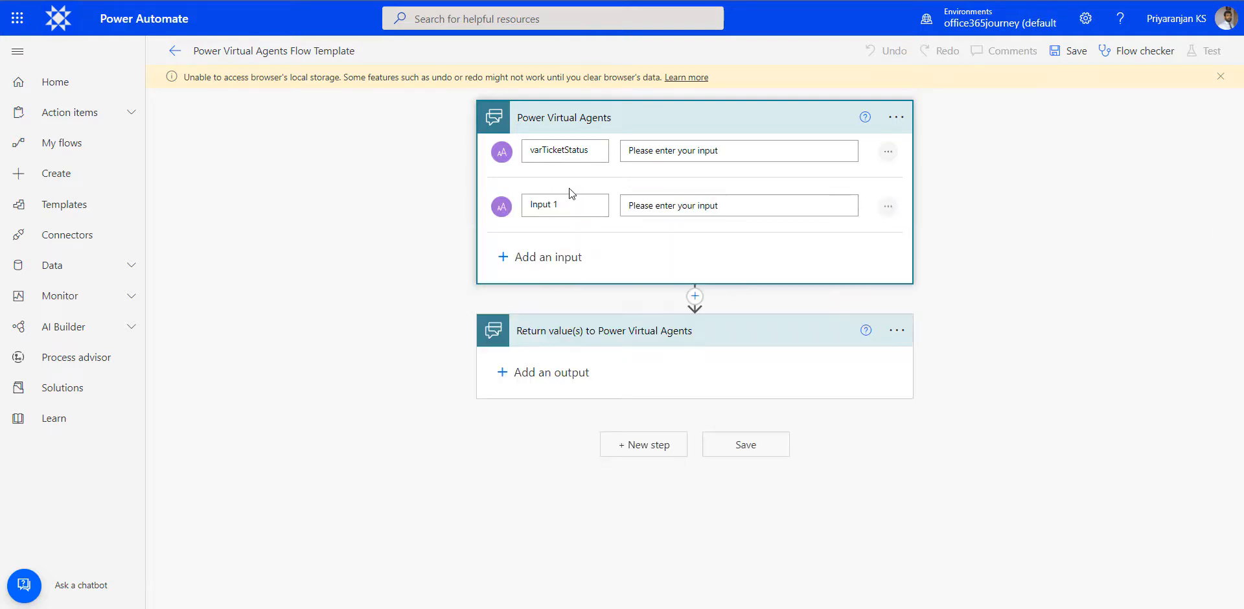
pyautogui.tripleClick(559, 201)
pyautogui.write('varTicketPriority')
# - Insert an Initialize variable action after the trigger, named varTicketDetailsTable with type String
pyautogui.click(696, 296)
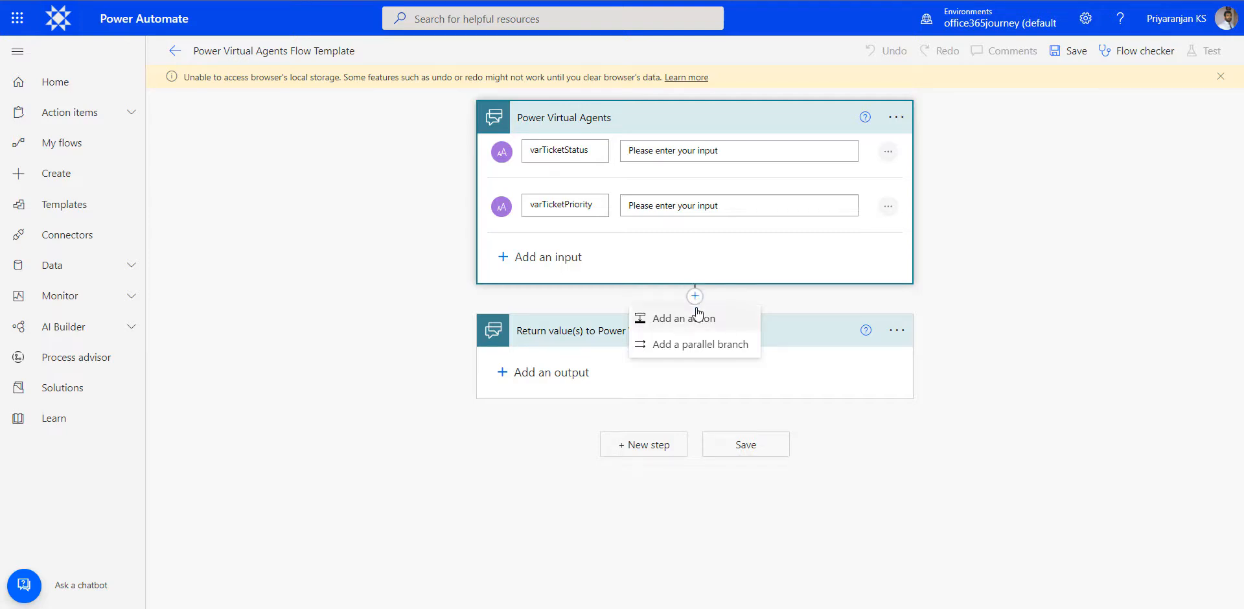
pyautogui.click(680, 326)
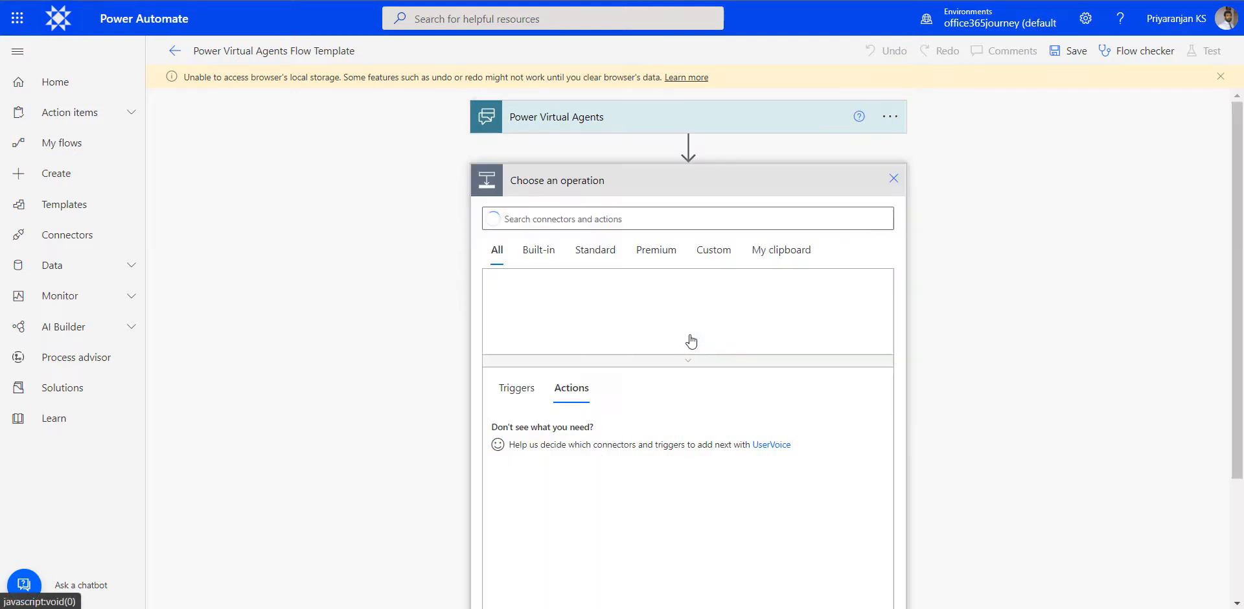
pyautogui.write('i')
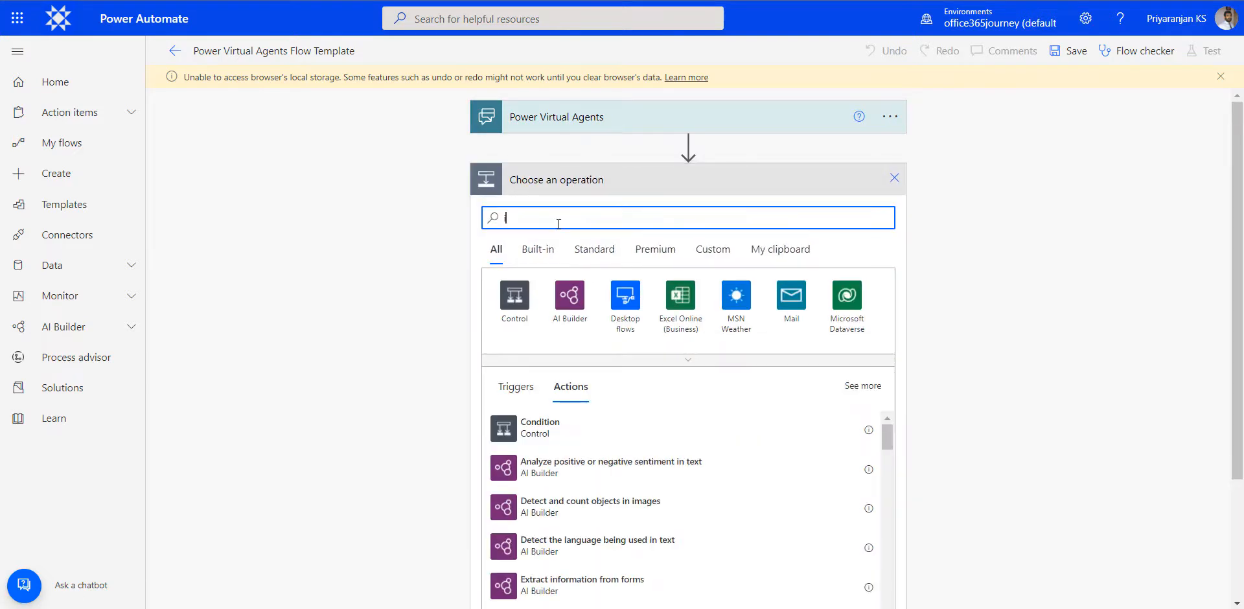
pyautogui.write('nitialize')
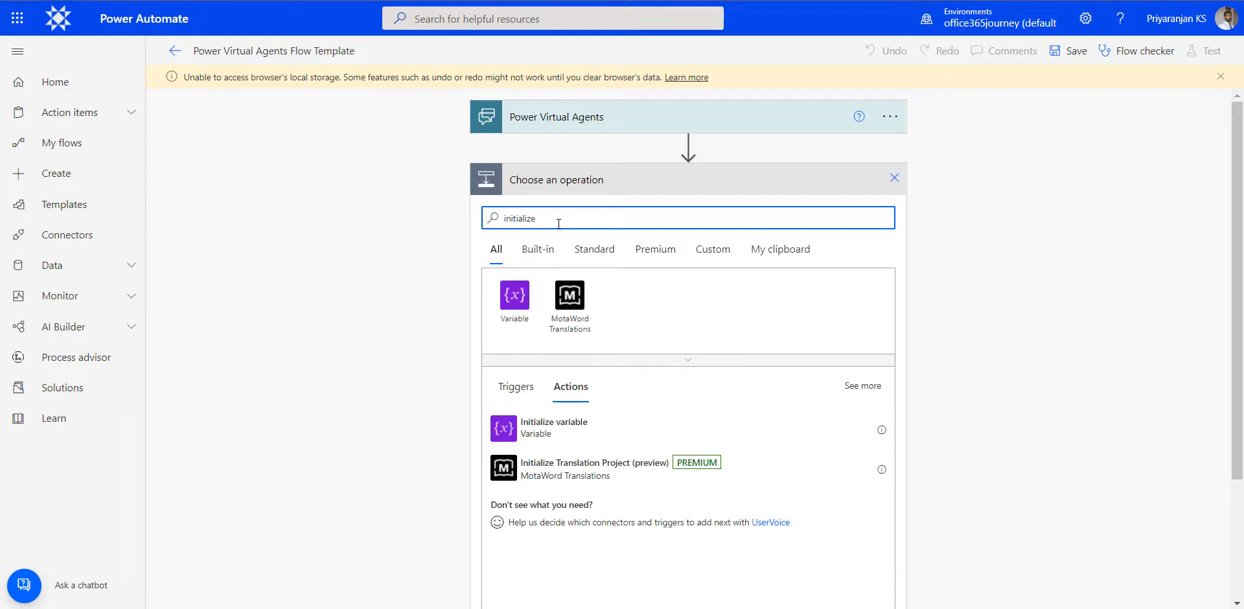
pyautogui.click(556, 427)
pyautogui.click(678, 219)
pyautogui.write('varTicketDetailsTable')
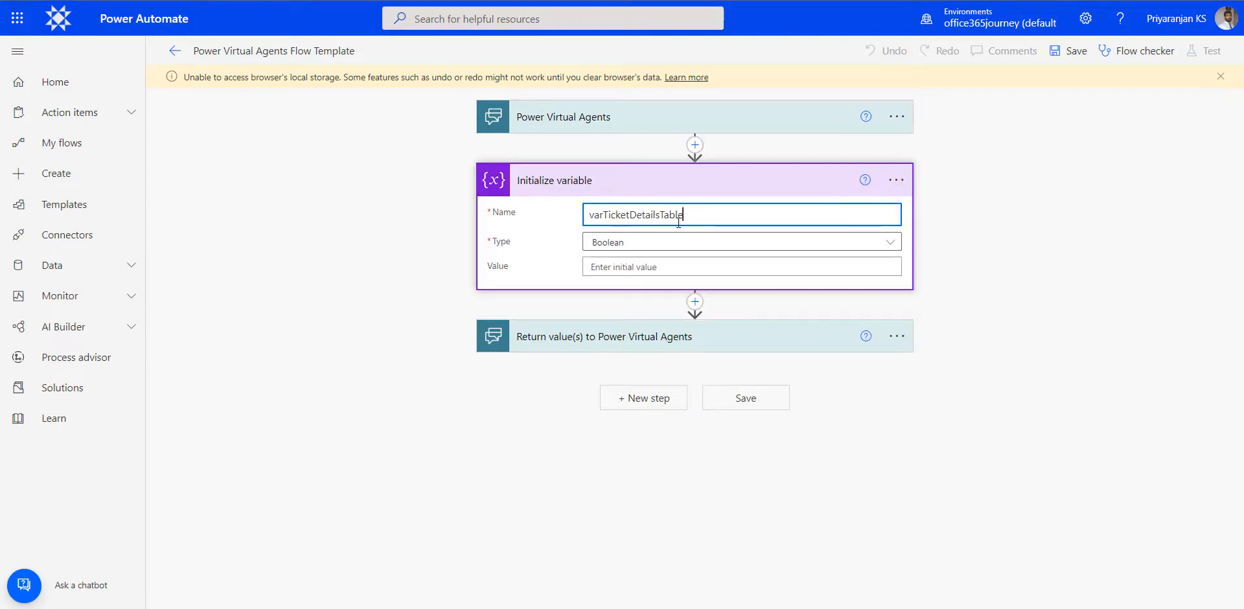
pyautogui.click(645, 244)
pyautogui.click(622, 340)
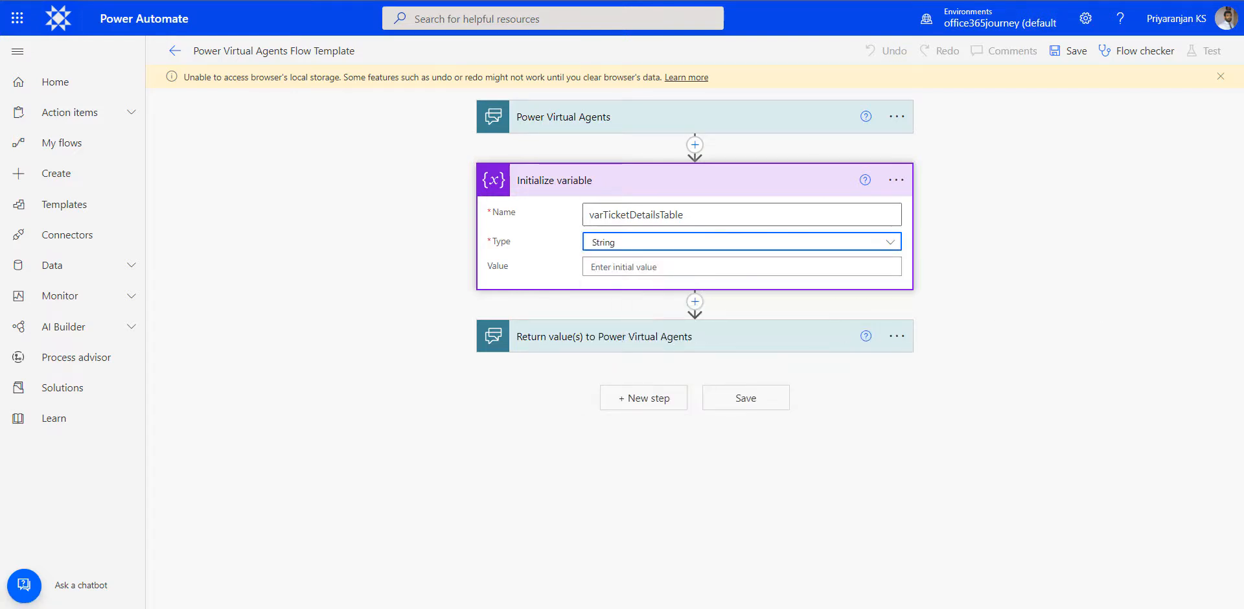
# - Add a SharePoint Get items action after Initialize variable, using the Communication site and the Ticket Genie list
pyautogui.click(695, 301)
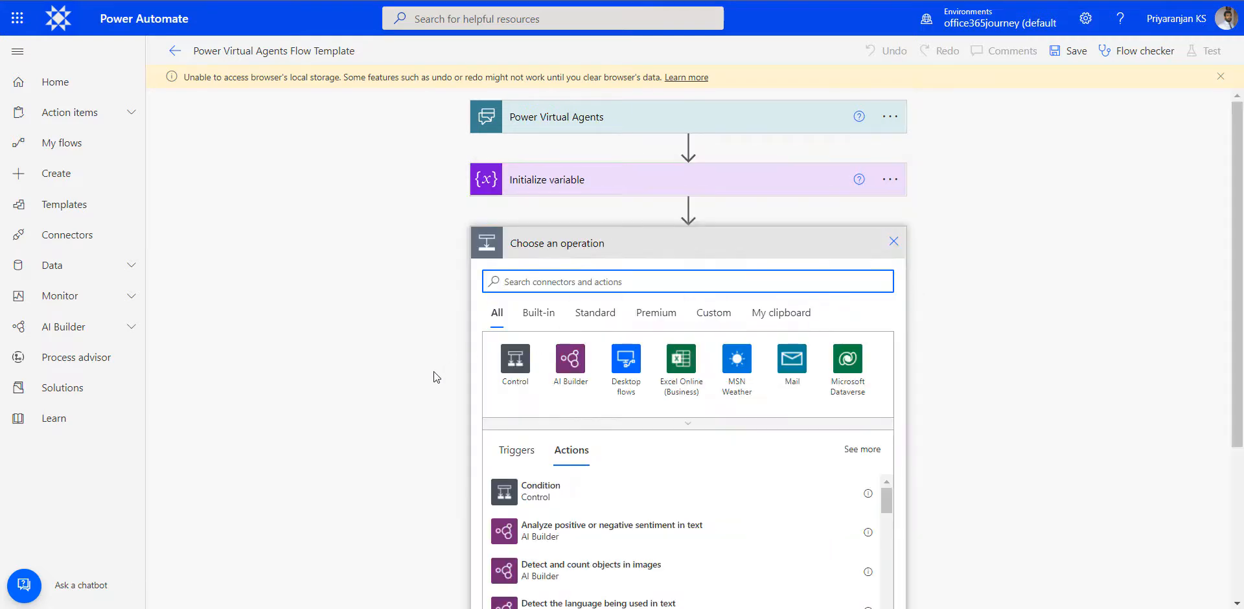
pyautogui.write('Get items')
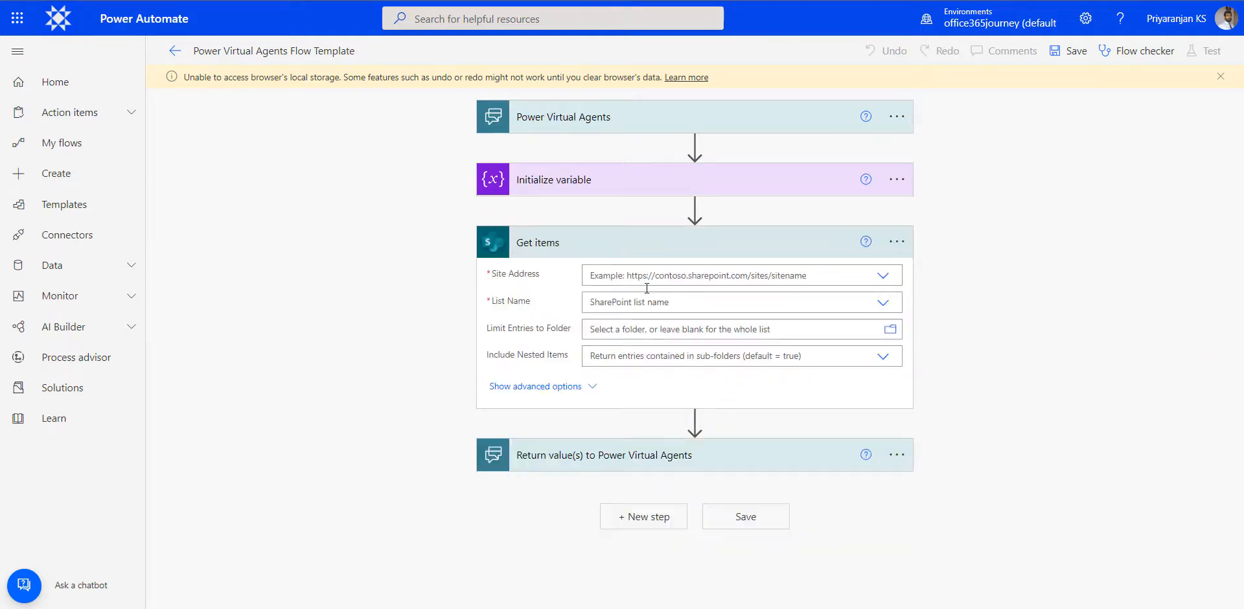
pyautogui.click(883, 278)
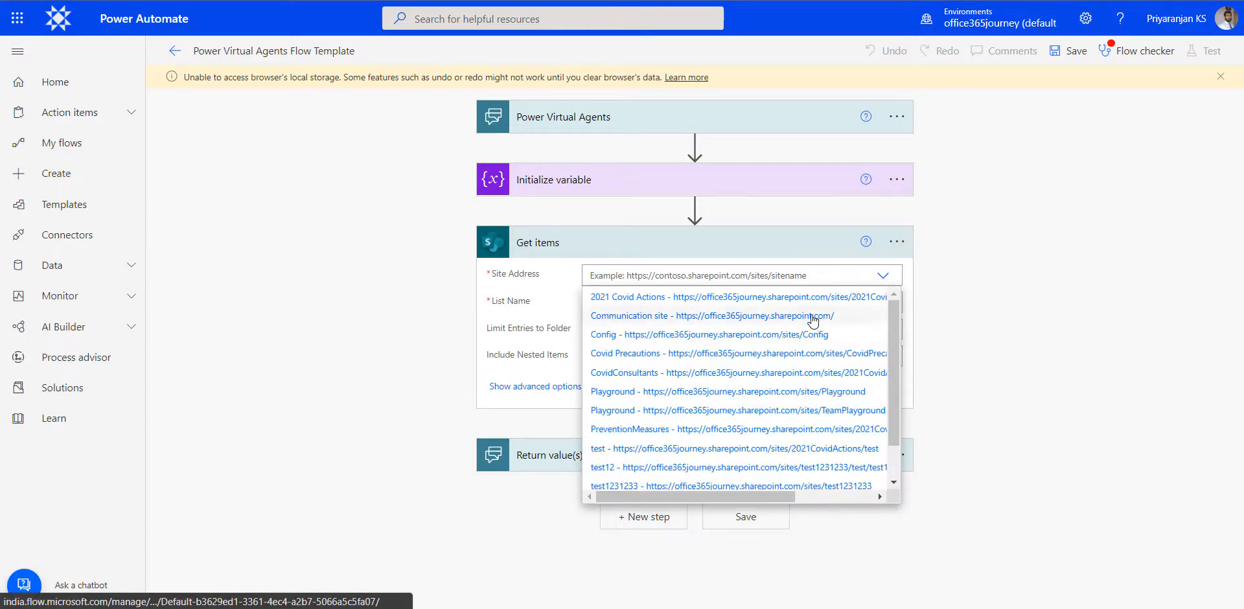
pyautogui.click(814, 317)
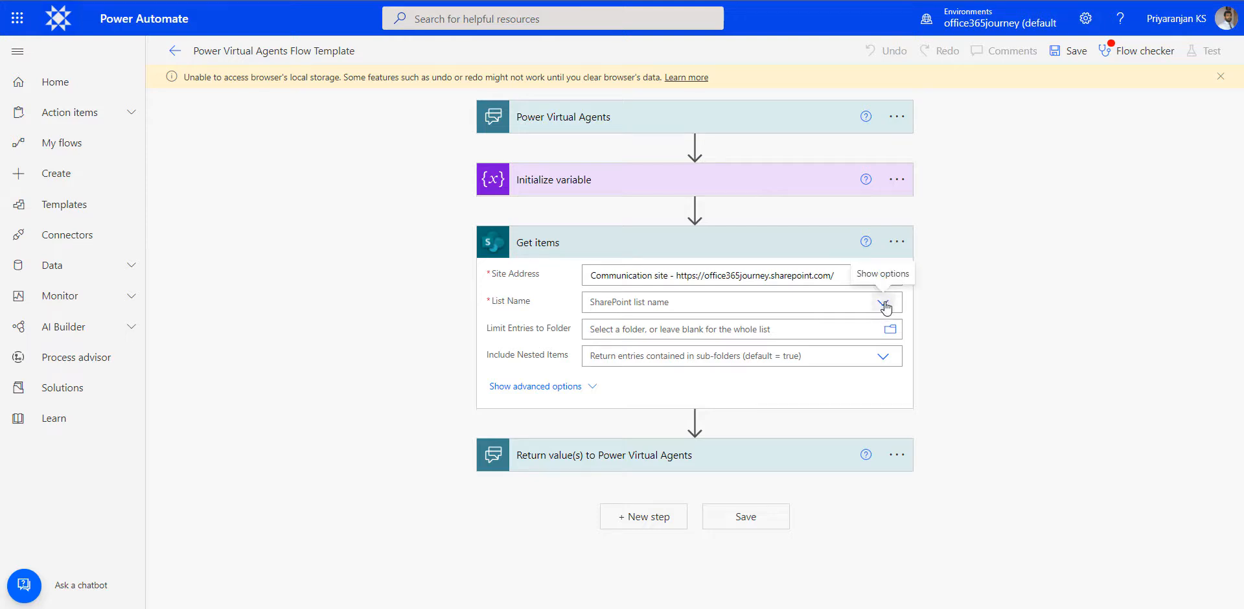
pyautogui.click(884, 303)
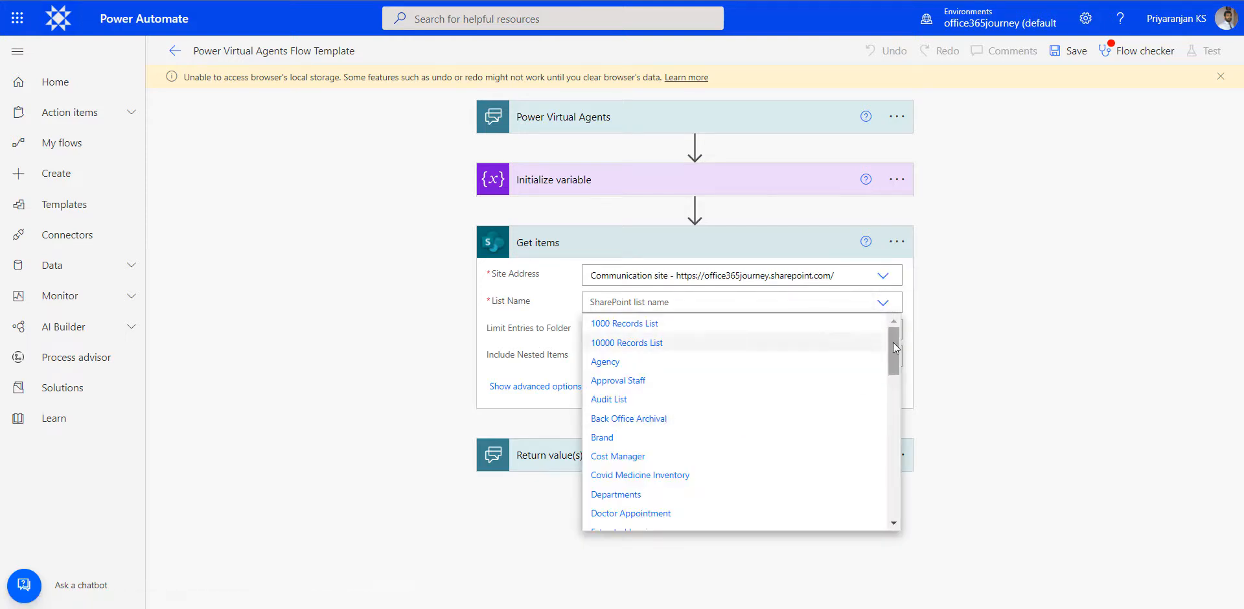
pyautogui.moveTo(894, 346); pyautogui.dragTo(905, 498)
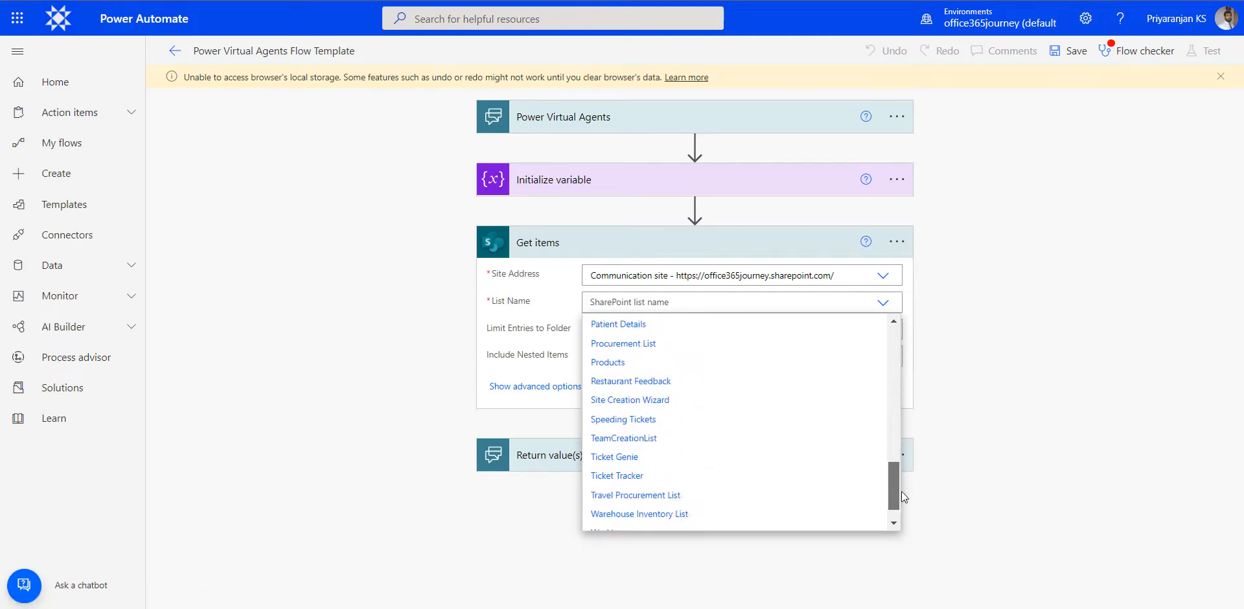
pyautogui.click(698, 457)
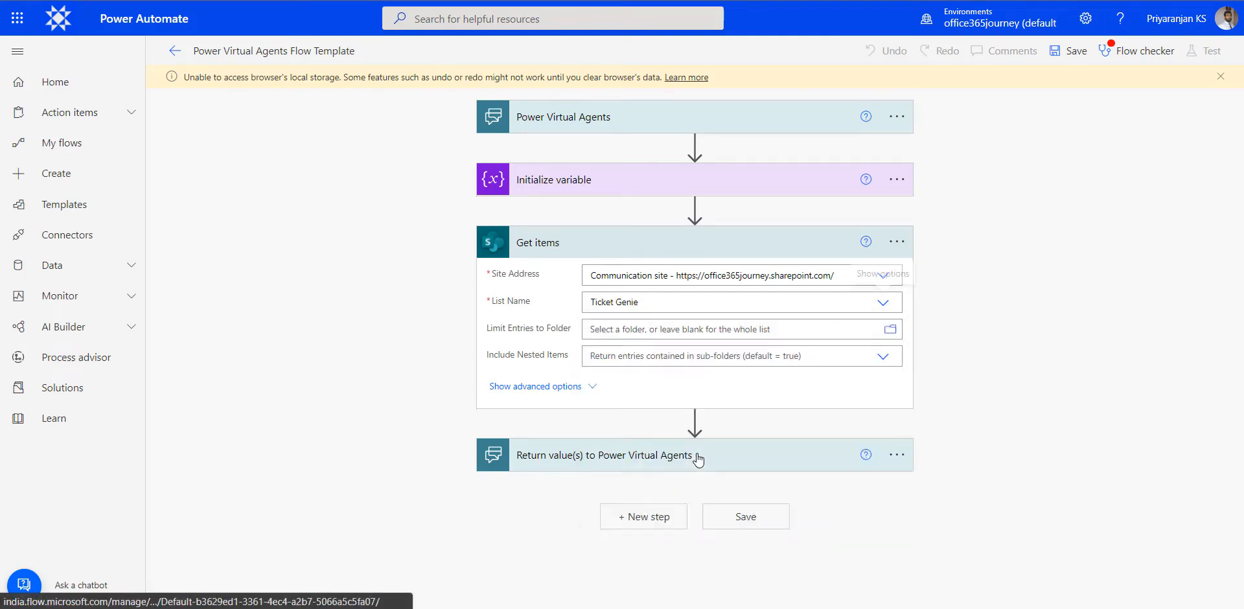
# - Set the Get items filter query to Status eq 'varTicketStatus' and Priority eq 'varTicketPriority', using the trigger inputs as dynamic values
pyautogui.click(545, 387)
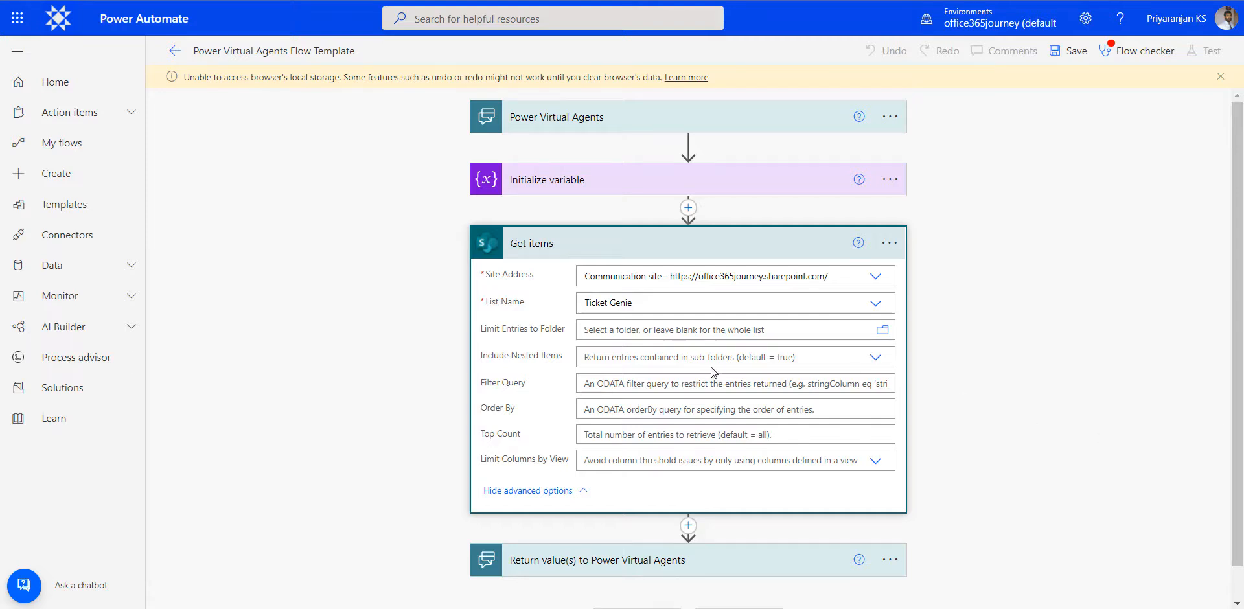
pyautogui.click(688, 385)
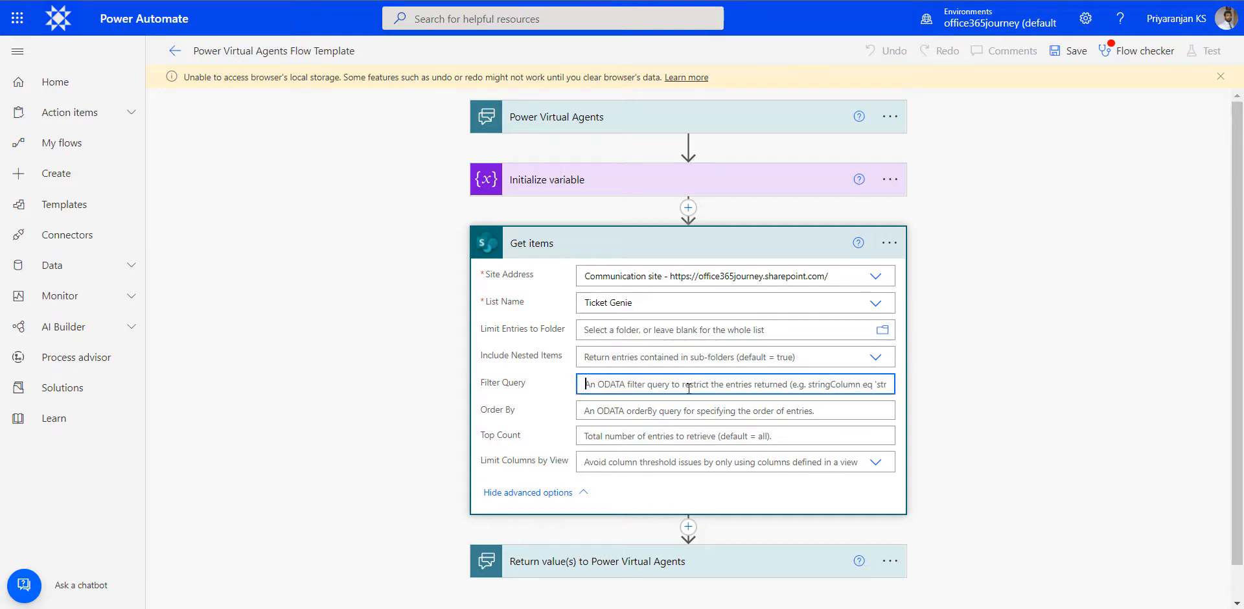
pyautogui.write("Status eq 'varTicketStatus' and Priority eq 'varTicketPriority")
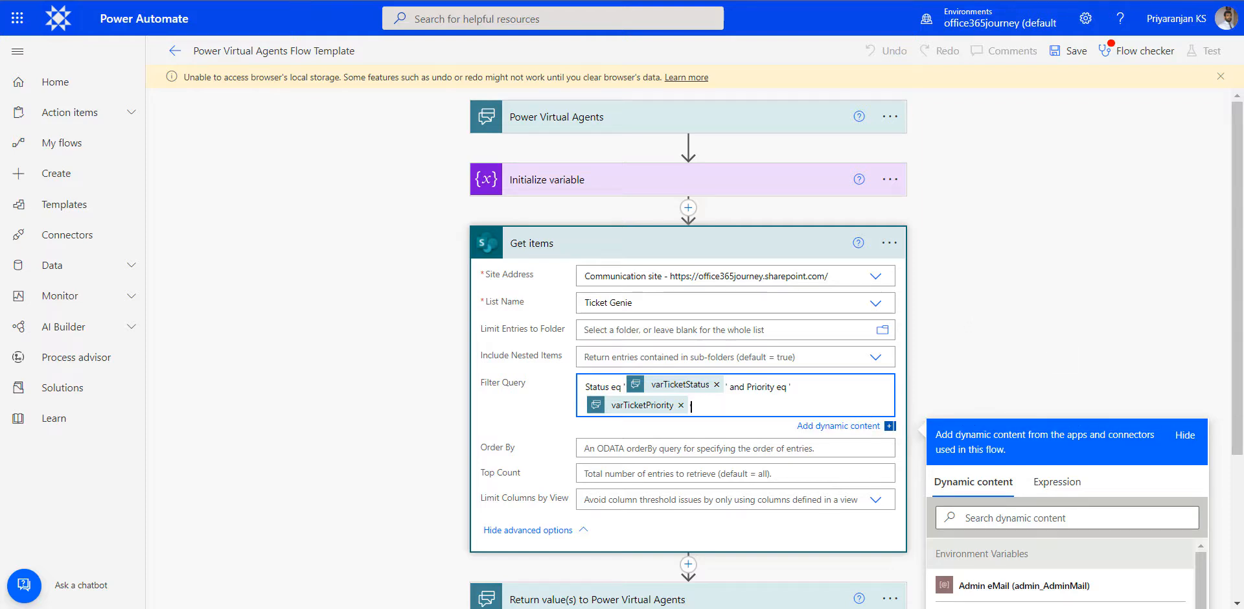
pyautogui.write("'")
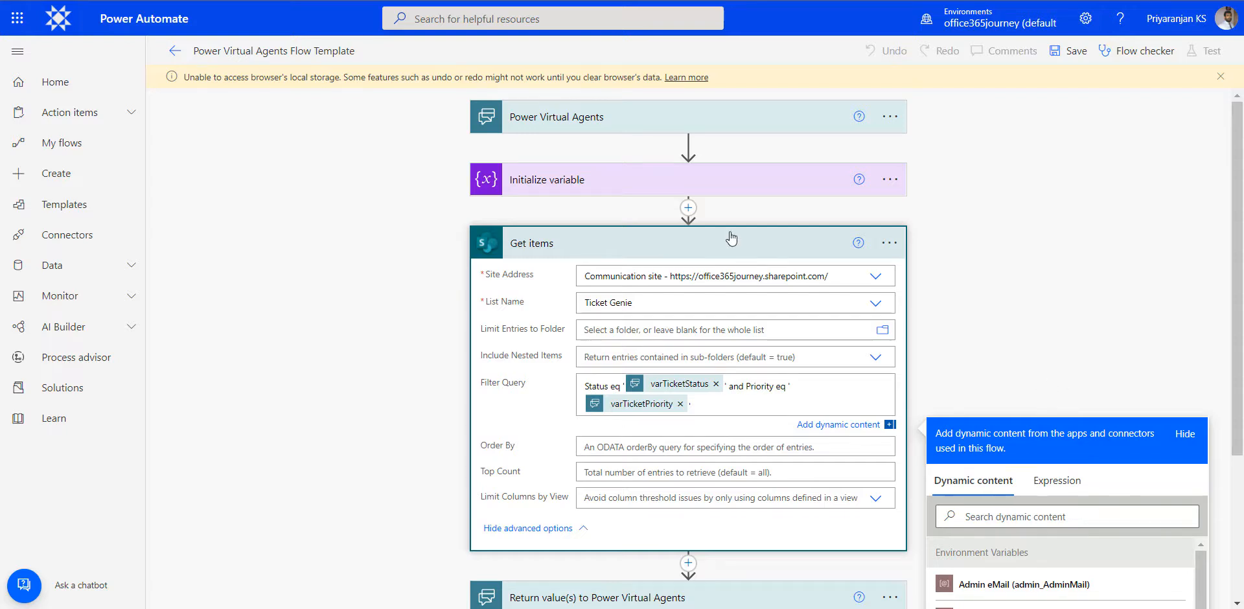
pyautogui.click(748, 246)
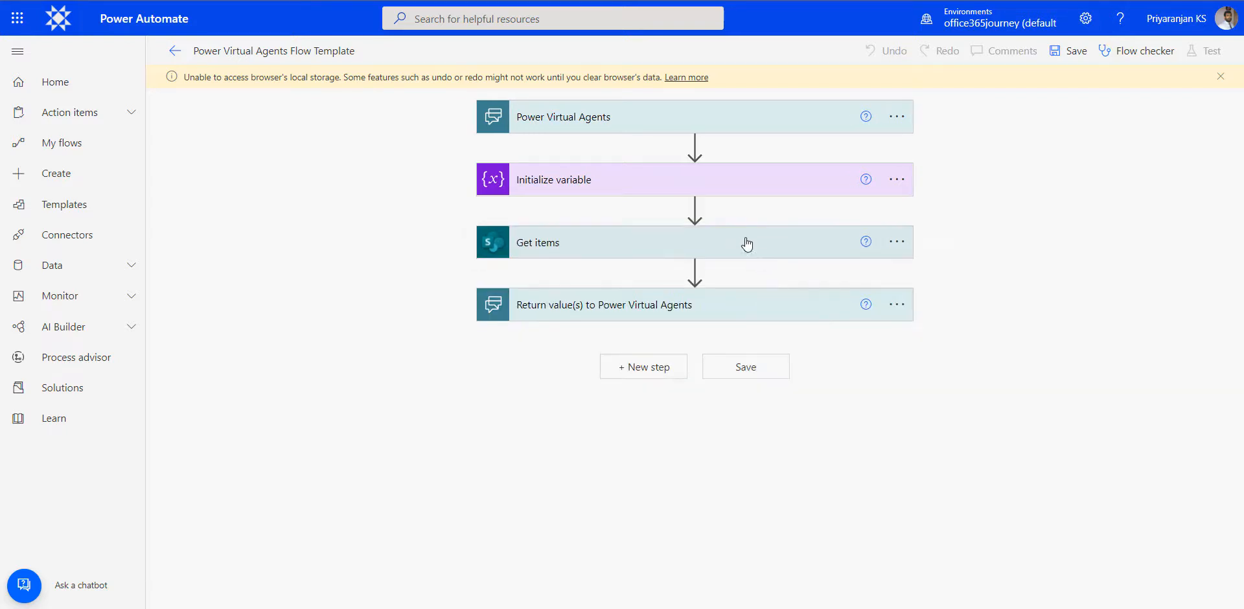
# - Add an Apply to each loop after Get items that iterates over the Get items value output
pyautogui.click(694, 270)
pyautogui.click(695, 292)
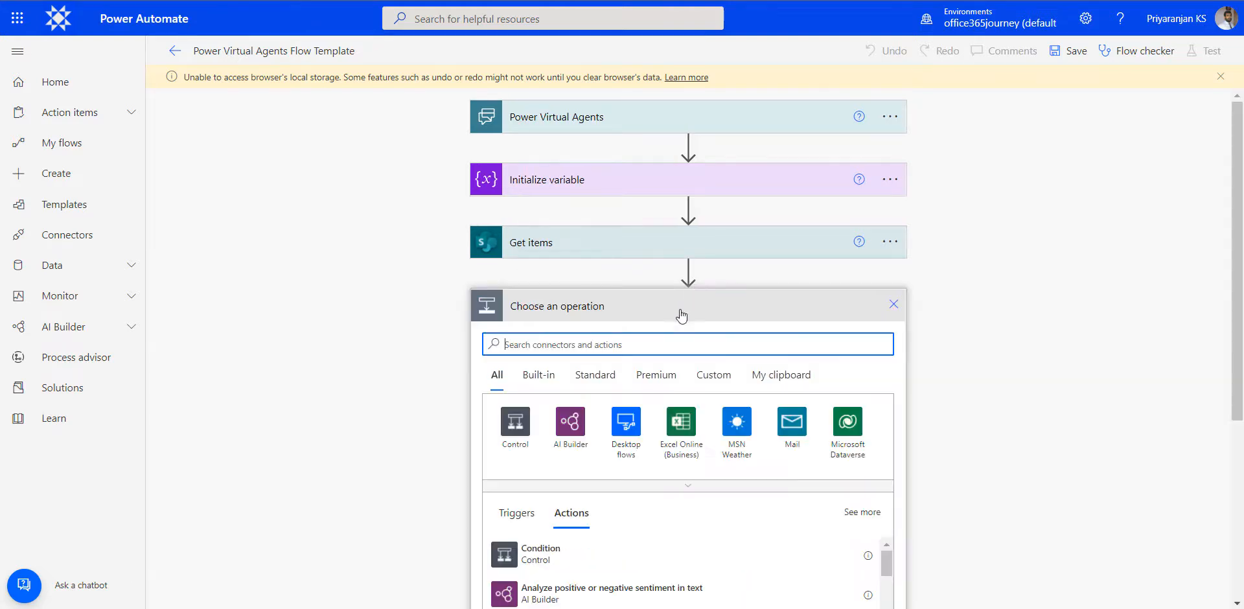
pyautogui.write('Apply')
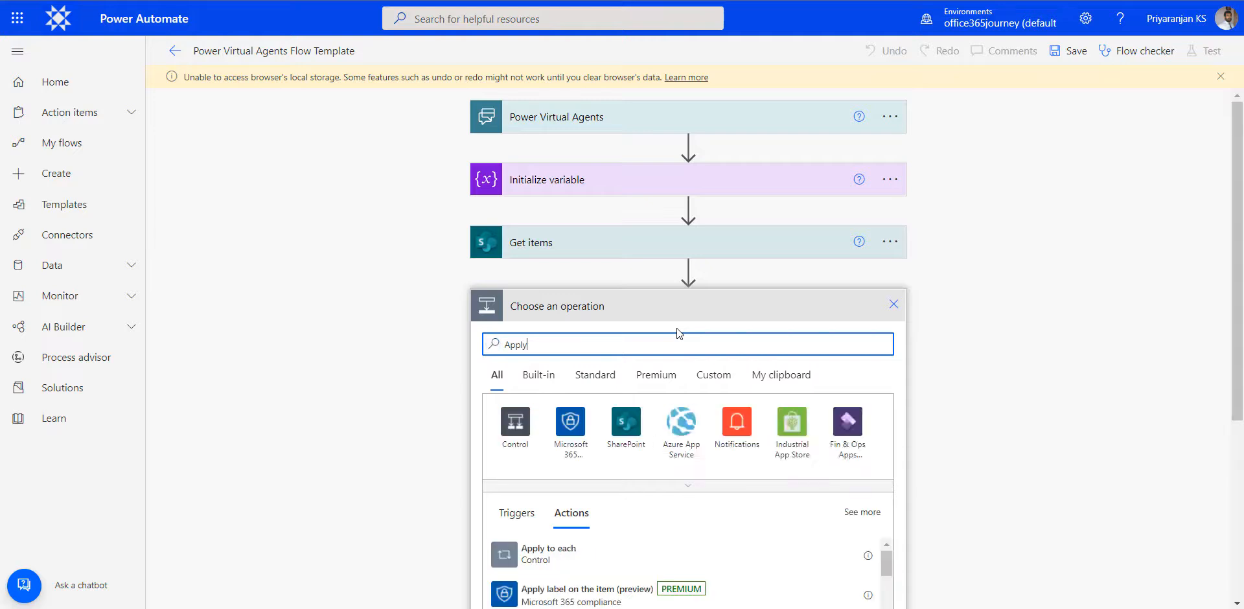
pyautogui.write(' to each')
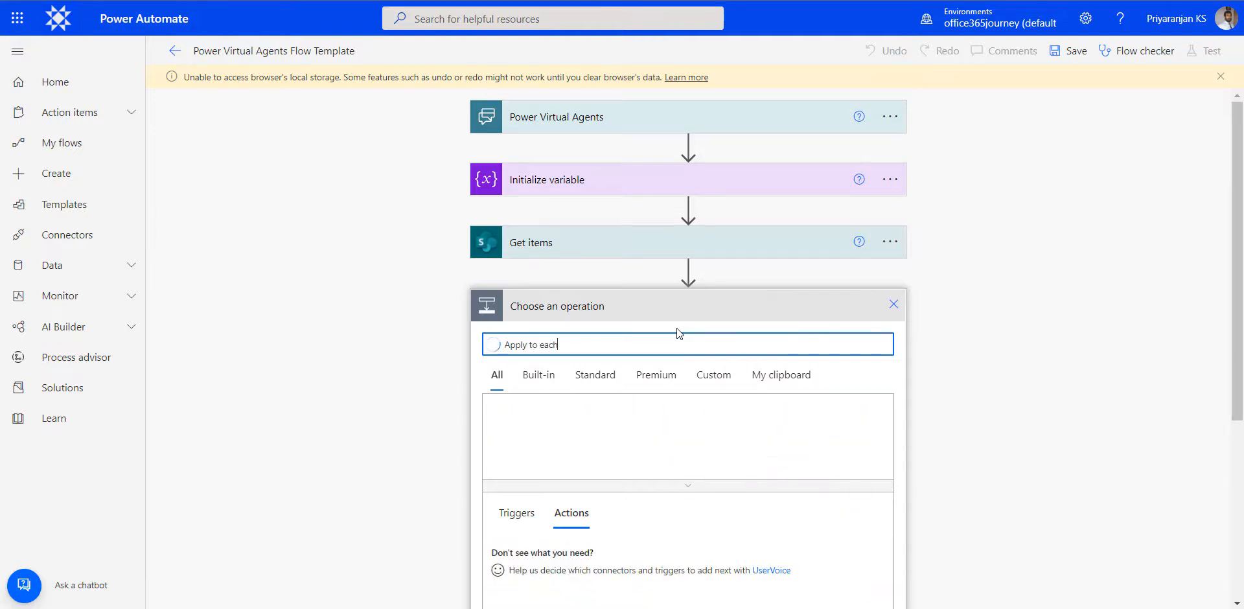
pyautogui.click(548, 553)
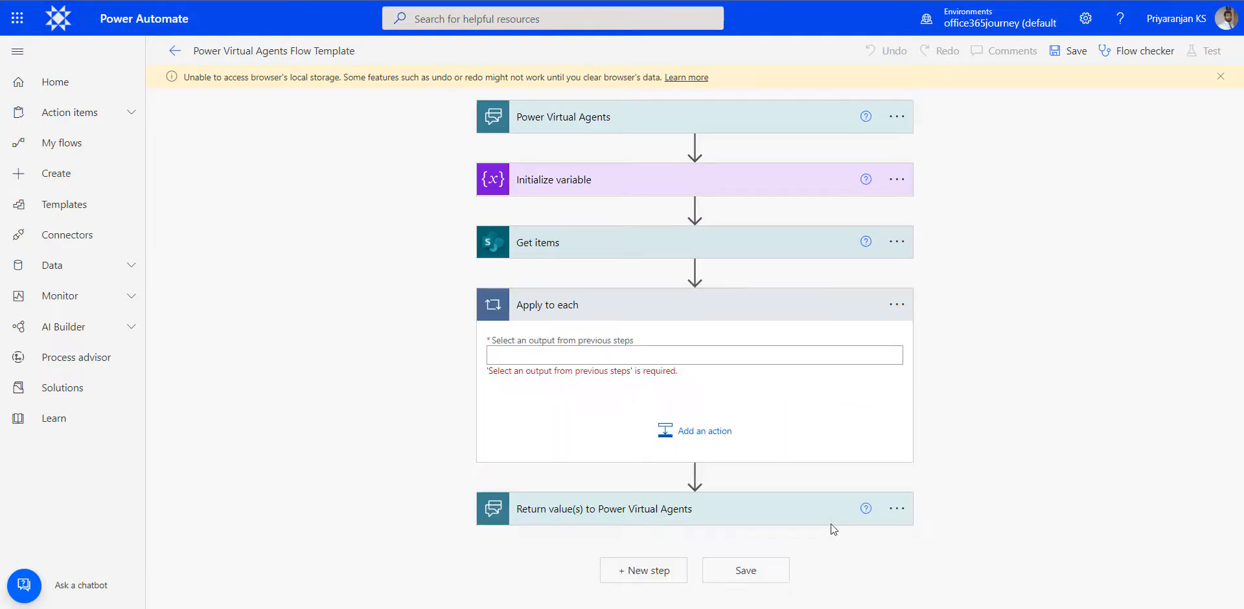
pyautogui.click(536, 355)
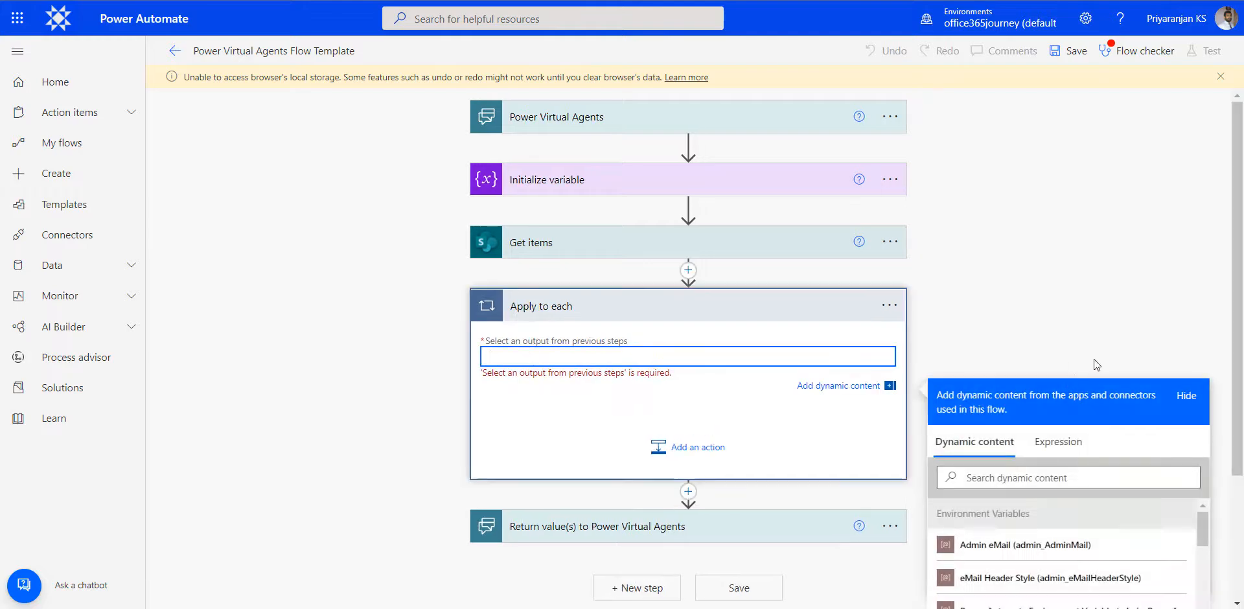
pyautogui.scroll(-3, 1080, 307)
pyautogui.click(1051, 308)
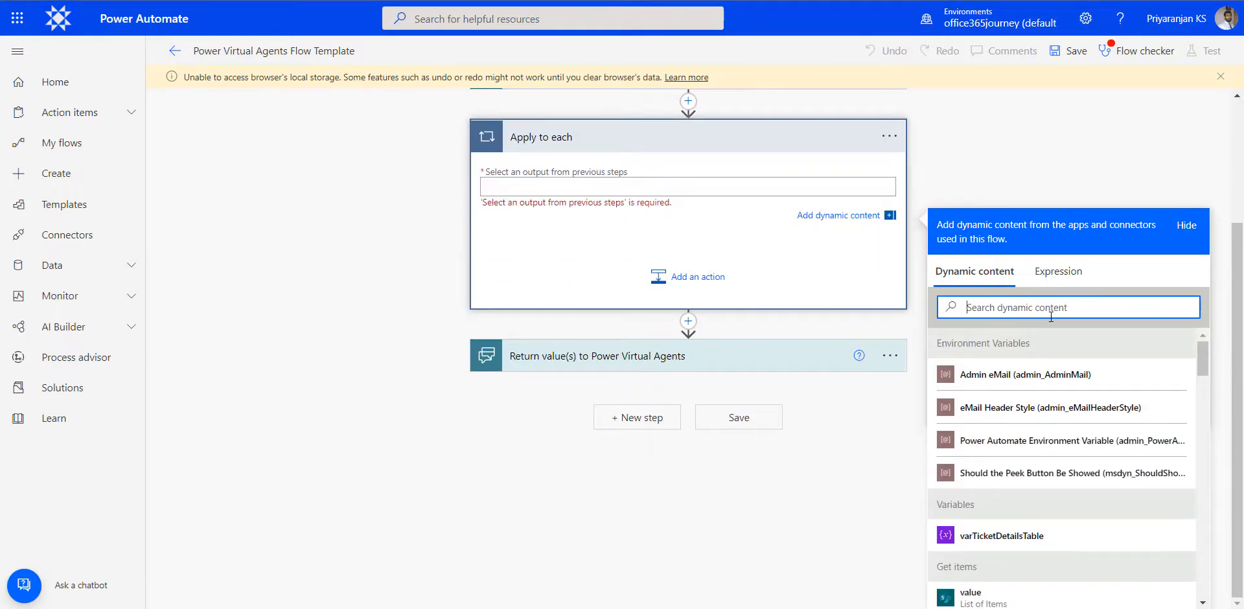
pyautogui.write('va')
pyautogui.click(972, 436)
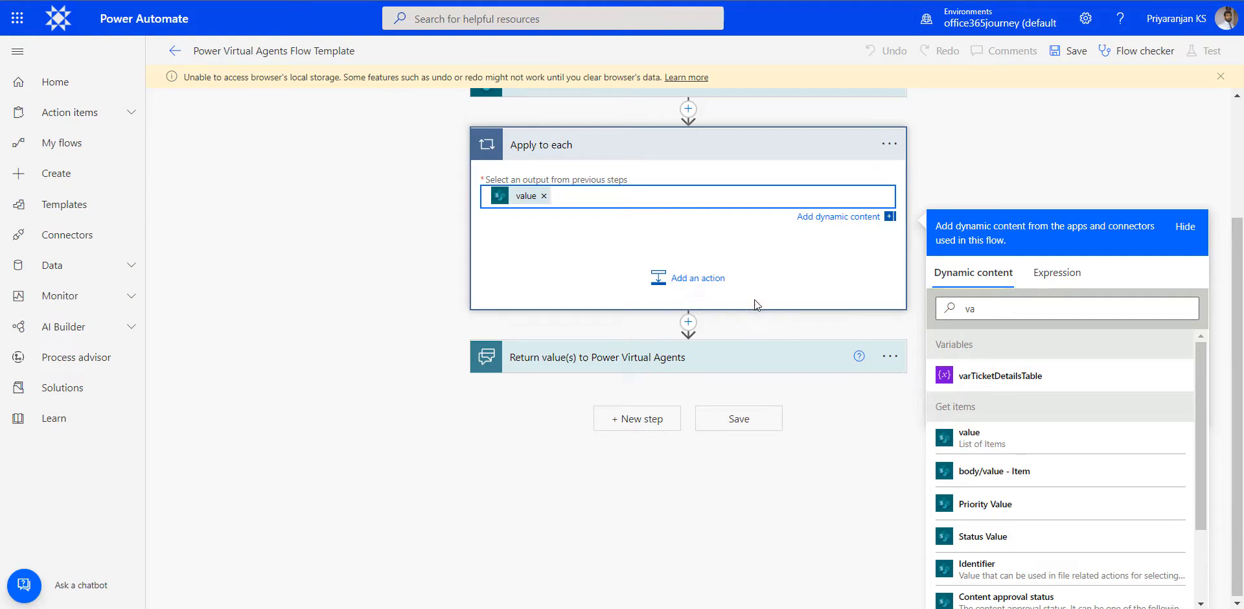
# - Add an Append to string variable action inside the Apply to each loop, targeting varTicketDetailsTable
pyautogui.click(689, 293)
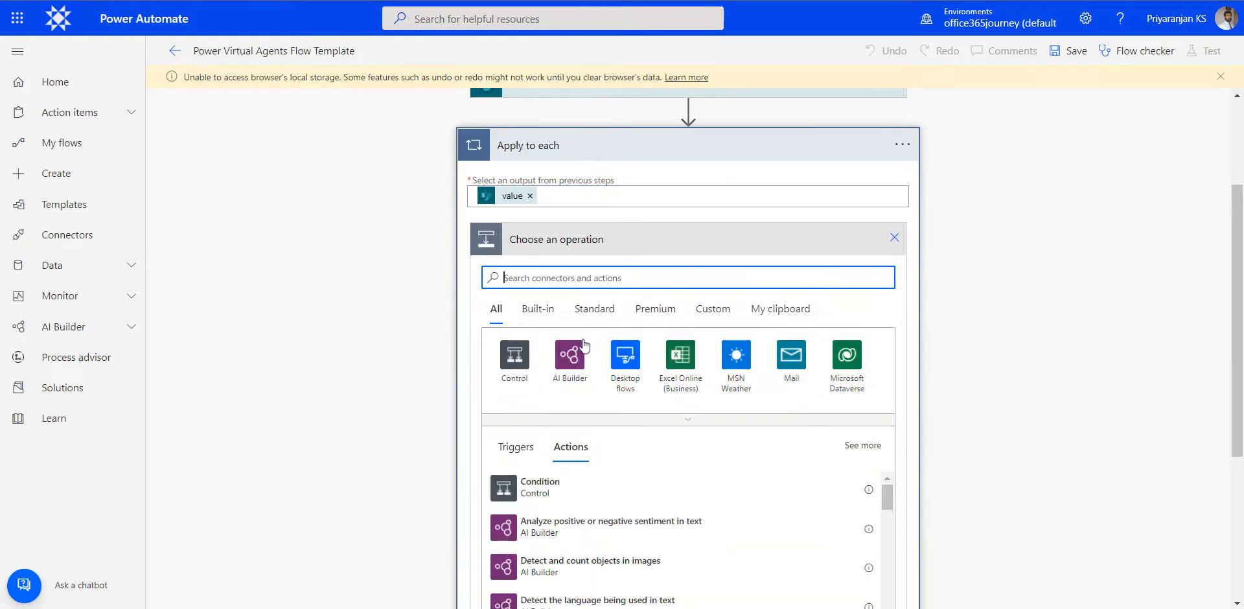
pyautogui.write('Append')
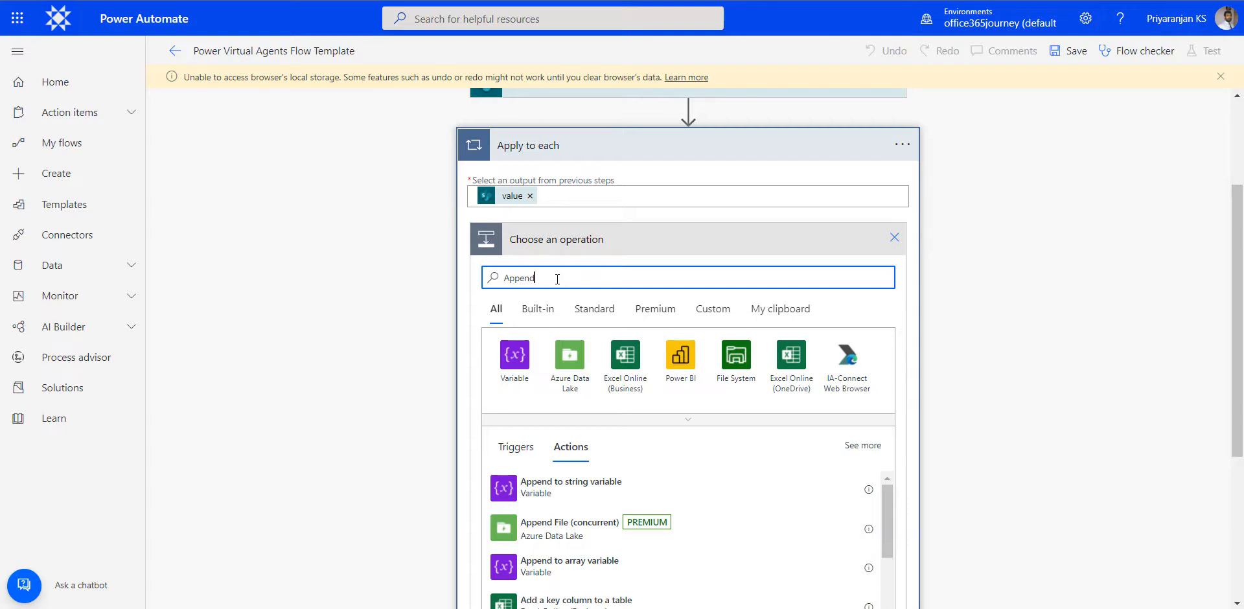
pyautogui.click(567, 487)
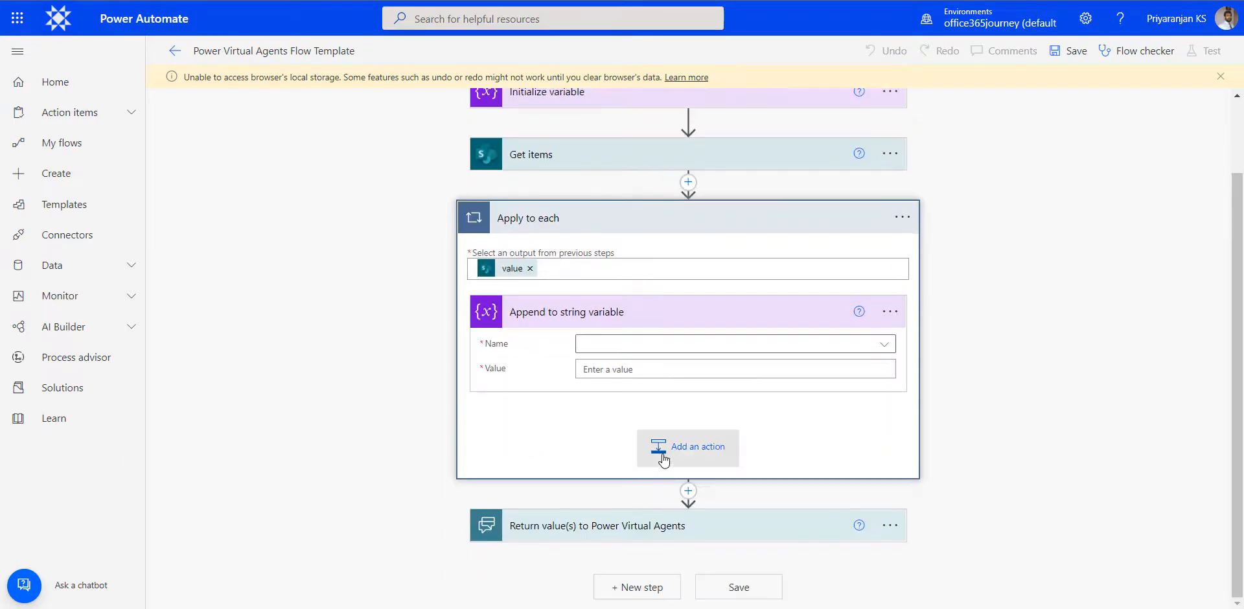
pyautogui.click(634, 354)
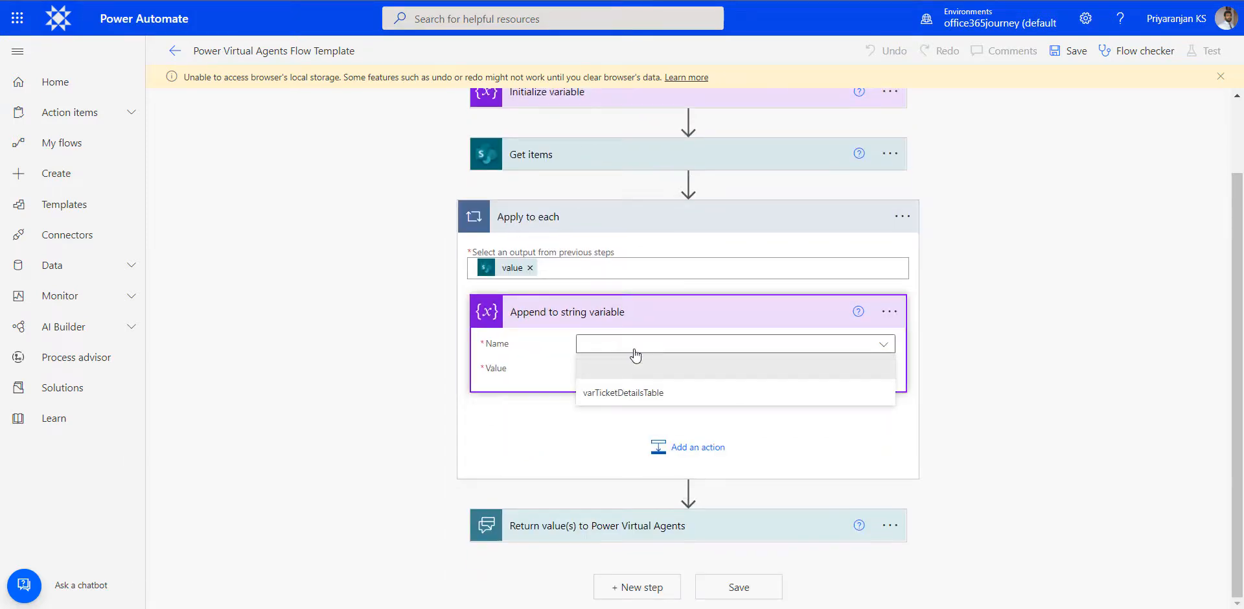
pyautogui.click(631, 395)
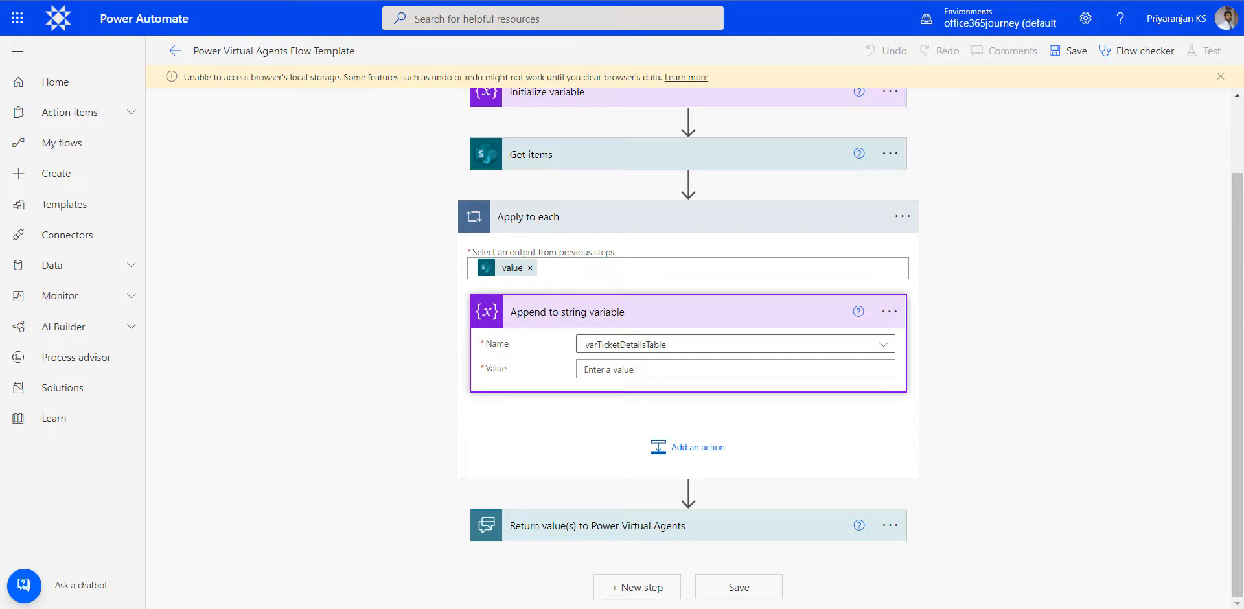
# - Fill the appended value with dashed lines for Title, Details, Status, Priority, Assignee and Resolution Date, each followed by its matching SharePoint field
pyautogui.click(616, 369)
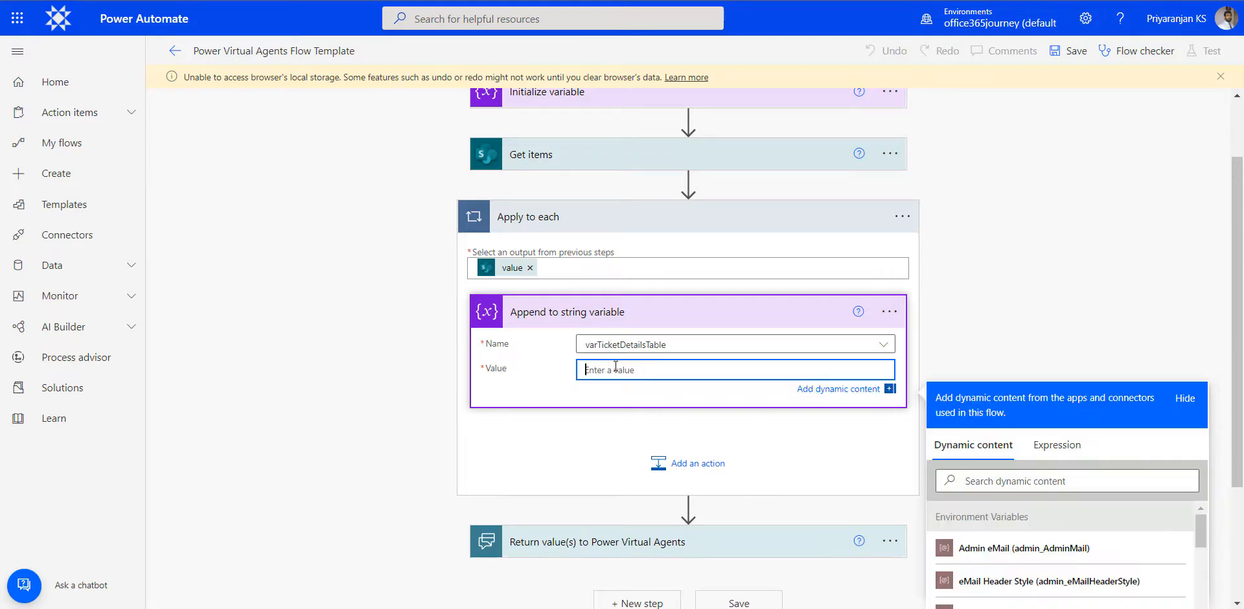
pyautogui.hotkey('ctrl', 'v')
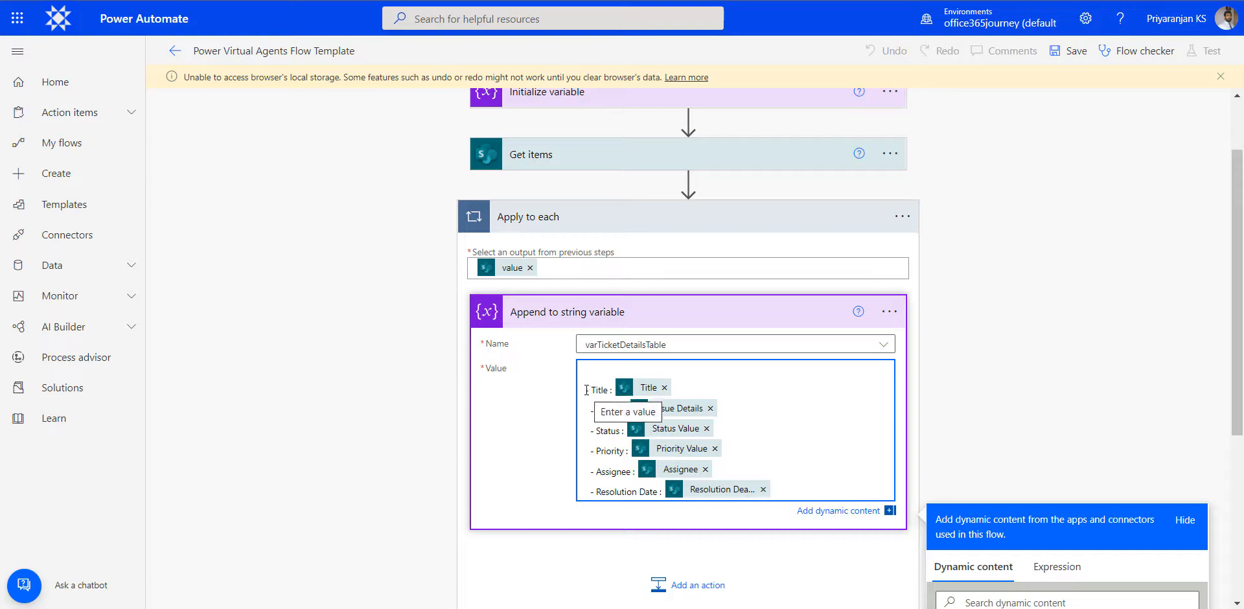
pyautogui.moveTo(589, 390); pyautogui.dragTo(620, 431)
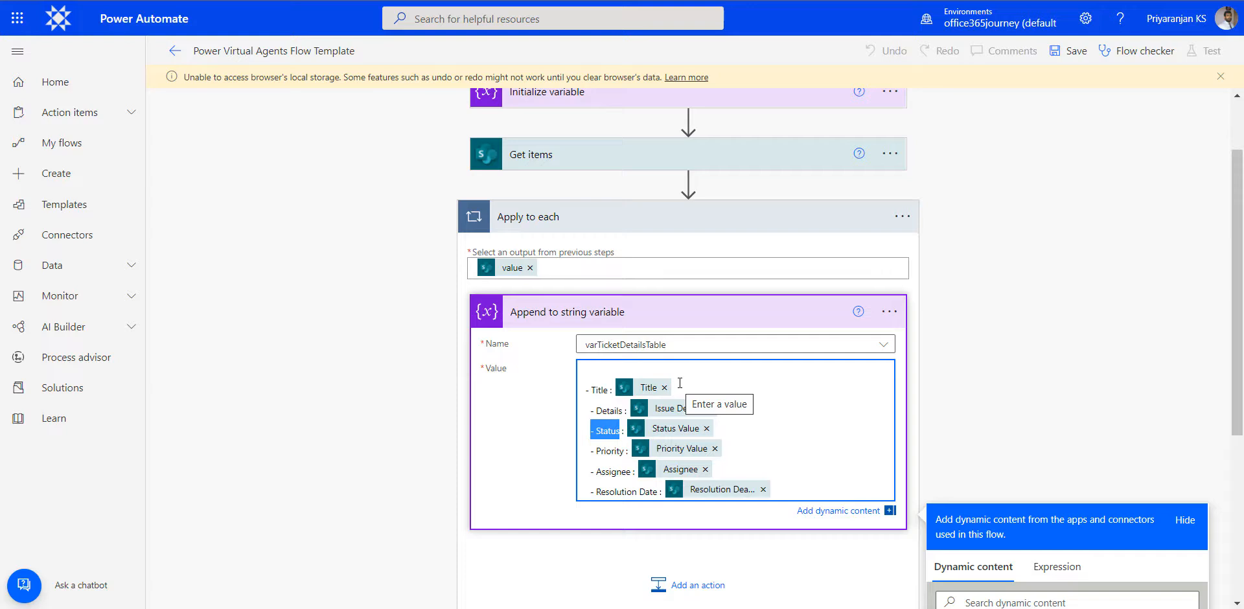
# - Add a text output named varOutput to Return value(s) to Power Virtual Agents, returning varTicketDetailsTable
pyautogui.scroll(-5, 680, 382)
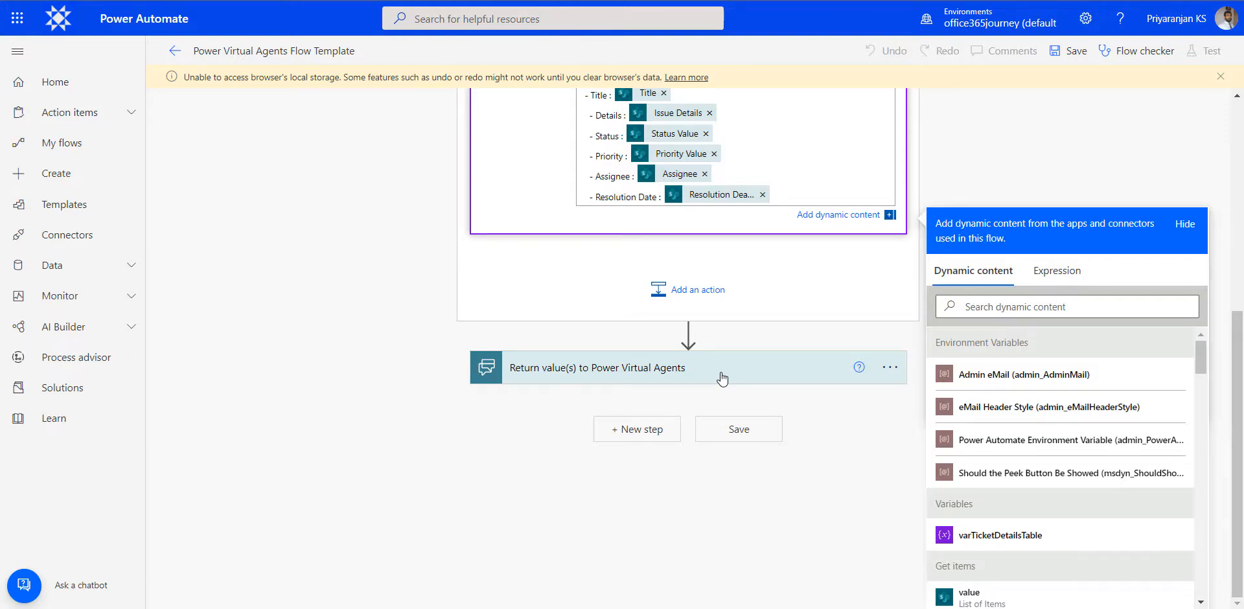
pyautogui.click(723, 379)
pyautogui.click(549, 512)
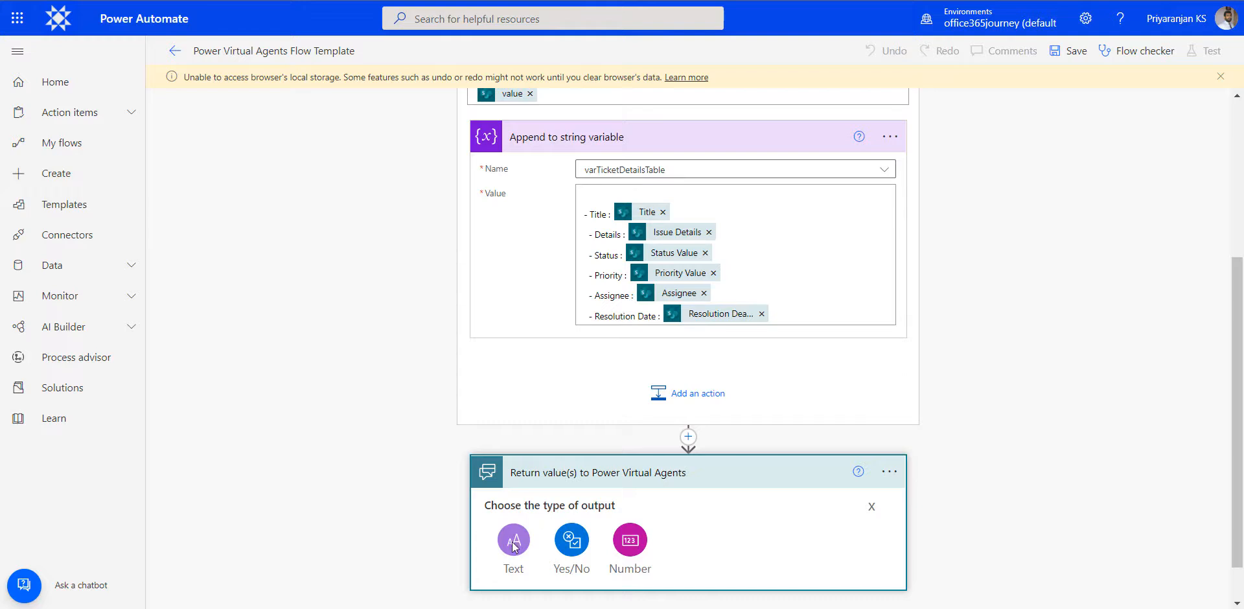
pyautogui.click(514, 541)
pyautogui.write('varOutput')
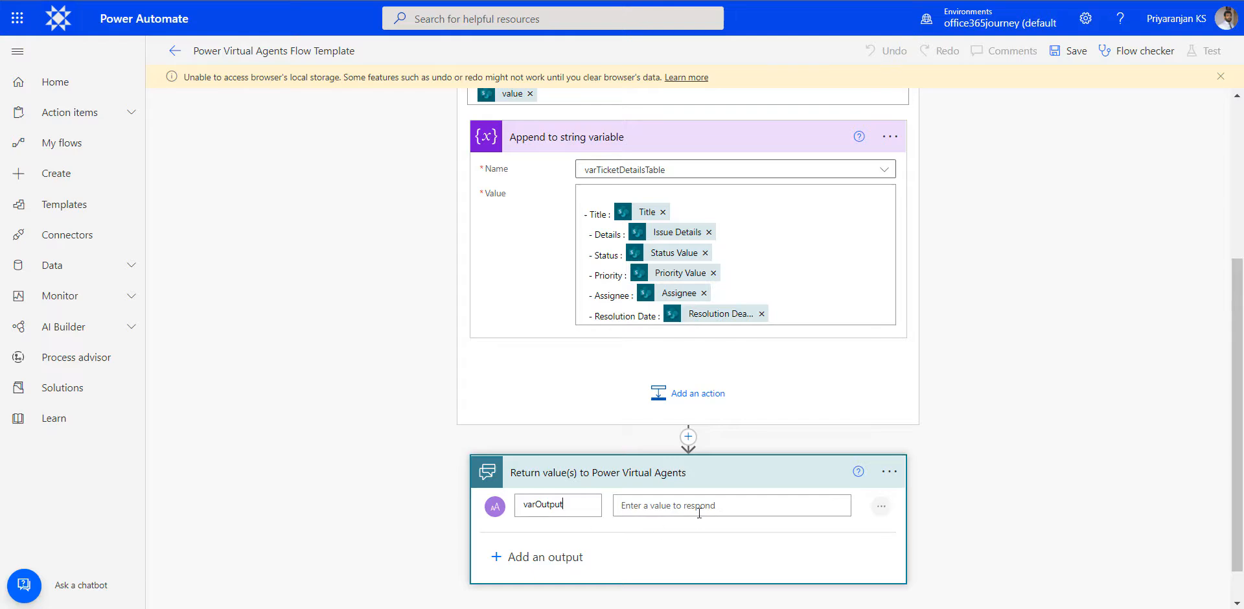
pyautogui.click(699, 513)
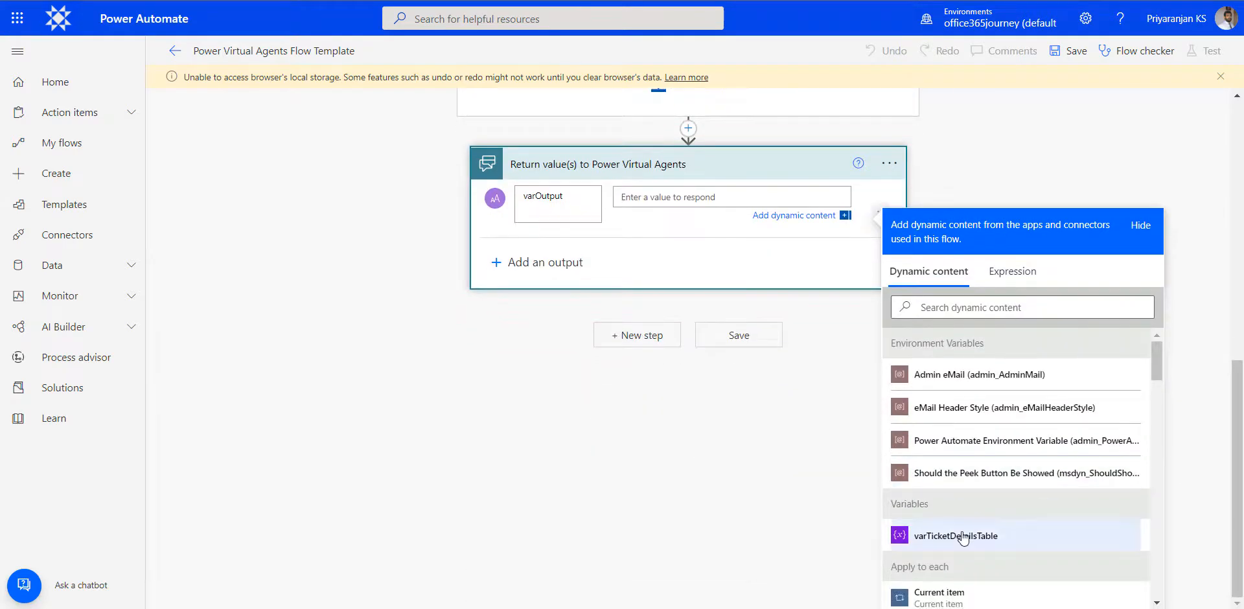
pyautogui.click(964, 537)
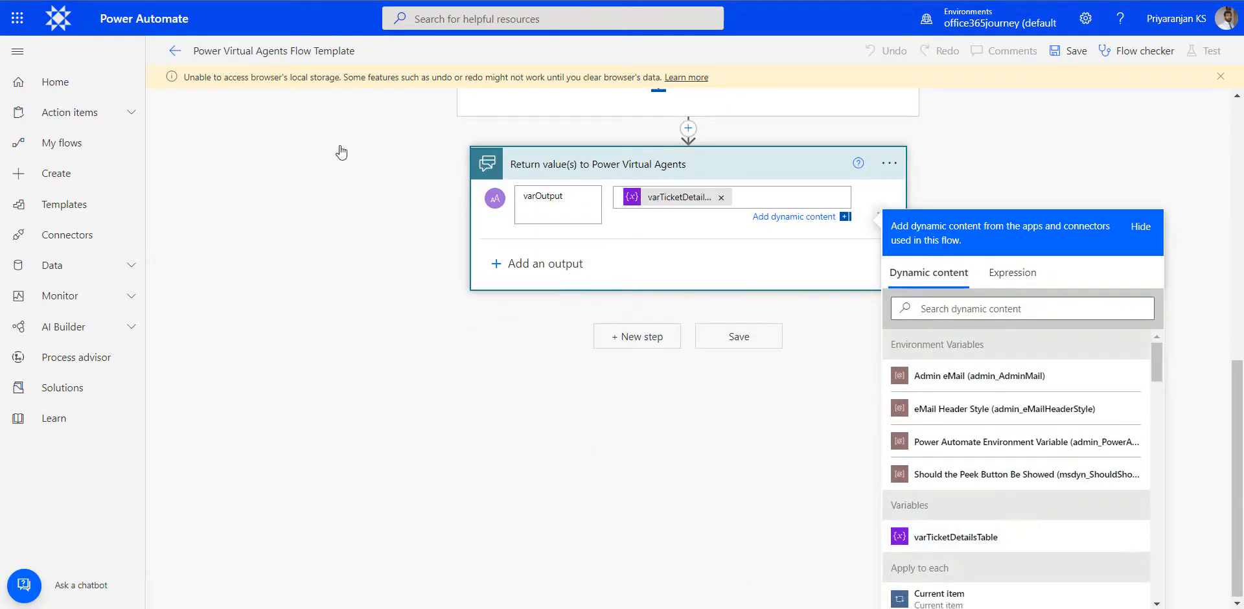
# - Rename the flow as TicketStatusFlow
pyautogui.click(237, 57)
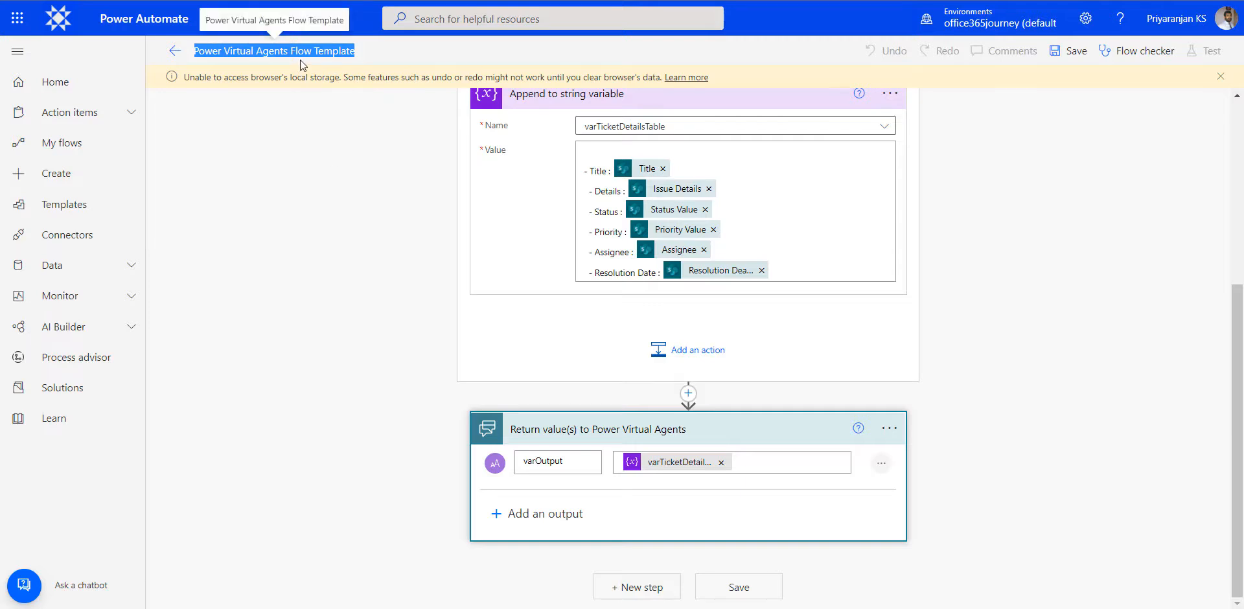
pyautogui.press('BackSpace')
pyautogui.write('TicketStga')
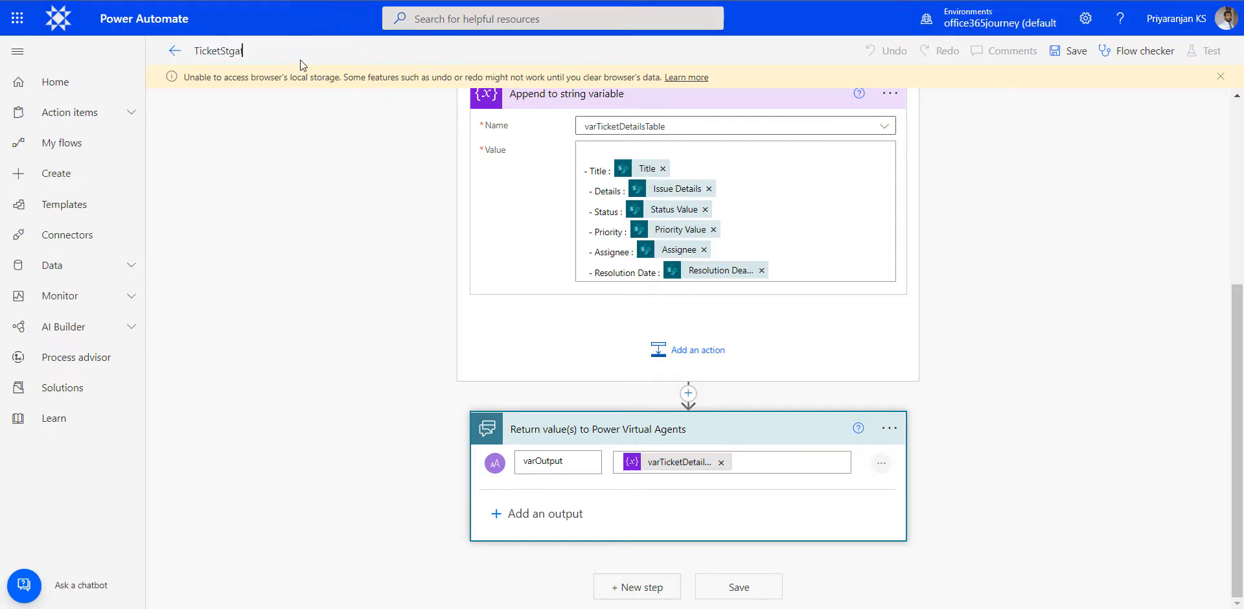
pyautogui.press('BackSpace')
pyautogui.press('BackSpace')
pyautogui.write('atusFLow')
pyautogui.press('Delete')
pyautogui.write('l')
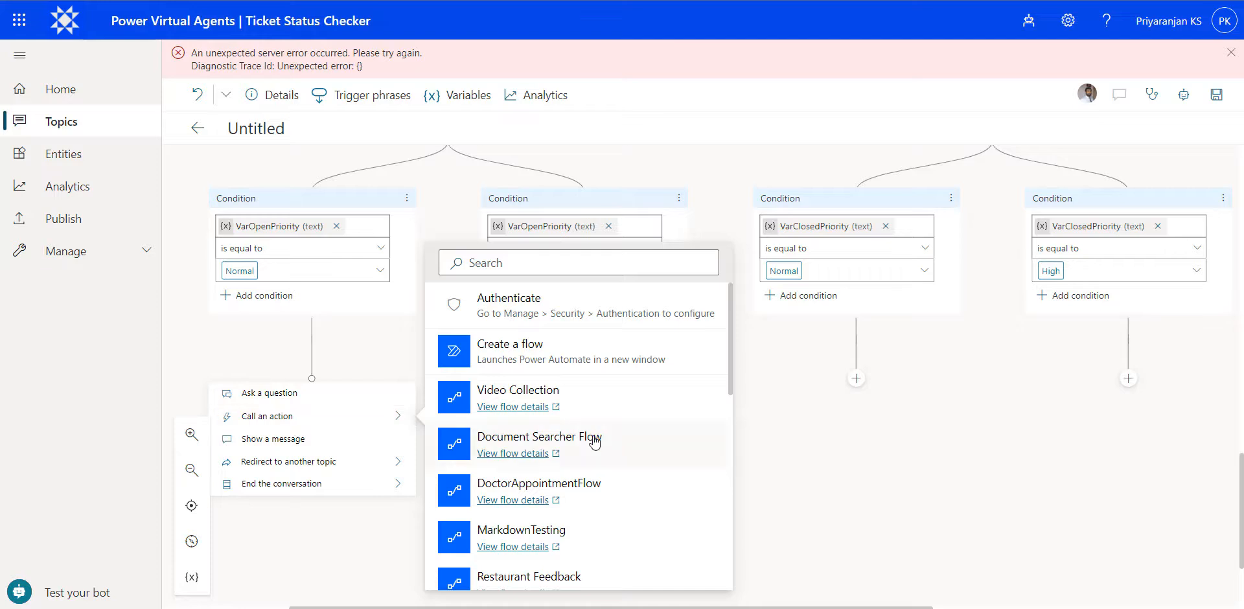
# - Call TicketStatusFlow as an action under the VarOpenPriority Normal condition
pyautogui.scroll(-3, 594, 440)
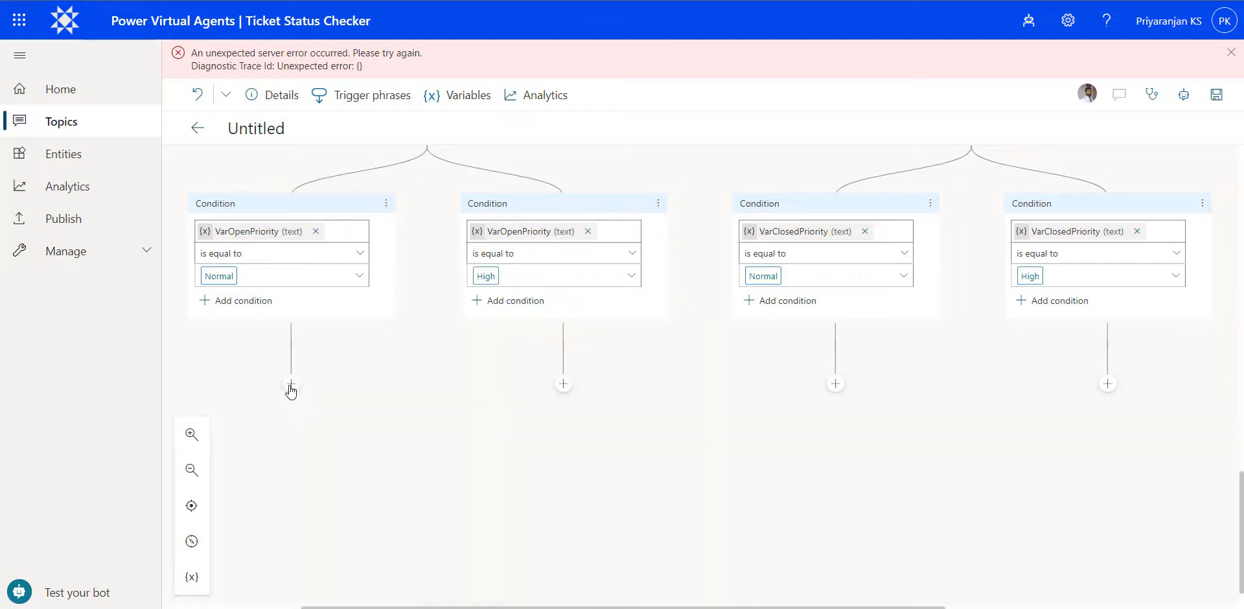
pyautogui.click(291, 385)
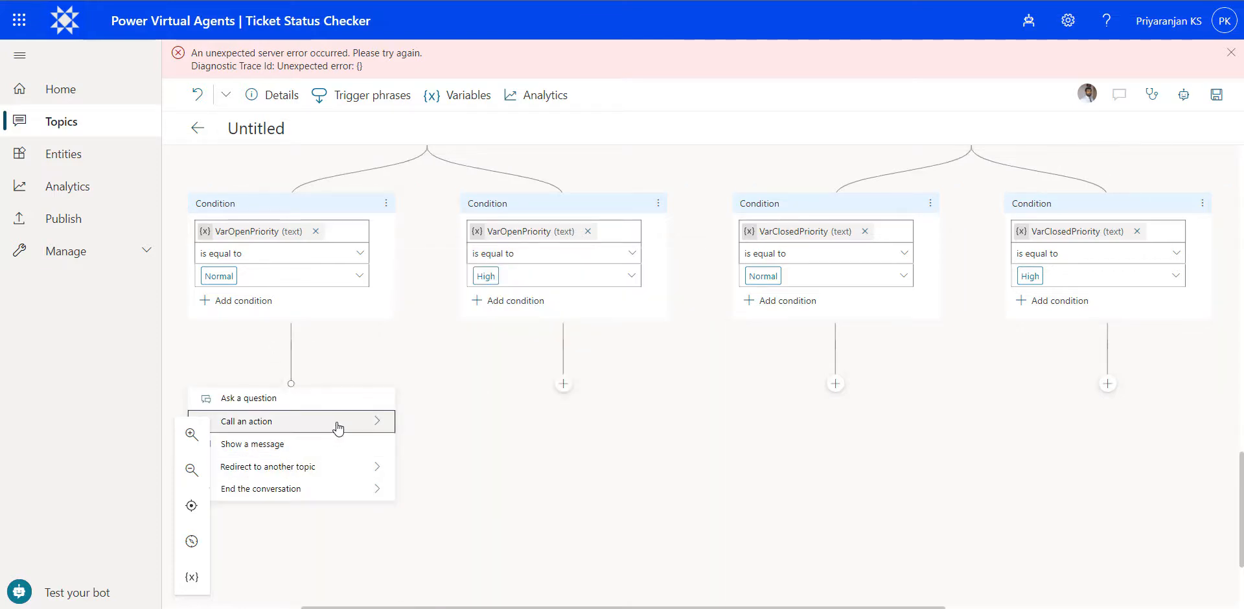
pyautogui.moveTo(336, 426)
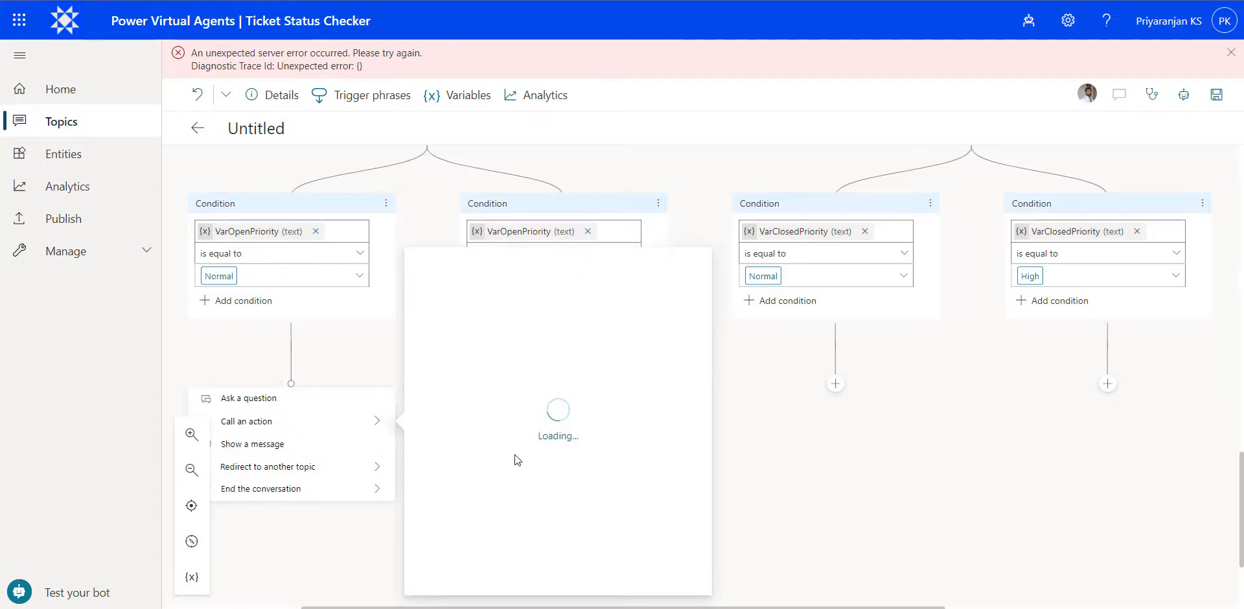
pyautogui.scroll(-10, 602, 520)
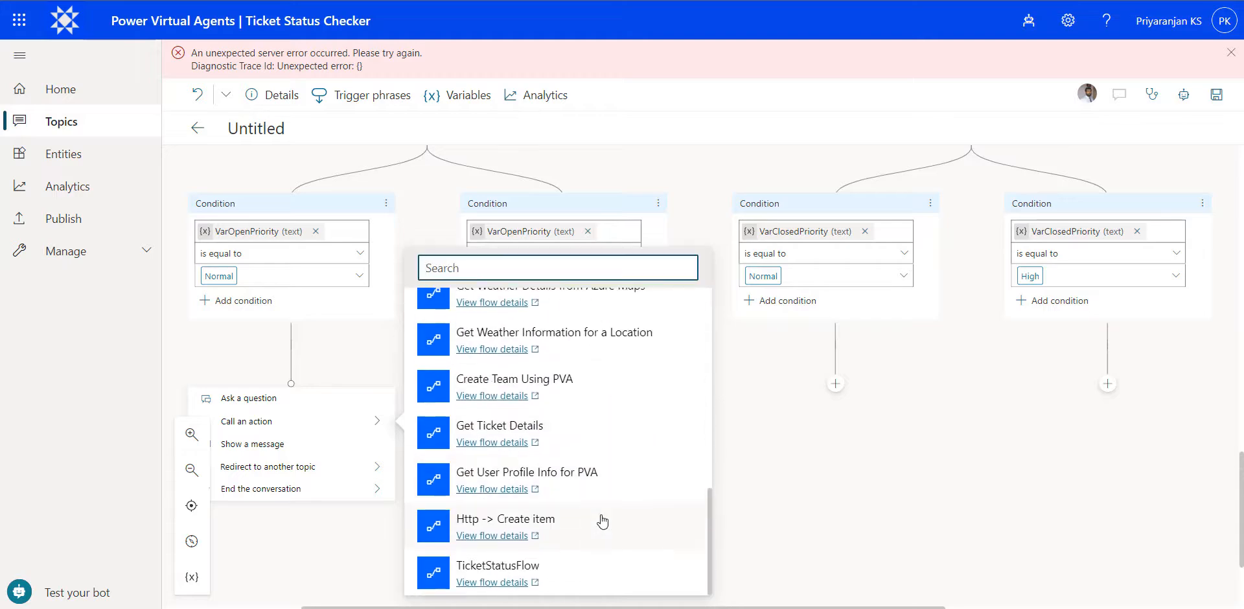
pyautogui.click(556, 568)
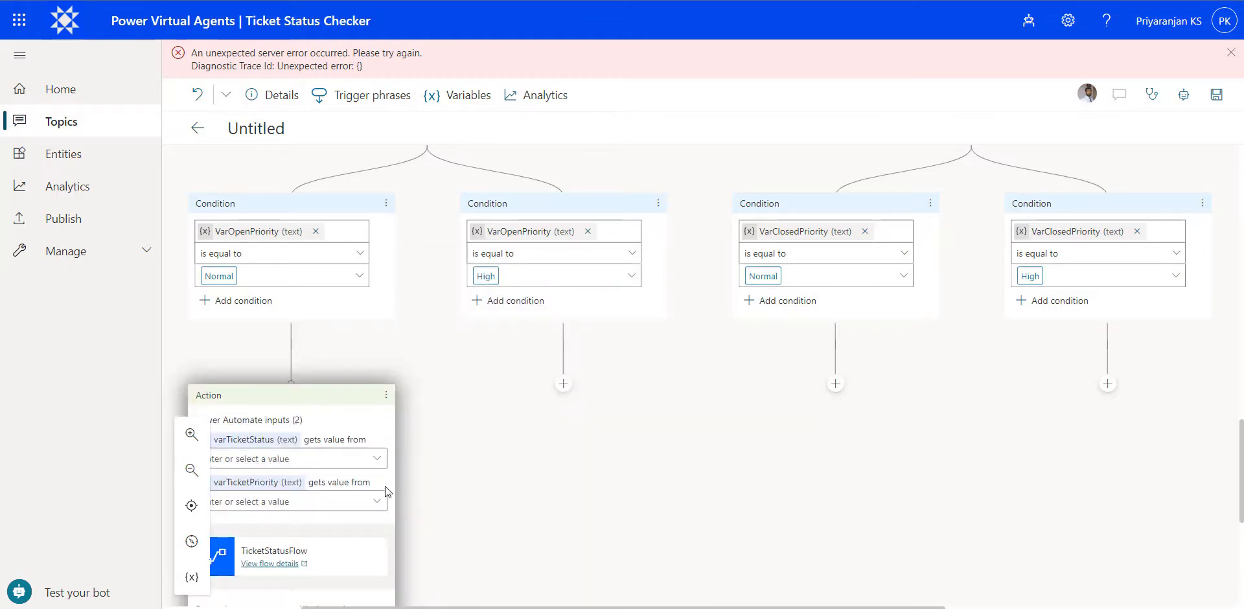
# - Map the flow inputs in the open Normal branch: varTicketStatus from VarTicketStatus and varTicketPriority from VarOpenPriority
pyautogui.click(377, 459)
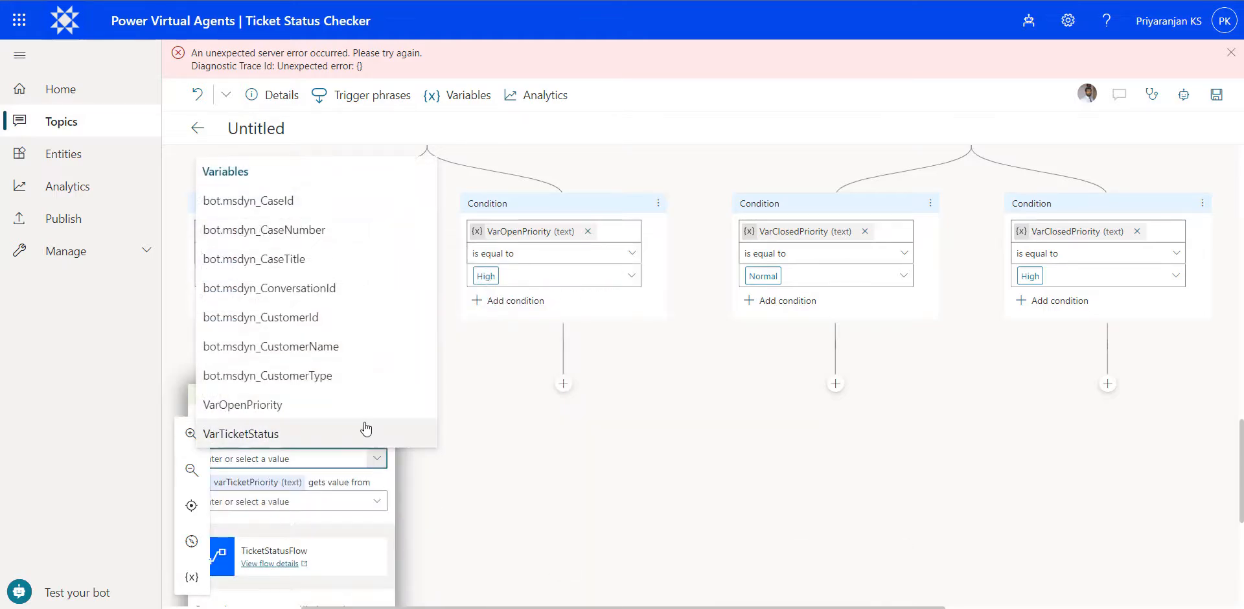
pyautogui.click(336, 438)
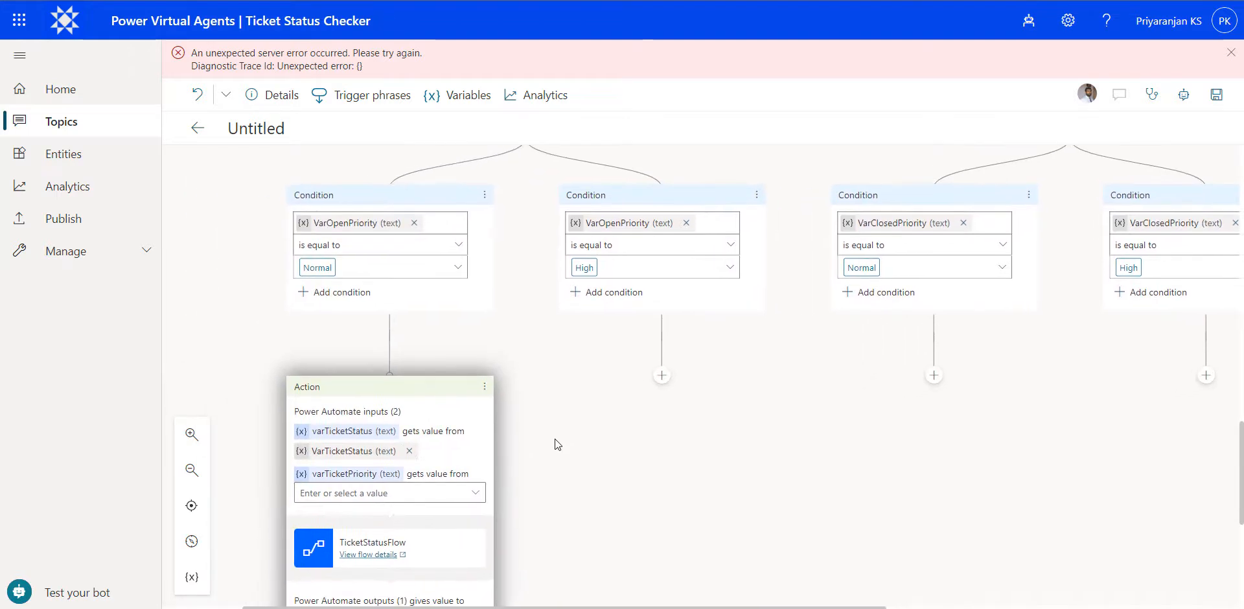
pyautogui.click(476, 492)
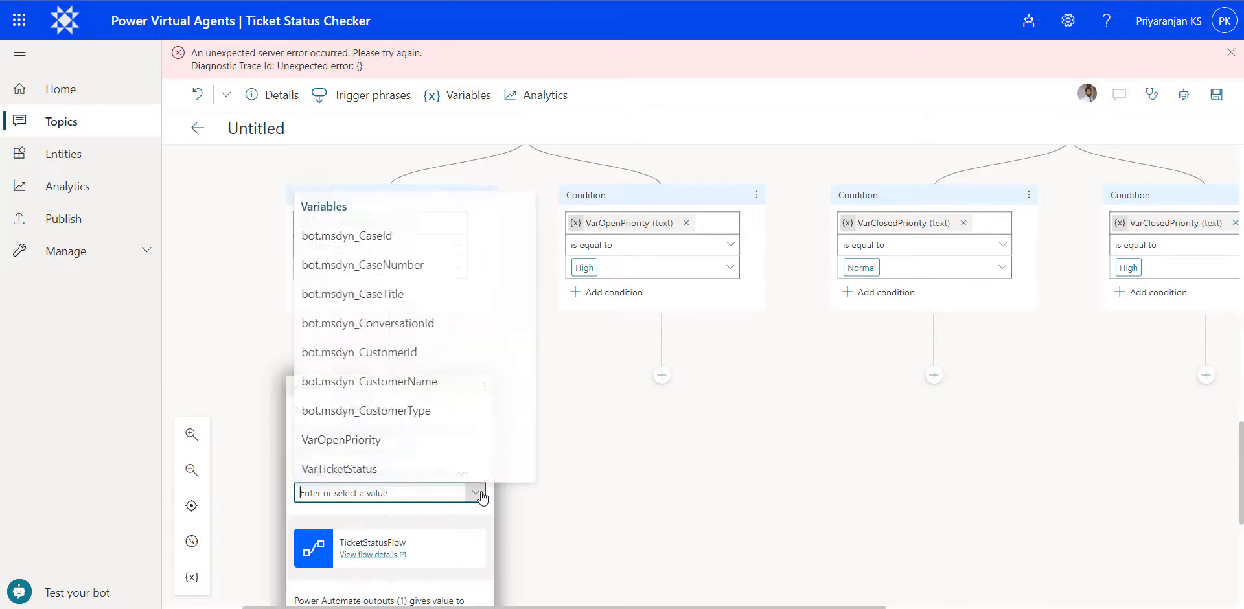
pyautogui.click(358, 438)
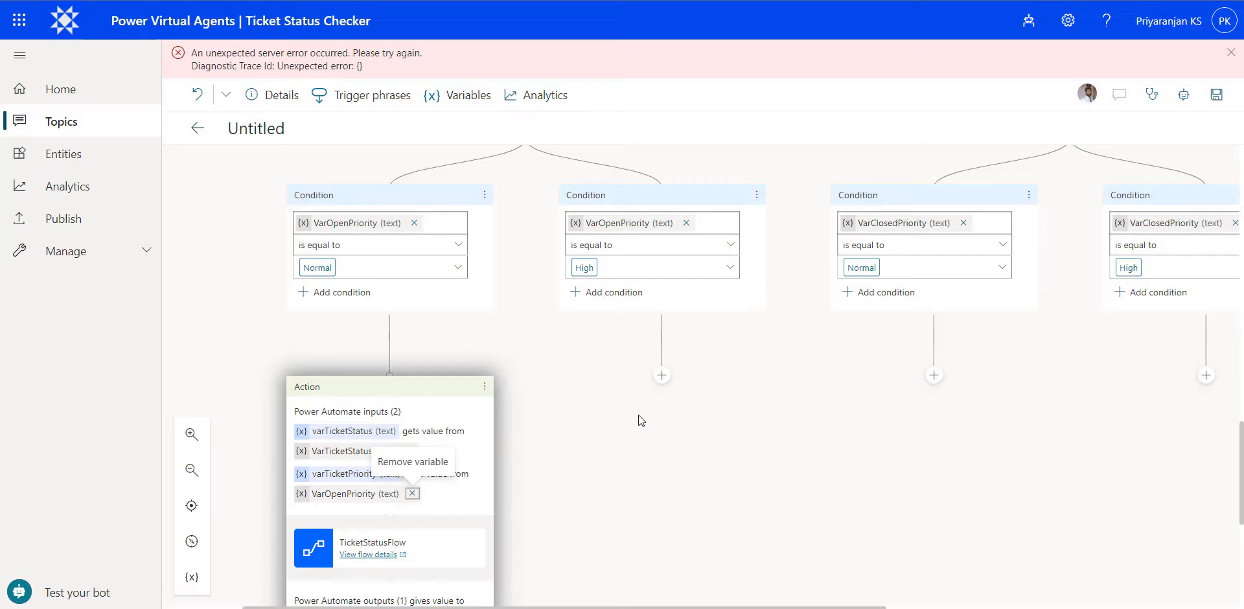
# - Call TicketStatusFlow under the VarOpenPriority High condition, passing VarTicketStatus as ticket status and VarOpenPriority as ticket priority
pyautogui.click(662, 375)
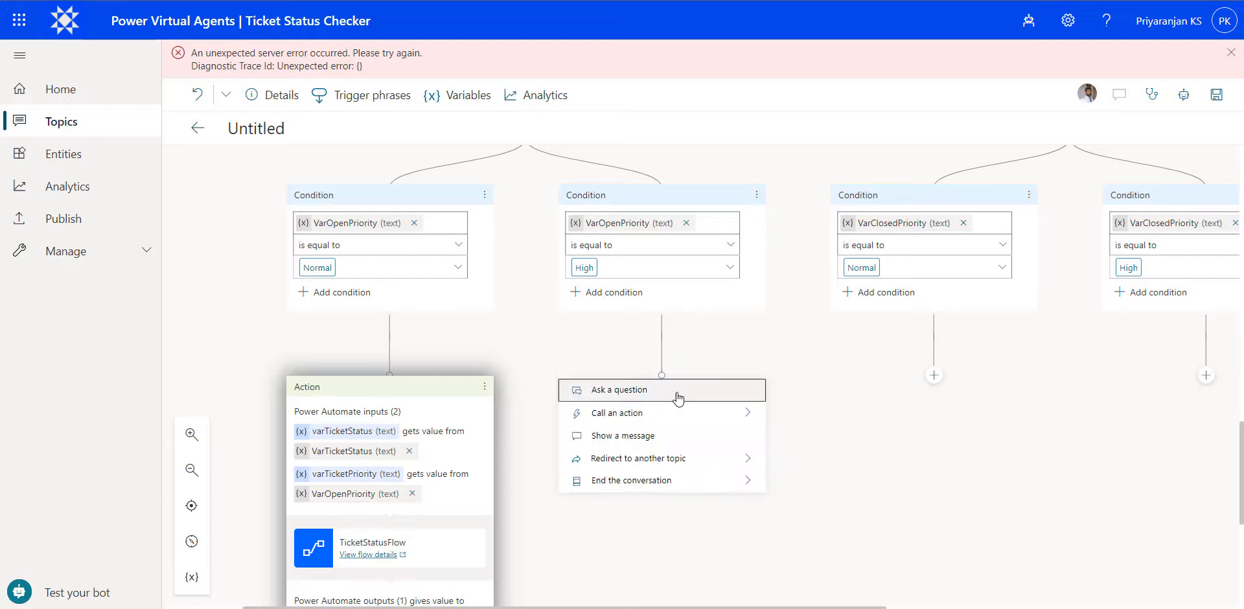
pyautogui.click(752, 413)
pyautogui.scroll(-5, 971, 471)
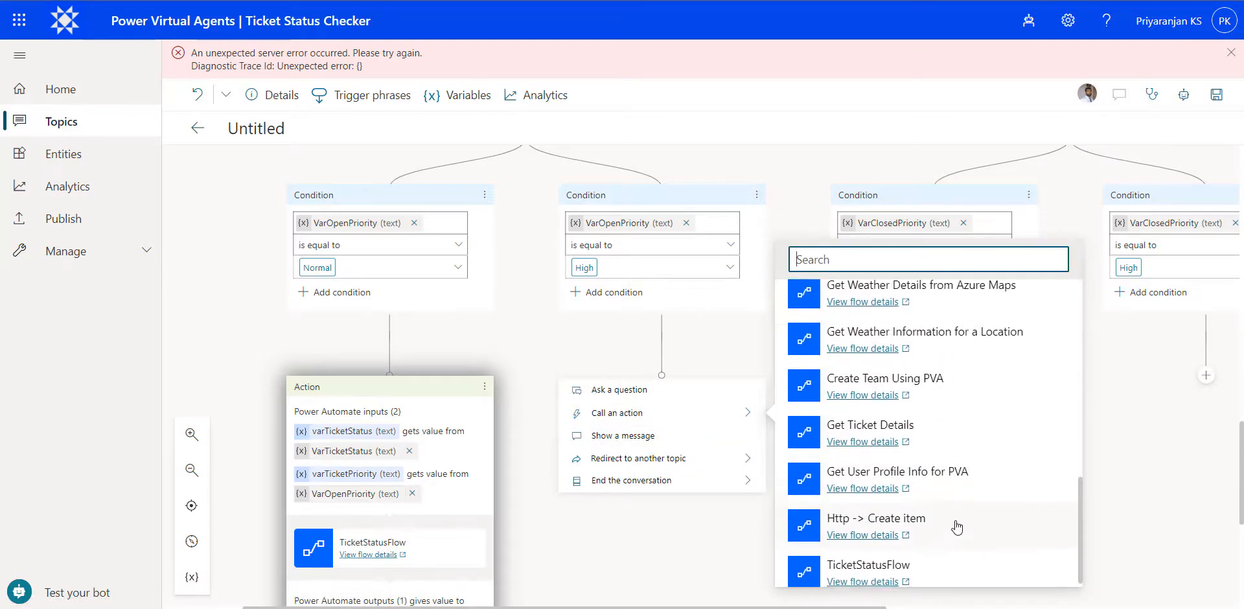
pyautogui.click(853, 557)
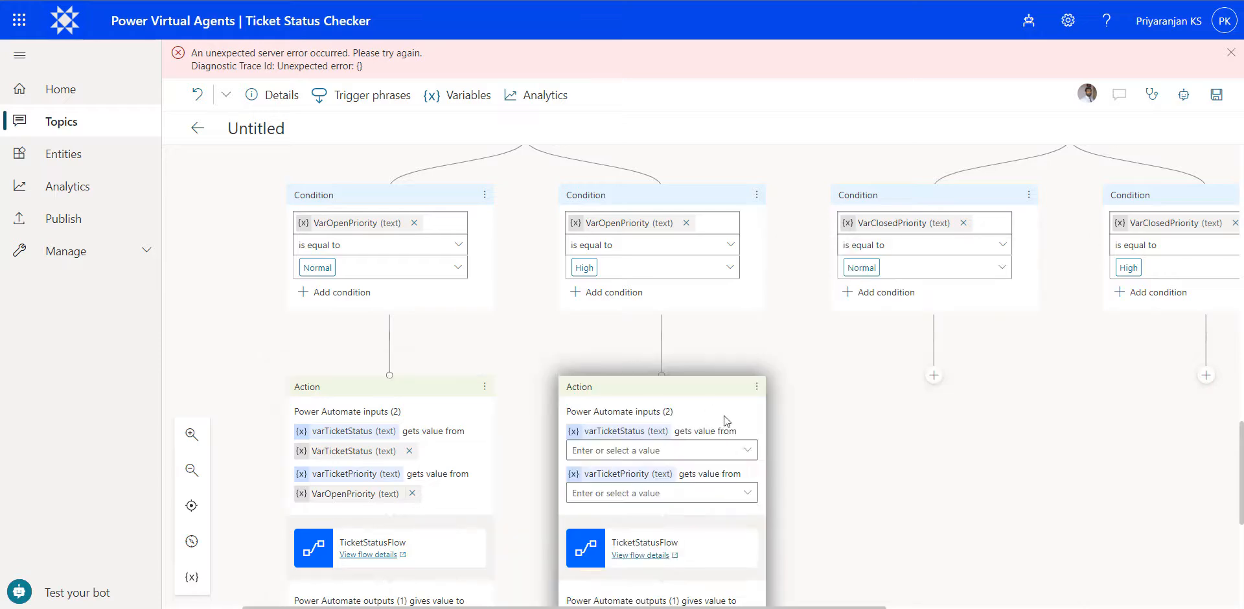
pyautogui.click(747, 450)
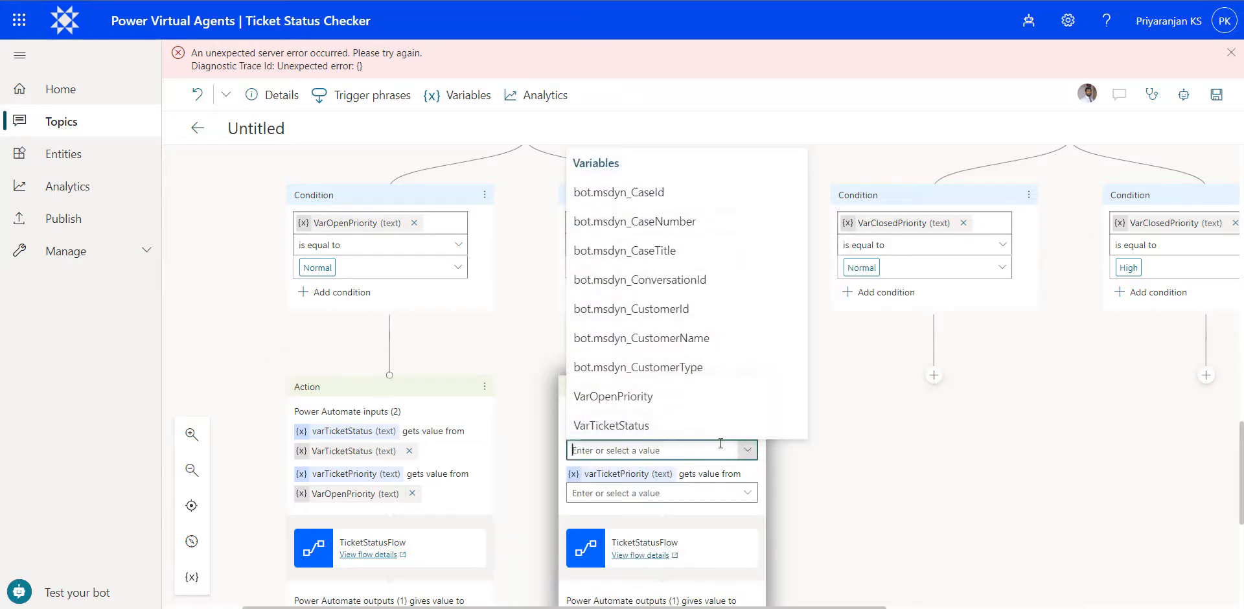
pyautogui.click(650, 426)
pyautogui.click(747, 493)
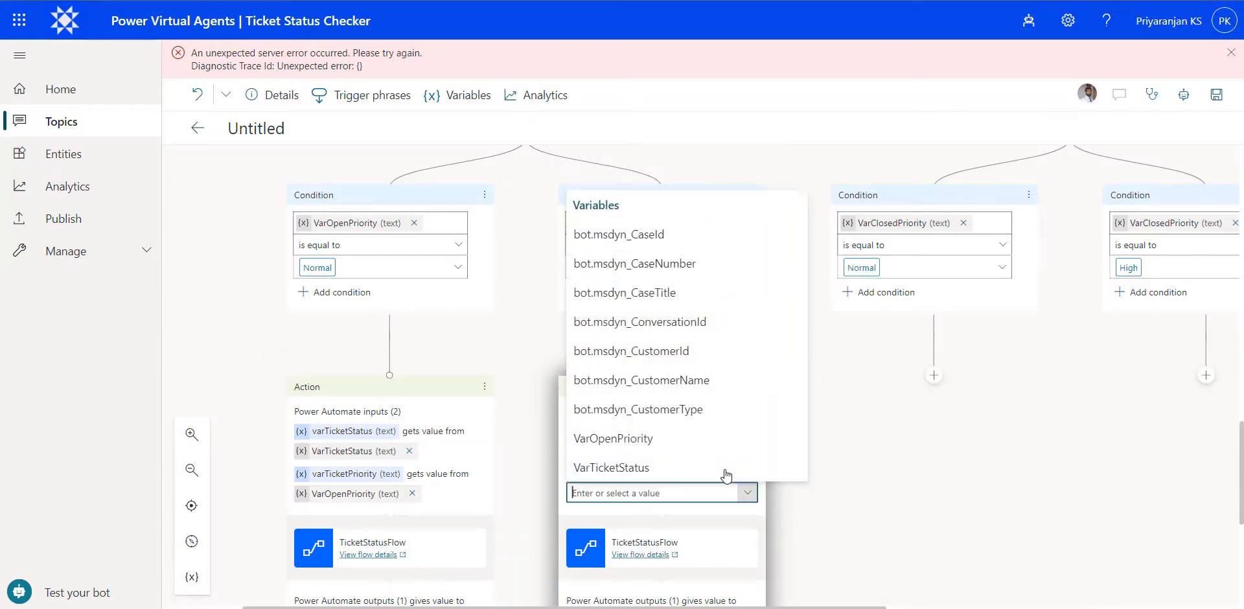
pyautogui.click(684, 439)
# - Call TicketStatusFlow under the VarClosedPriority Normal condition, passing VarTicketStatus as ticket status and VarClosedPriority as ticket priority
pyautogui.click(934, 375)
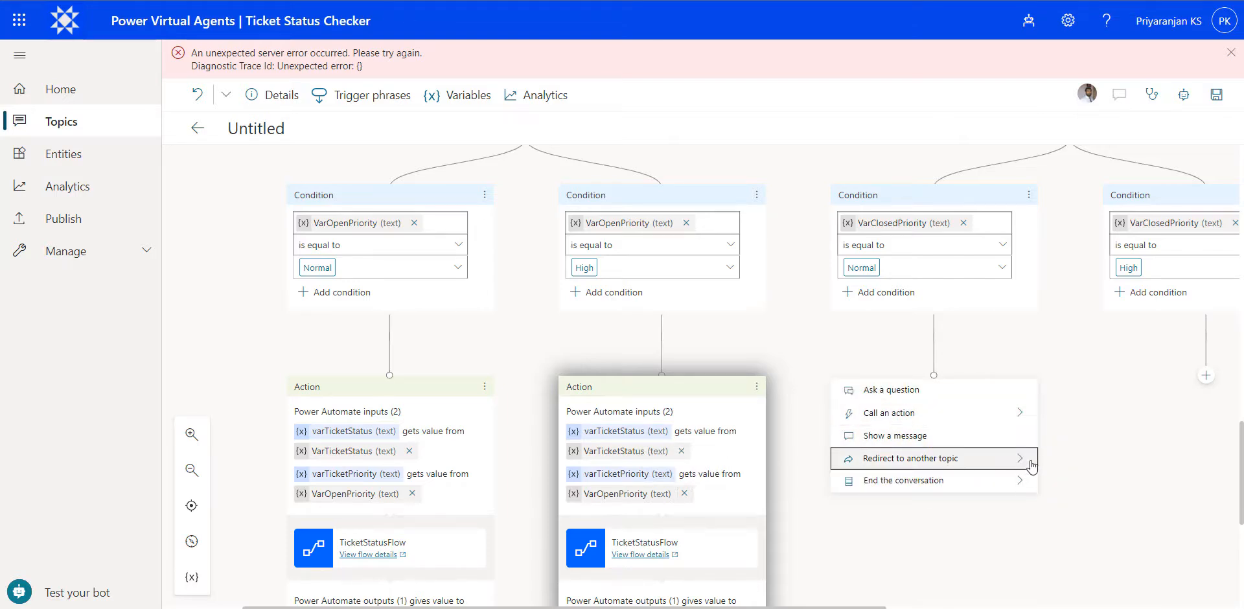
pyautogui.click(927, 412)
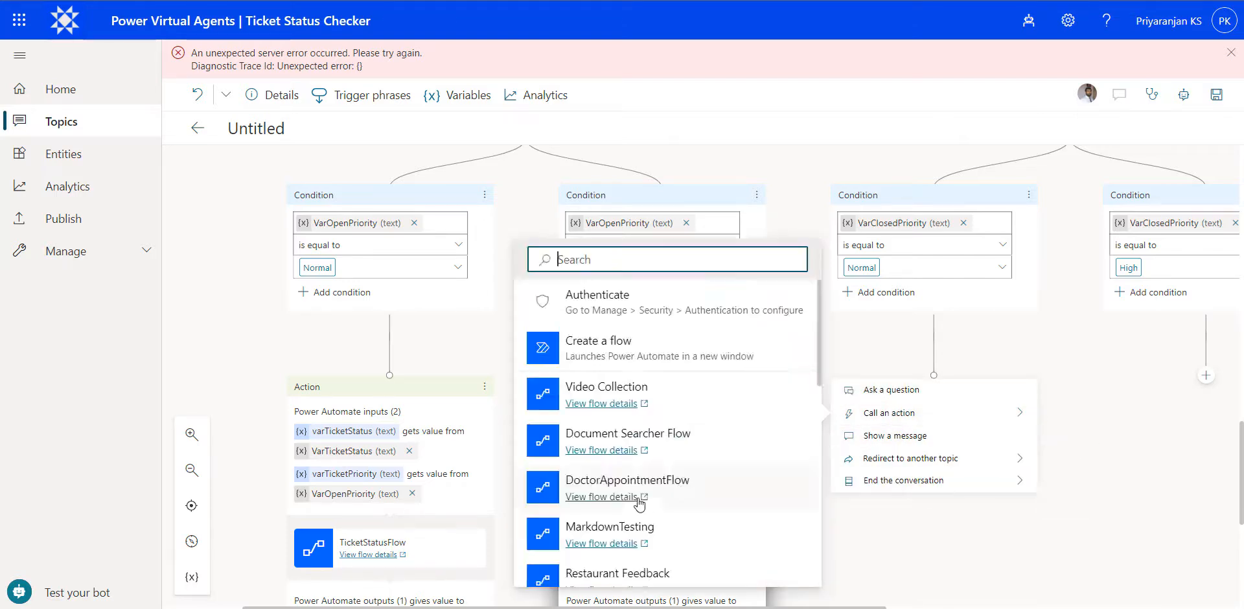
pyautogui.scroll(-10, 640, 502)
pyautogui.click(642, 541)
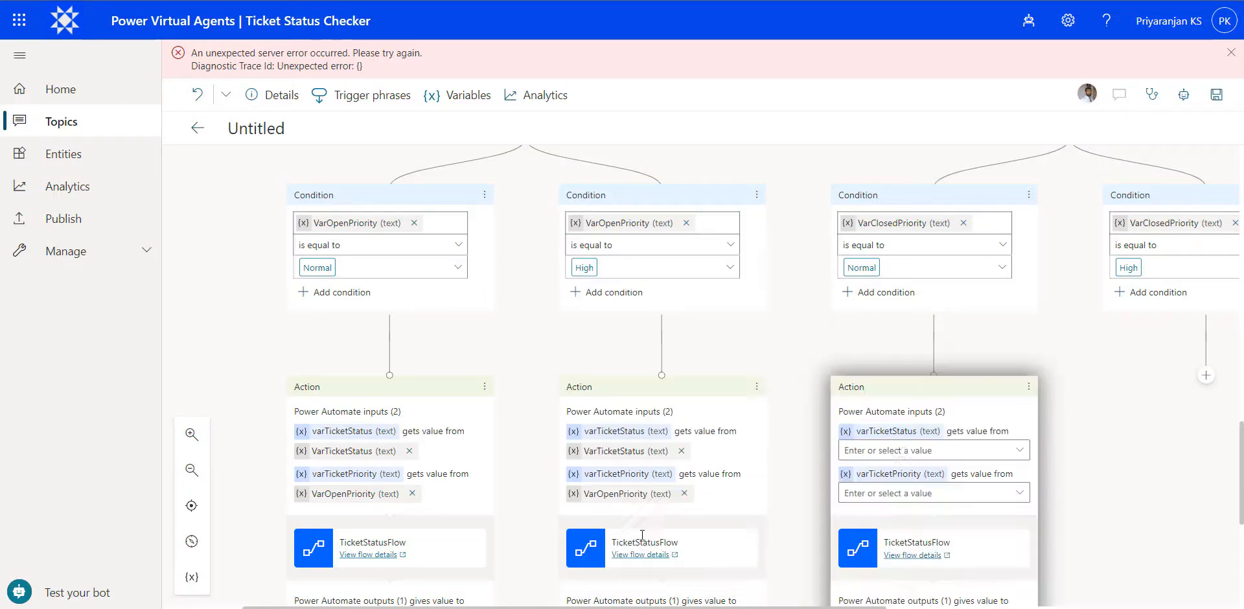
pyautogui.click(1019, 450)
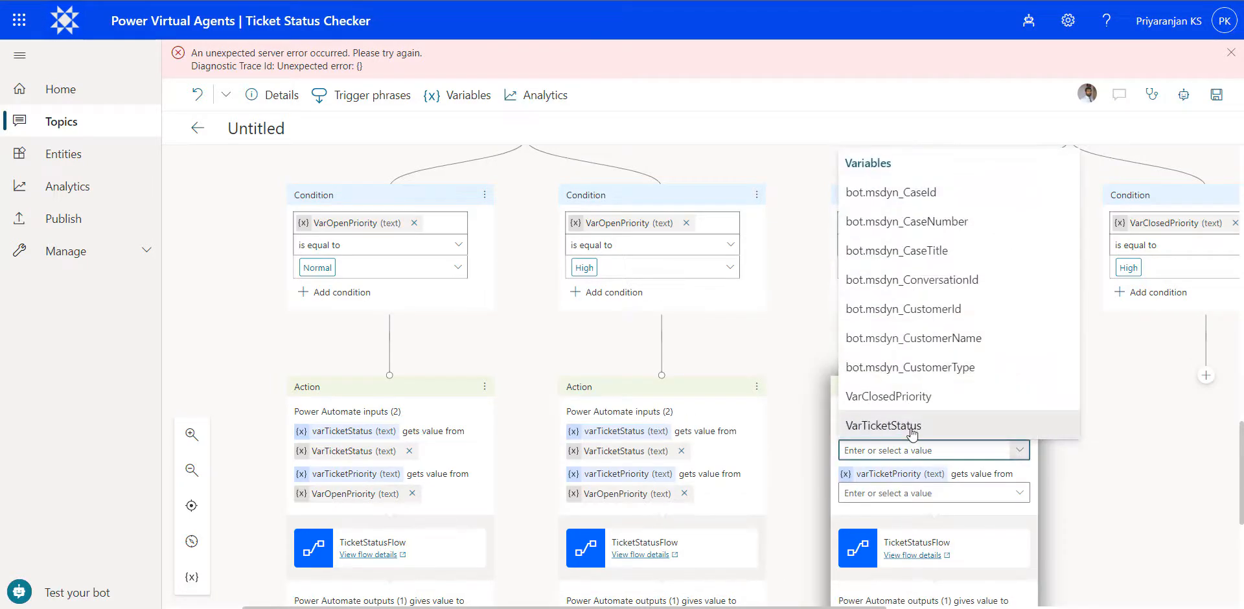
pyautogui.click(883, 422)
pyautogui.click(1020, 493)
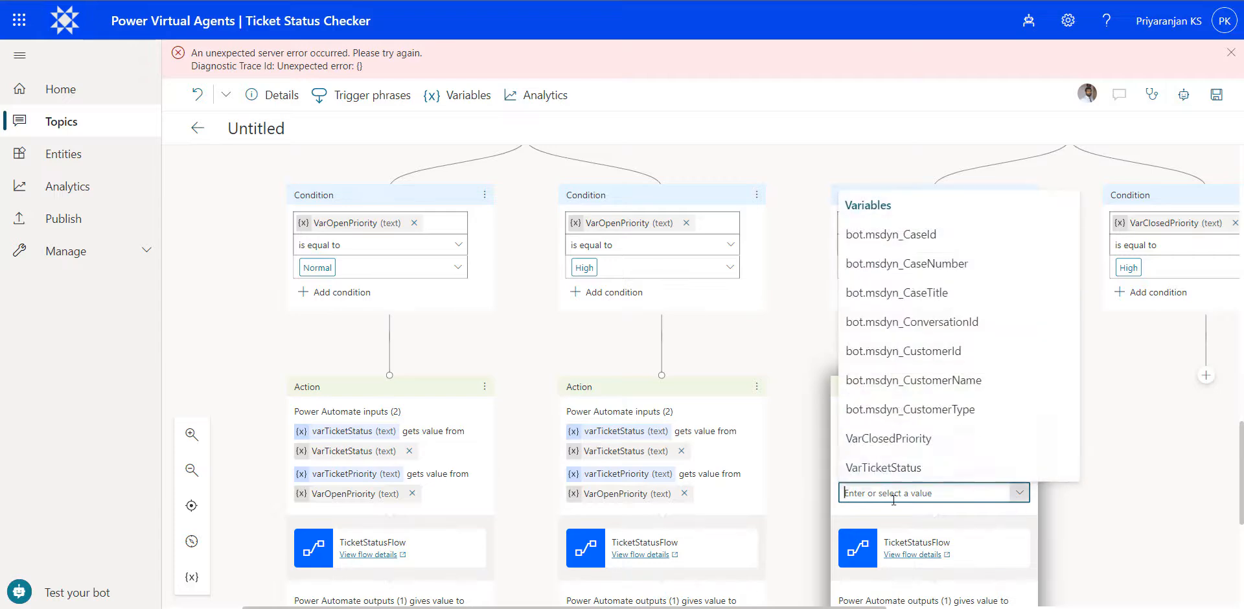
pyautogui.click(905, 447)
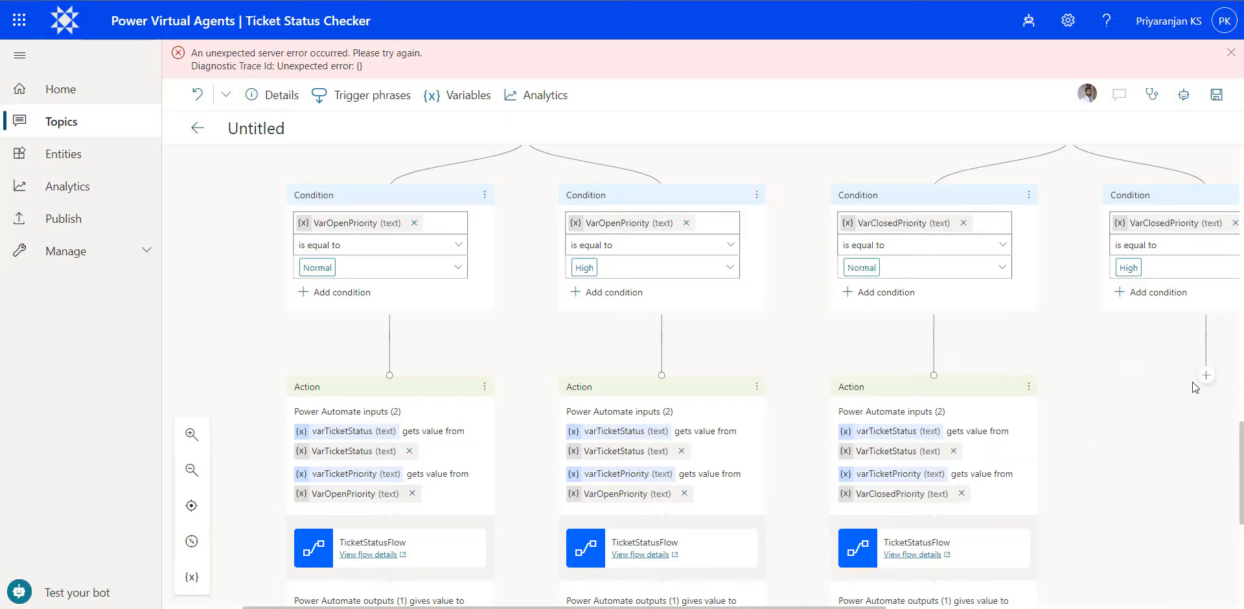
# - Call TicketStatusFlow under the VarClosedPriority High condition, passing VarTicketStatus as ticket status and VarClosedPriority as ticket priority
pyautogui.click(1204, 378)
pyautogui.click(1161, 413)
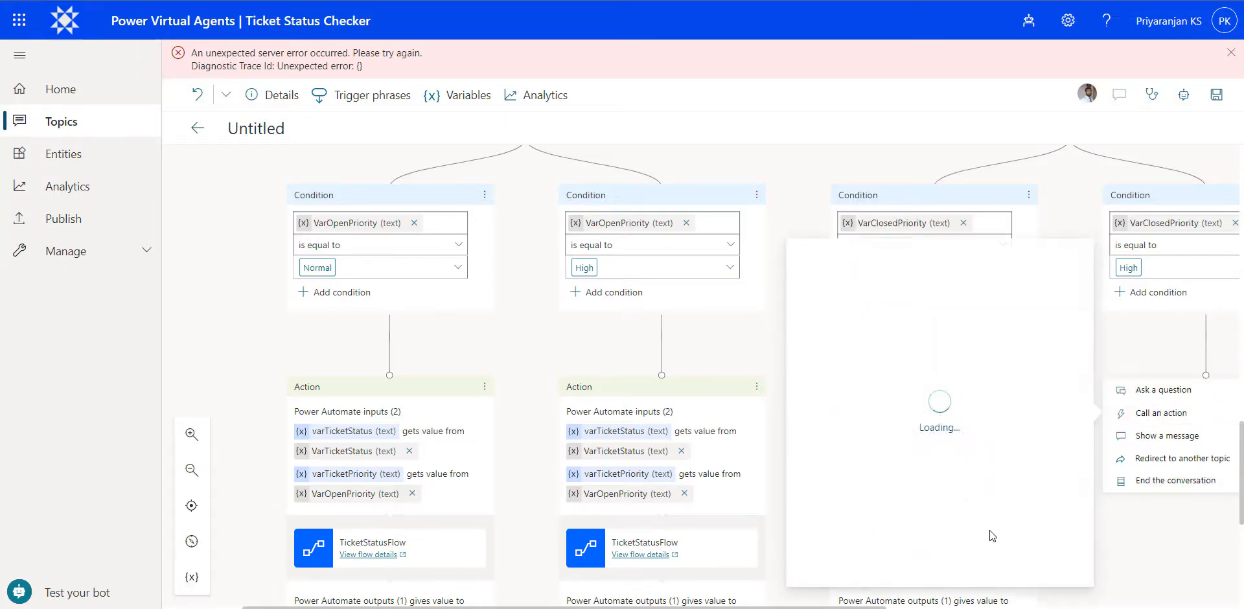
pyautogui.scroll(-3, 946, 518)
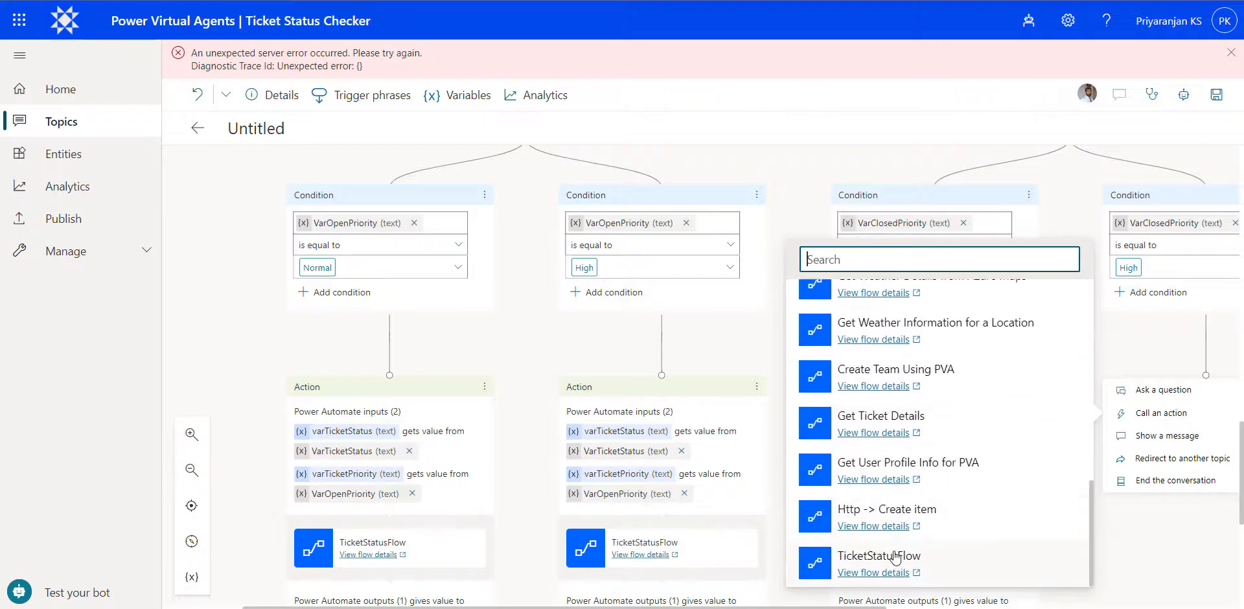
pyautogui.click(953, 556)
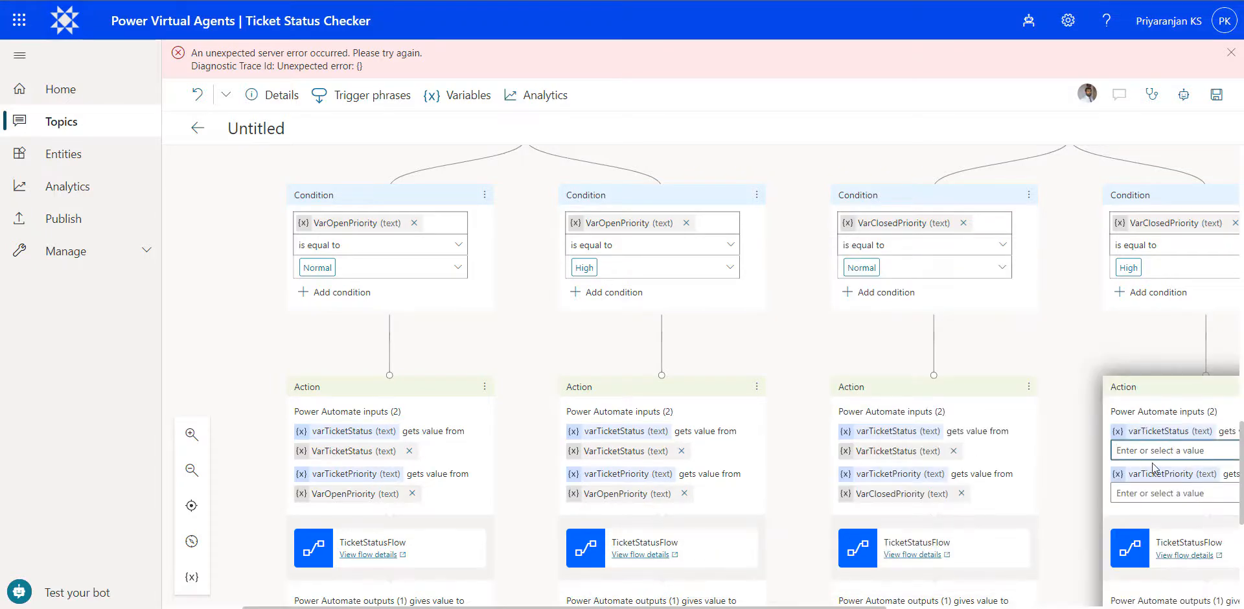
pyautogui.click(1117, 392)
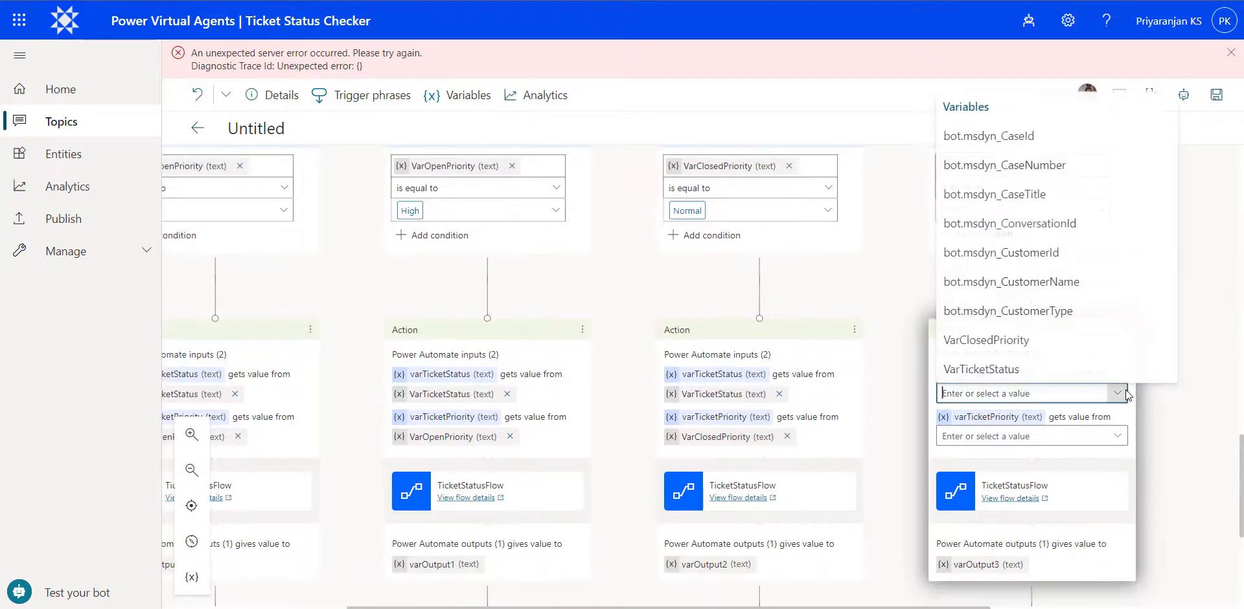
pyautogui.click(1057, 375)
pyautogui.click(1117, 436)
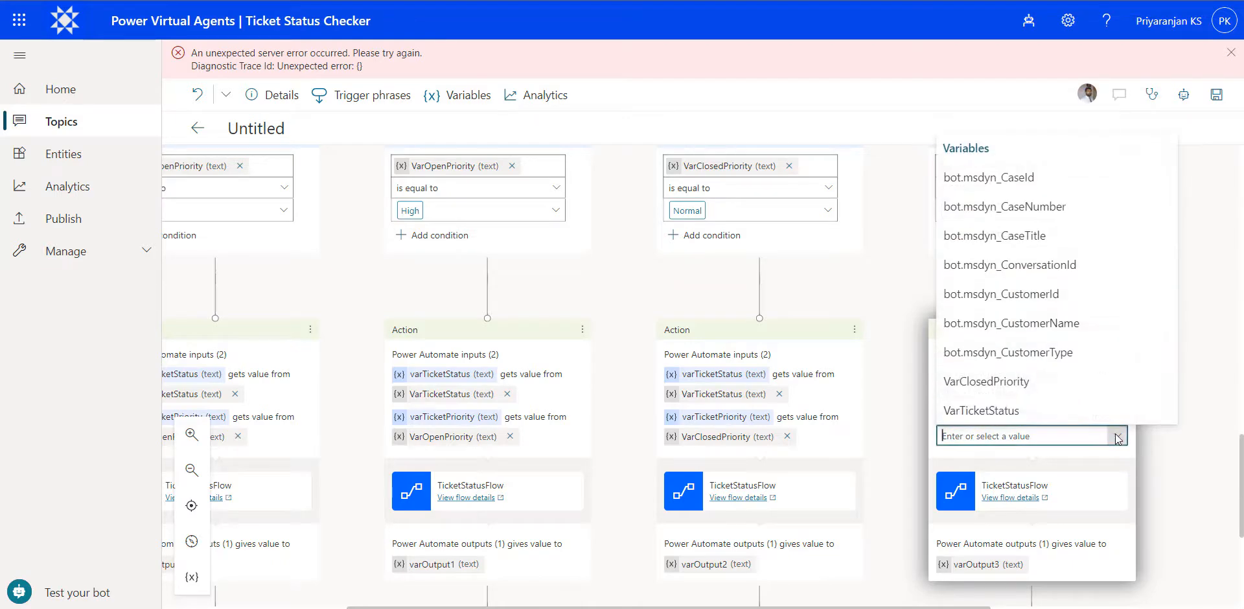
pyautogui.click(1010, 383)
# - Add a message after the open Normal branch's flow action and insert the varOutput variable in it
pyautogui.scroll(-3, 1102, 428)
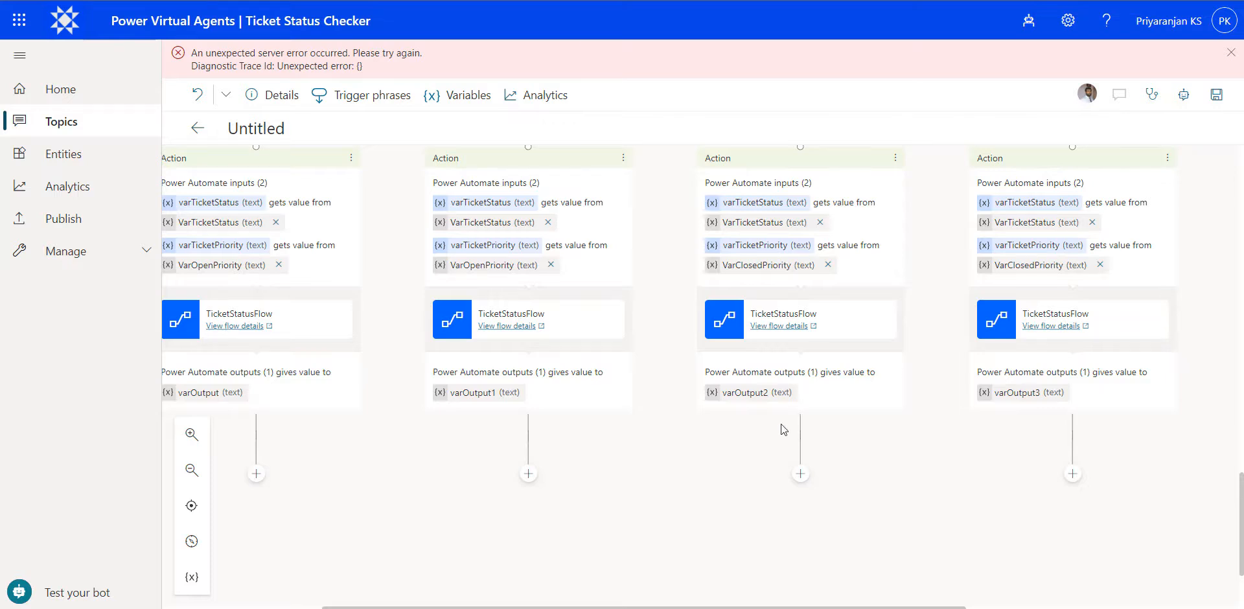
pyautogui.scroll(-1, 630, 467)
pyautogui.hscroll(-3, 630, 467)
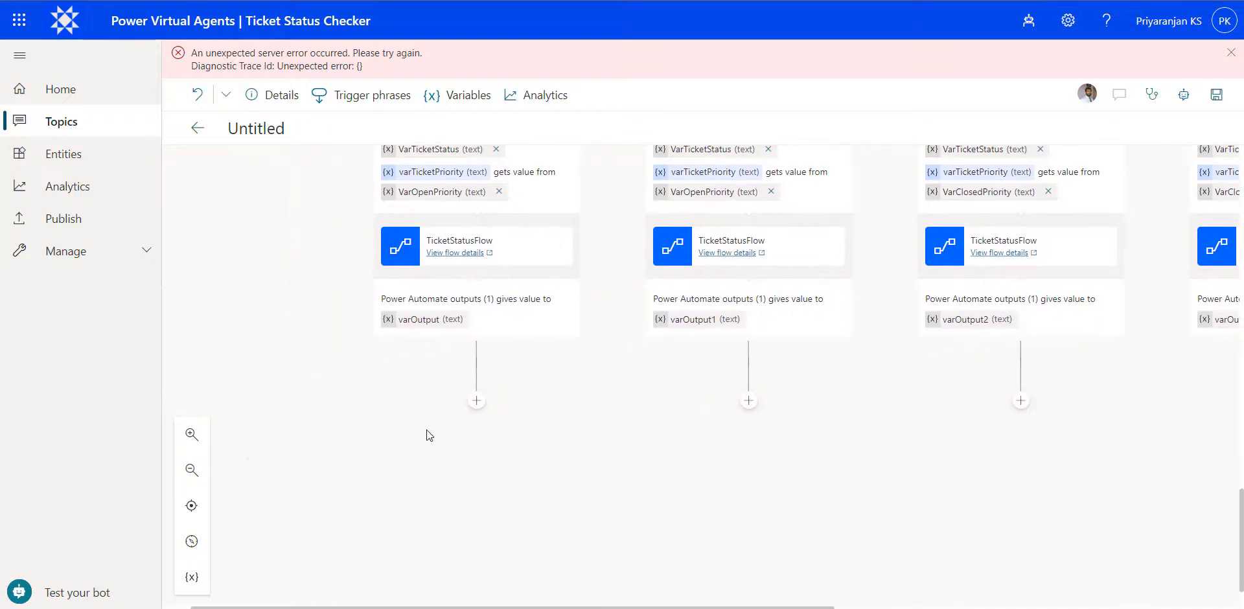
pyautogui.click(476, 401)
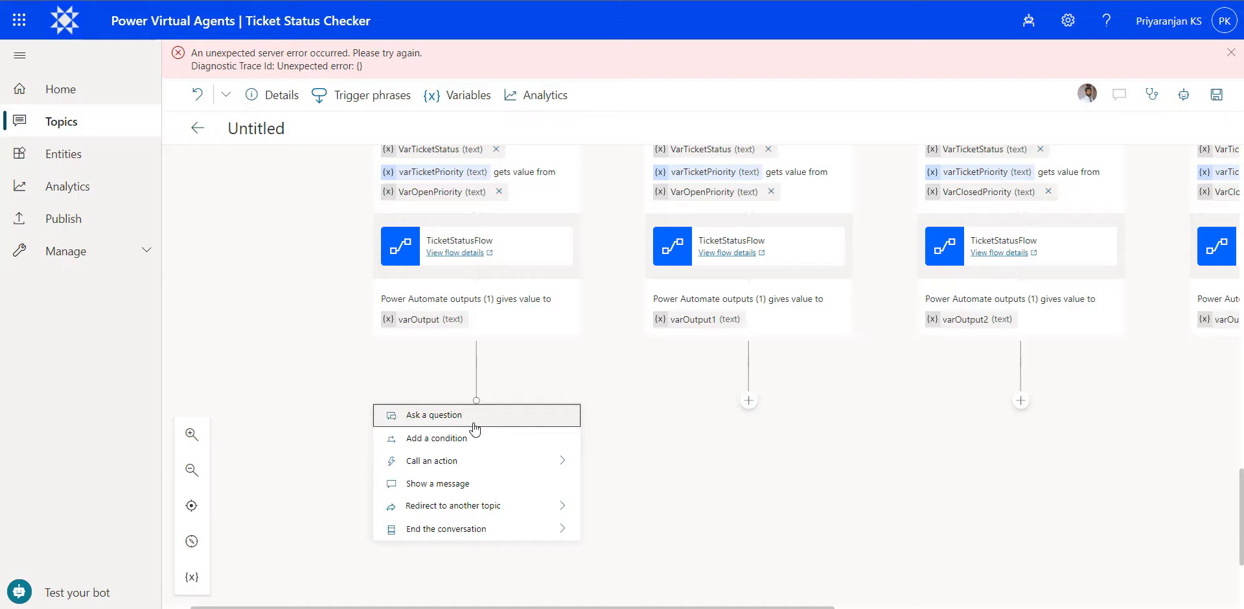
pyautogui.click(506, 488)
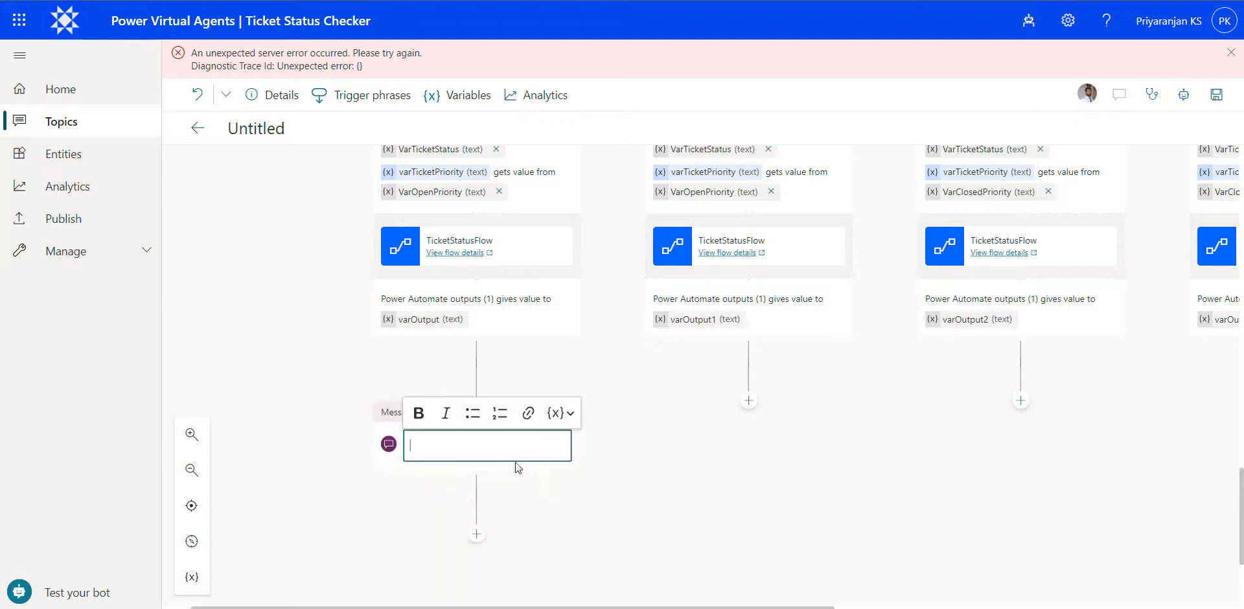
pyautogui.click(567, 415)
pyautogui.click(591, 369)
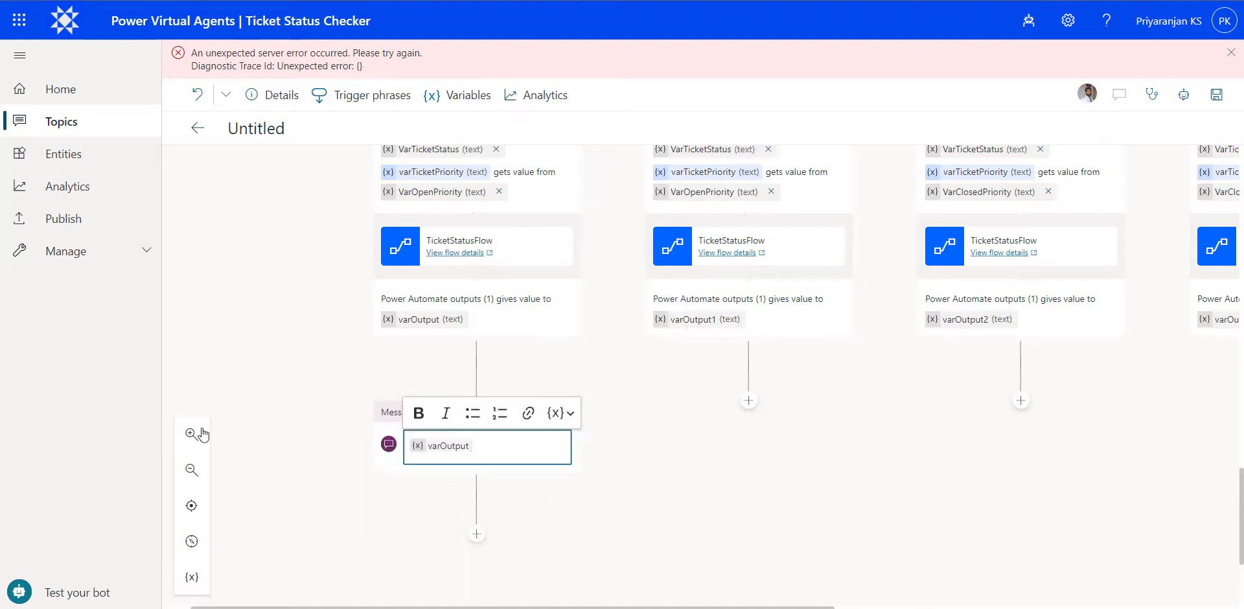
# - Paste "The Open Tickets in the Normal Category are :" before varOutput in the open Normal message
pyautogui.click(545, 438)
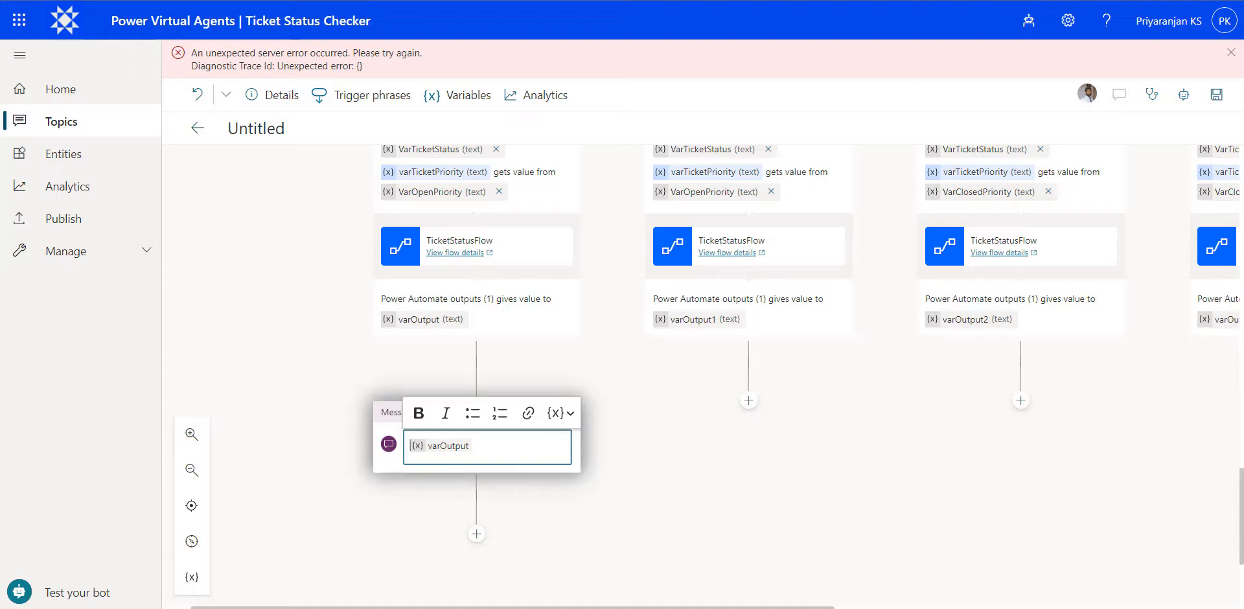
pyautogui.press('Escape')
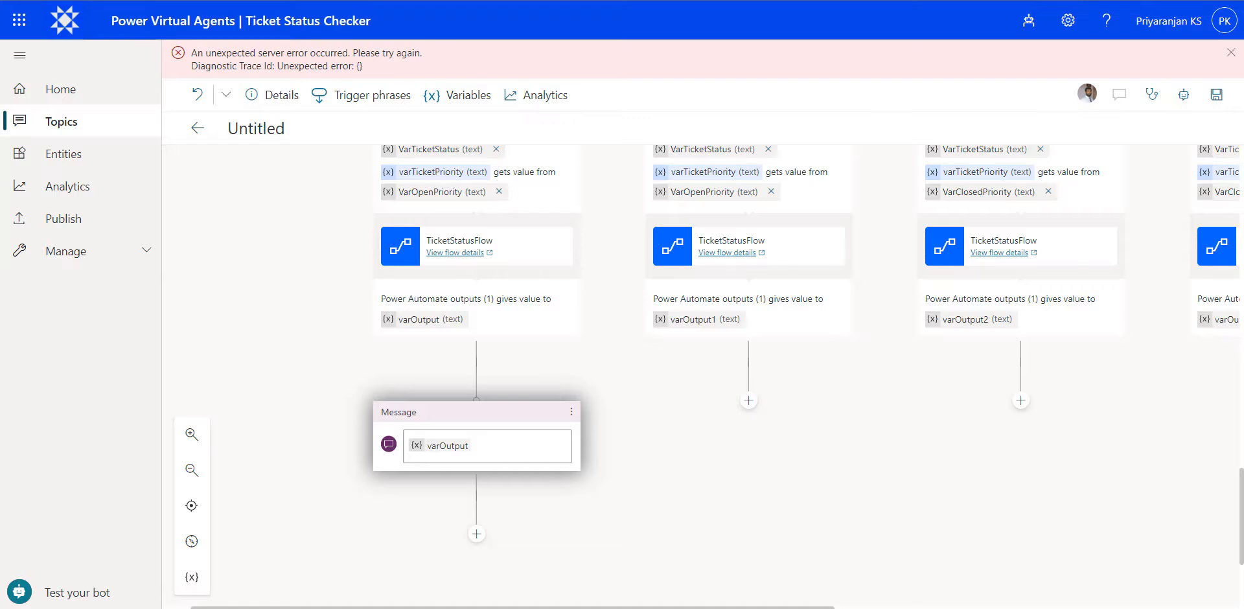
pyautogui.click(409, 443)
pyautogui.write('The Open Tickets in the Normal Category are :')
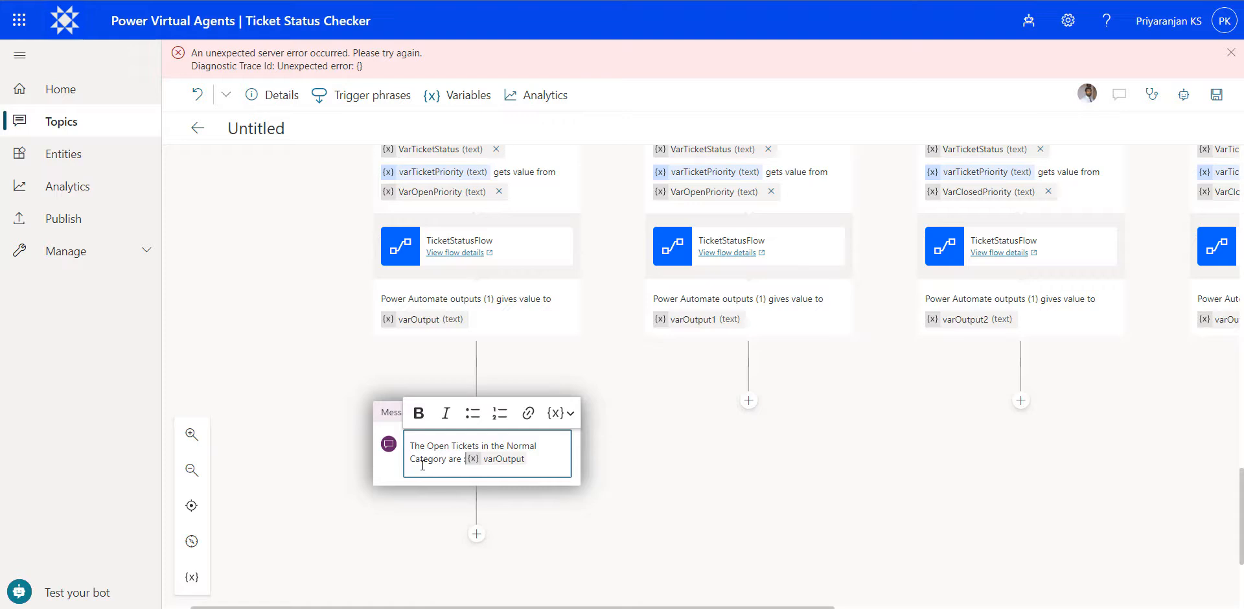
# - Add a message after the open High branch's flow action reading "The Open Tickets in the High Category are :" followed by varOutput1
pyautogui.click(750, 402)
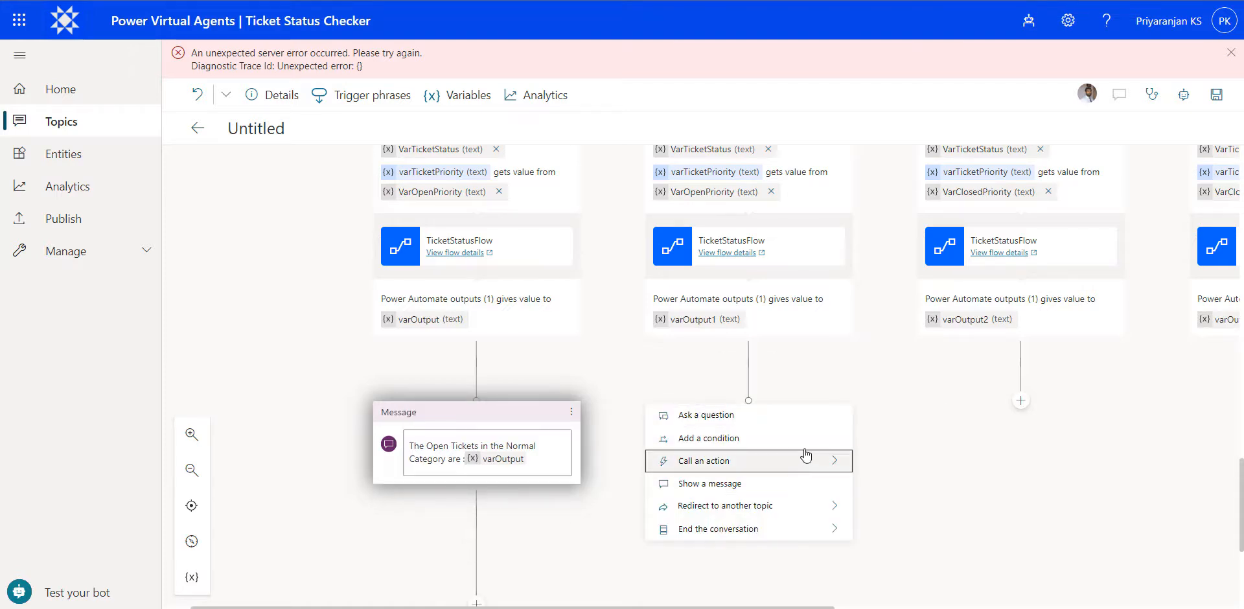
pyautogui.click(808, 487)
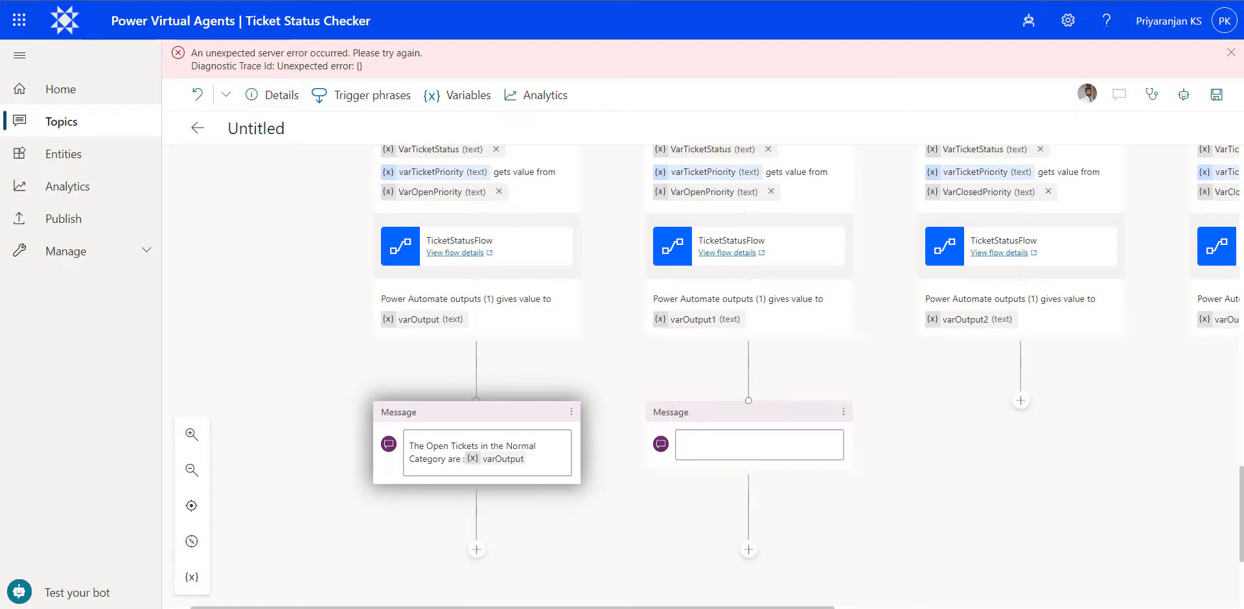
pyautogui.click(764, 449)
pyautogui.write('The Open Tickets in the High Category are :')
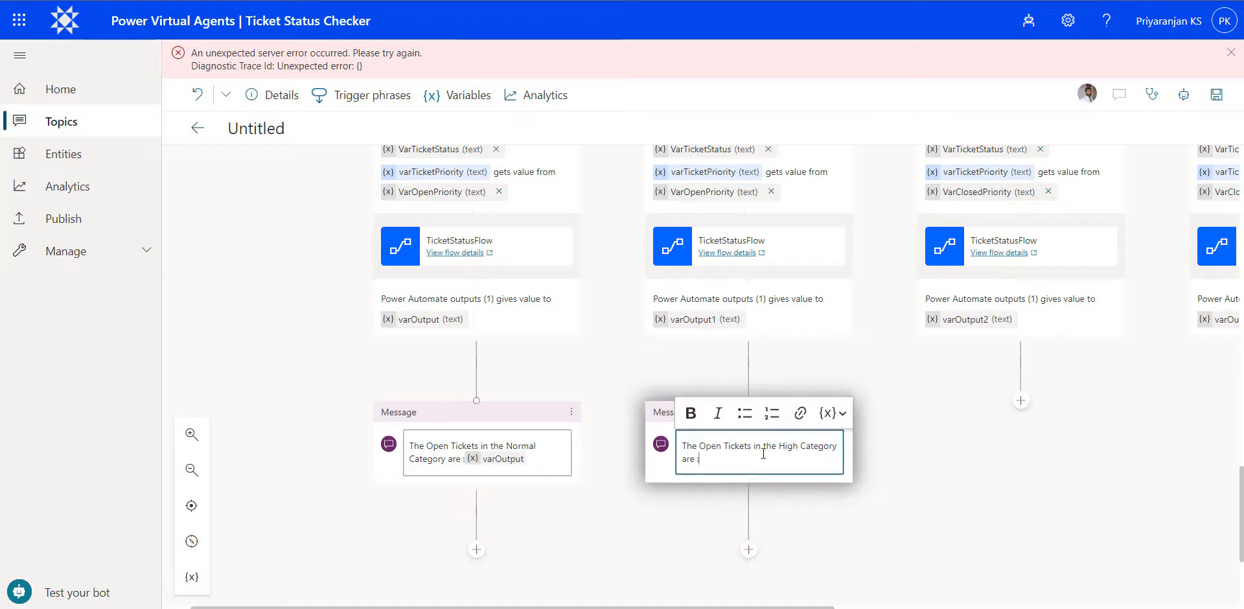
pyautogui.click(840, 415)
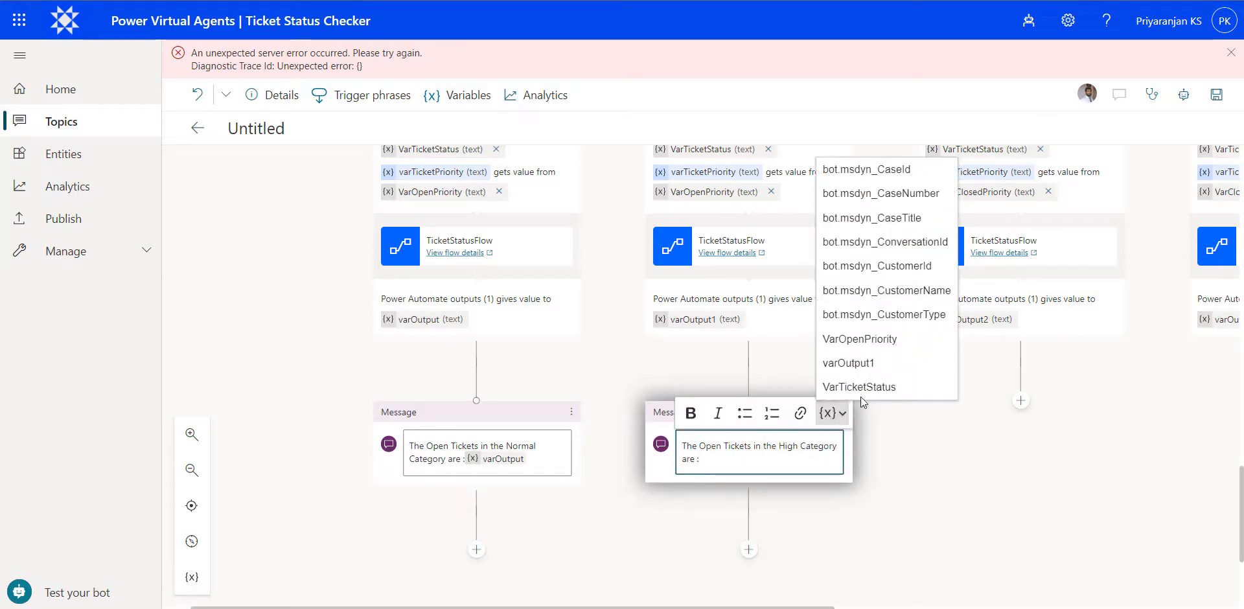
pyautogui.click(879, 367)
# - Add a message after the closed Normal branch's flow action reading "The Closed Tickets in the Normal Category are :" followed by varOutput2
pyautogui.click(1021, 401)
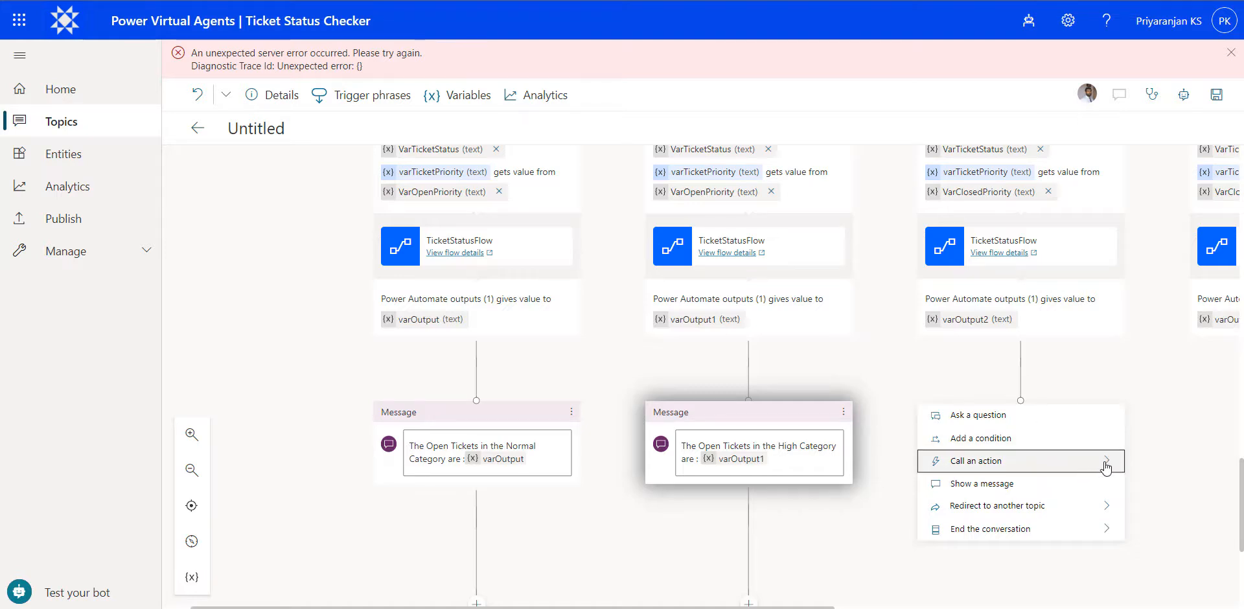
pyautogui.click(1060, 485)
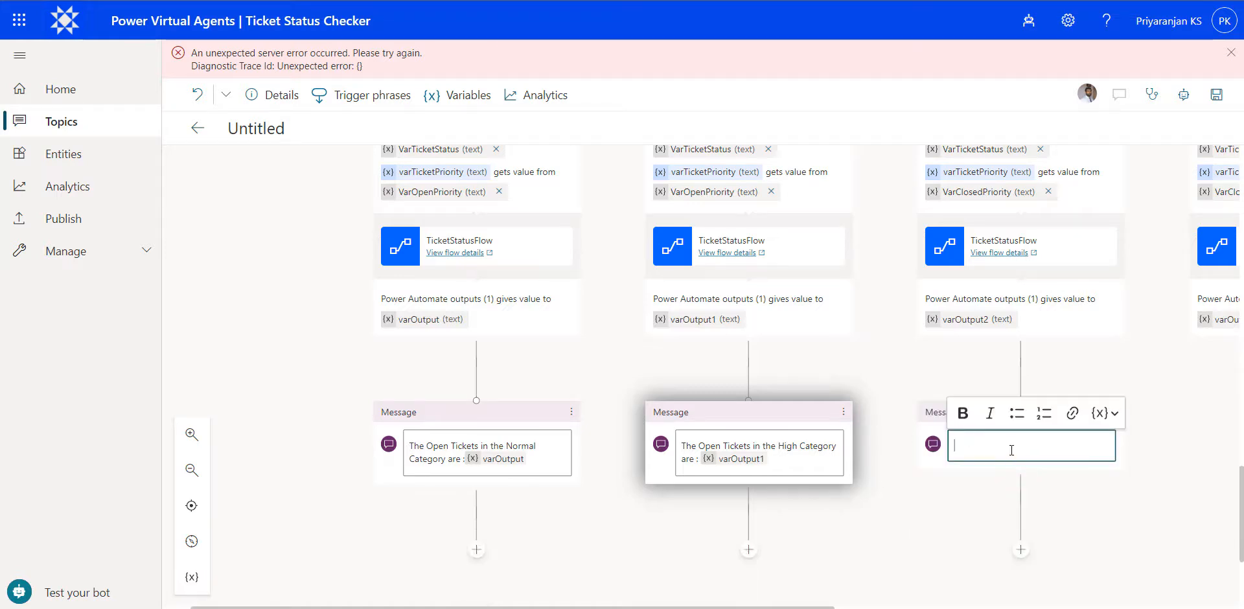
pyautogui.write('The Closed Tickets in the Normal Category are :')
pyautogui.click(1101, 413)
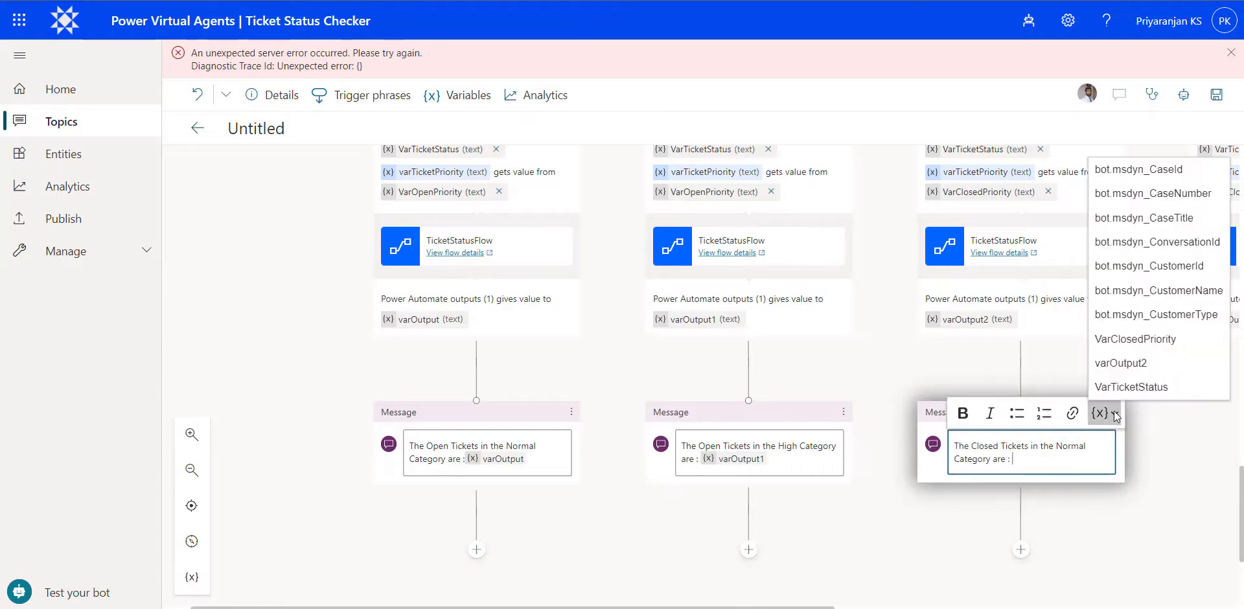
pyautogui.click(1155, 364)
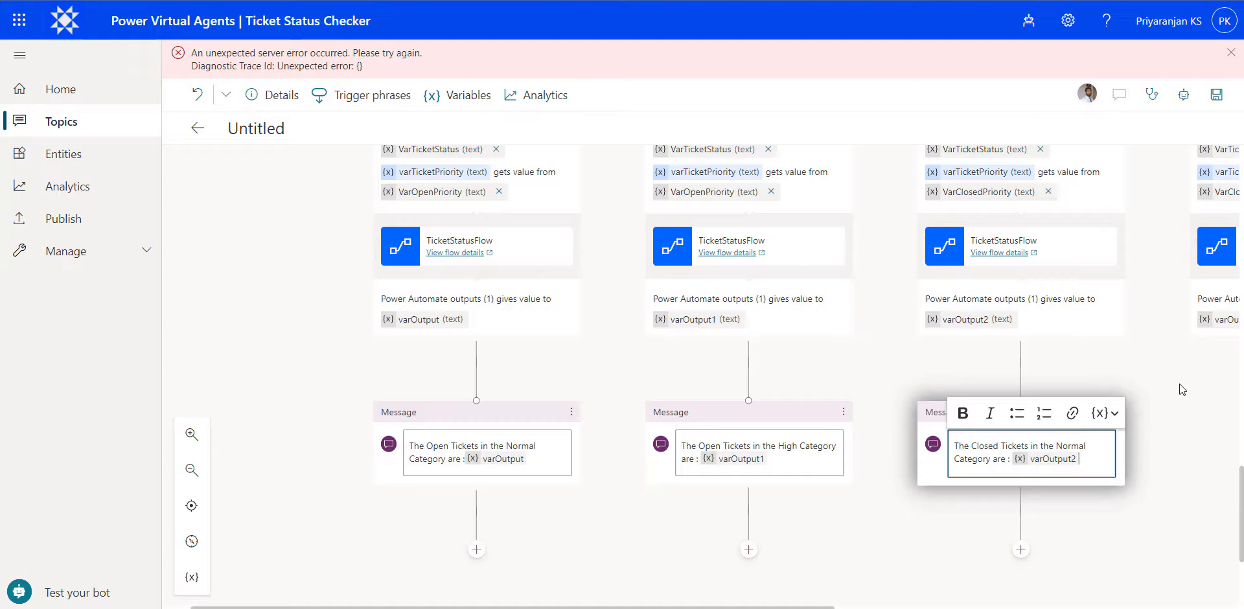
# - Add a message after the closed High branch's flow action reading "The Closed Tickets in the High Category are :" followed by varOutput3
pyautogui.moveTo(1180, 384); pyautogui.dragTo(923, 380)
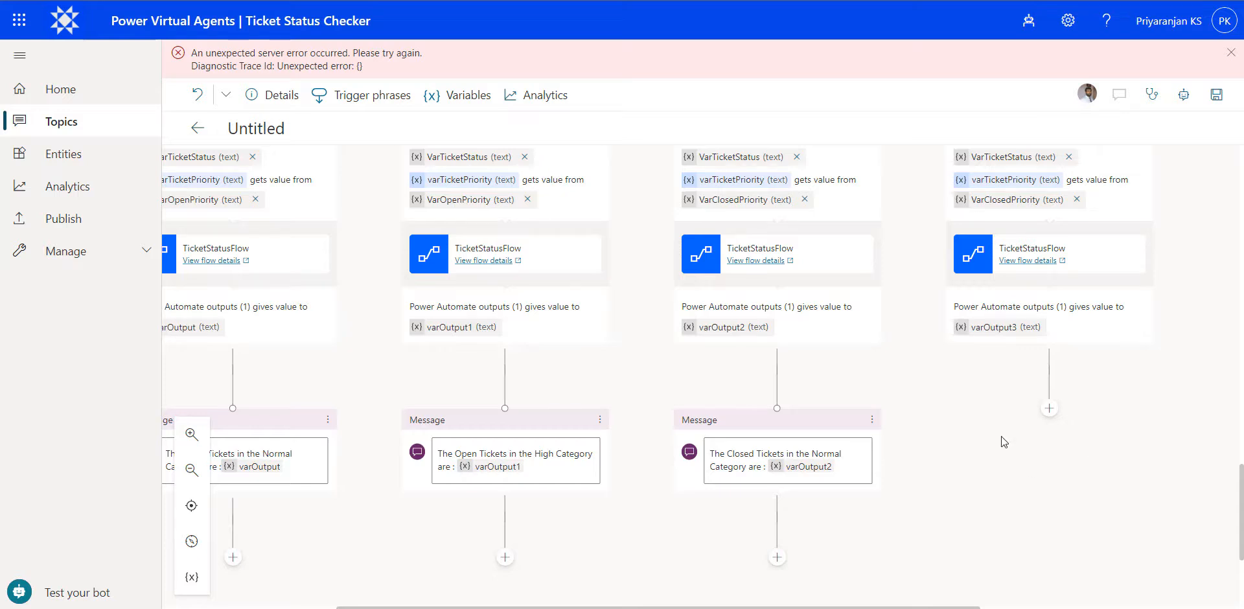
pyautogui.click(1049, 408)
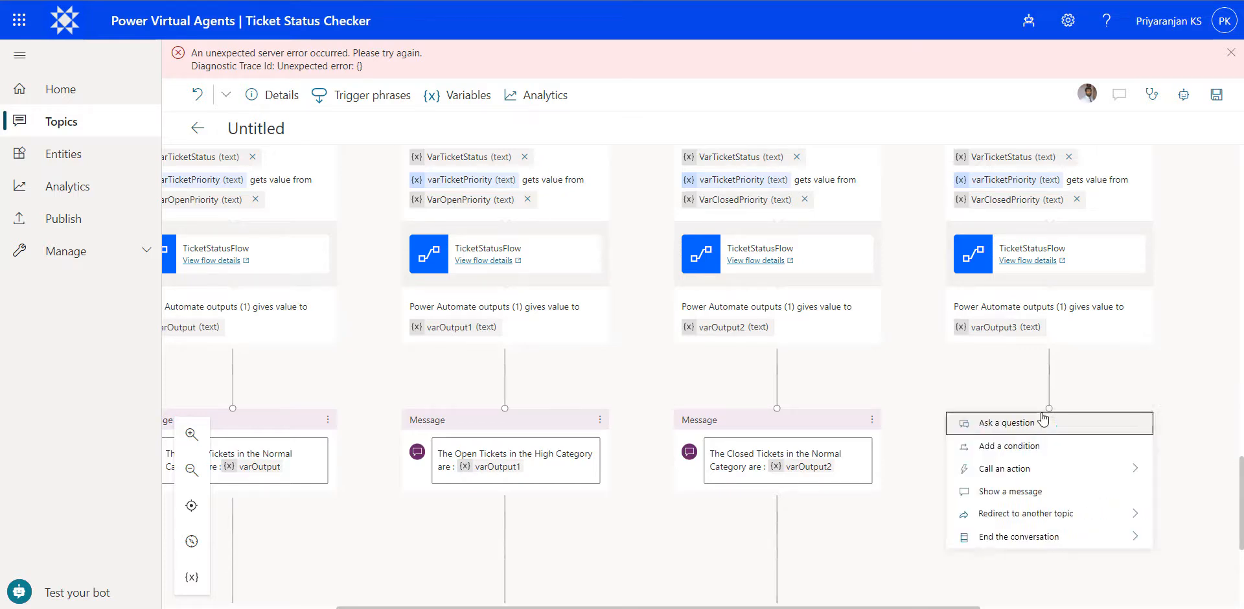
pyautogui.click(1030, 495)
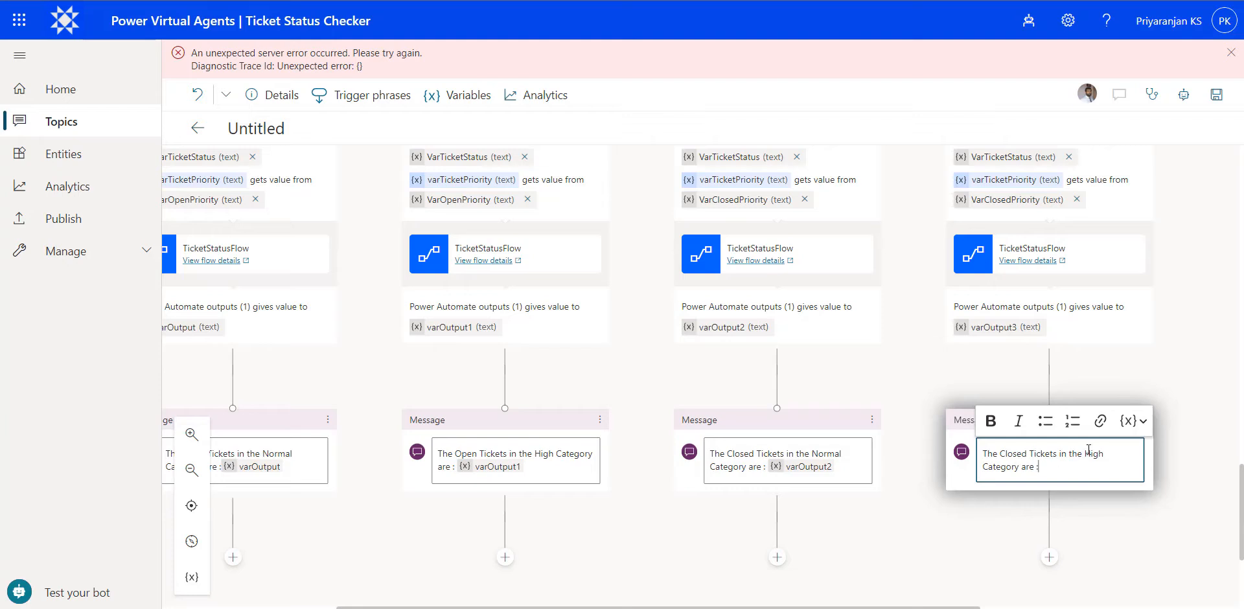
pyautogui.click(1133, 422)
pyautogui.click(1051, 372)
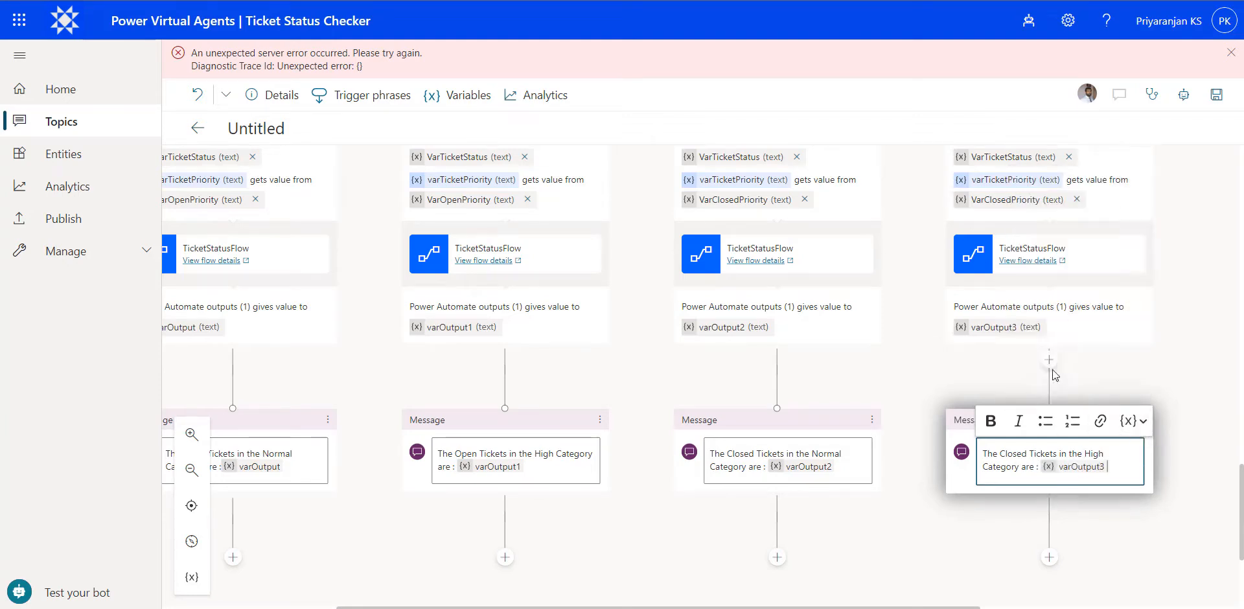
pyautogui.click(950, 550)
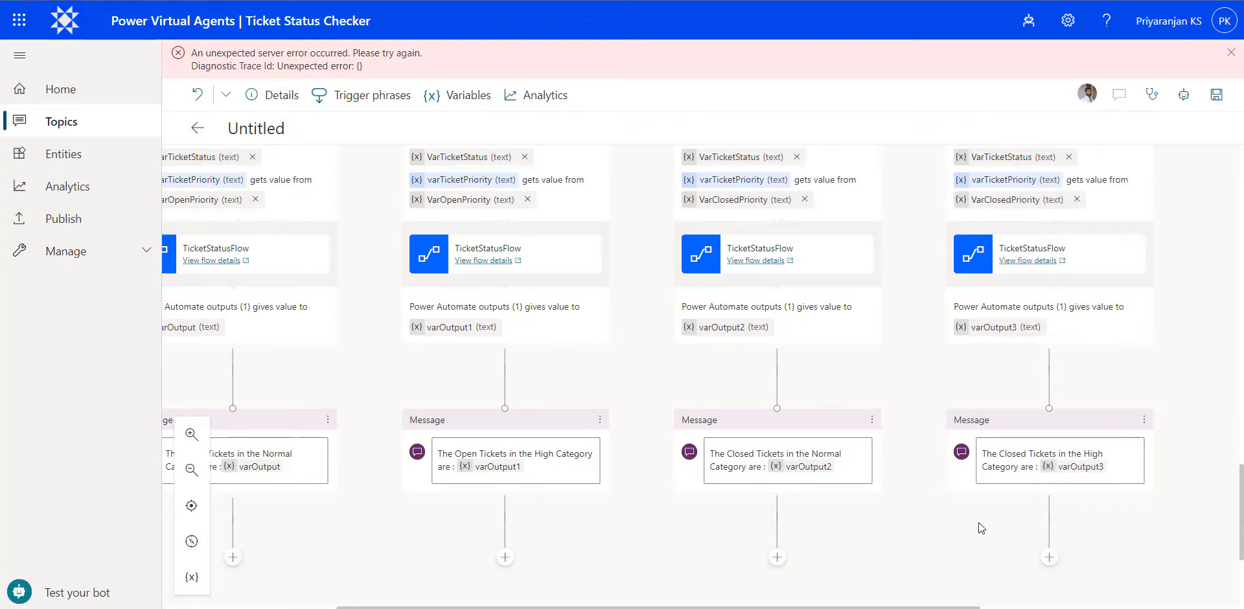
# - Save the topic and open the bot's test chat
pyautogui.click(1211, 111)
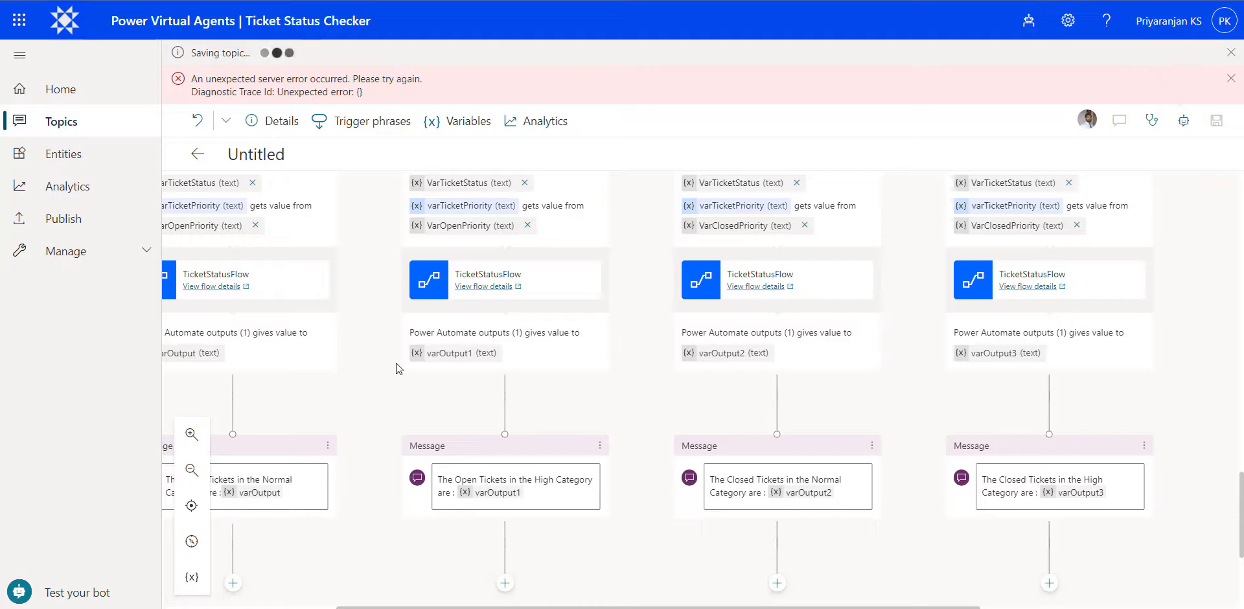
pyautogui.click(52, 595)
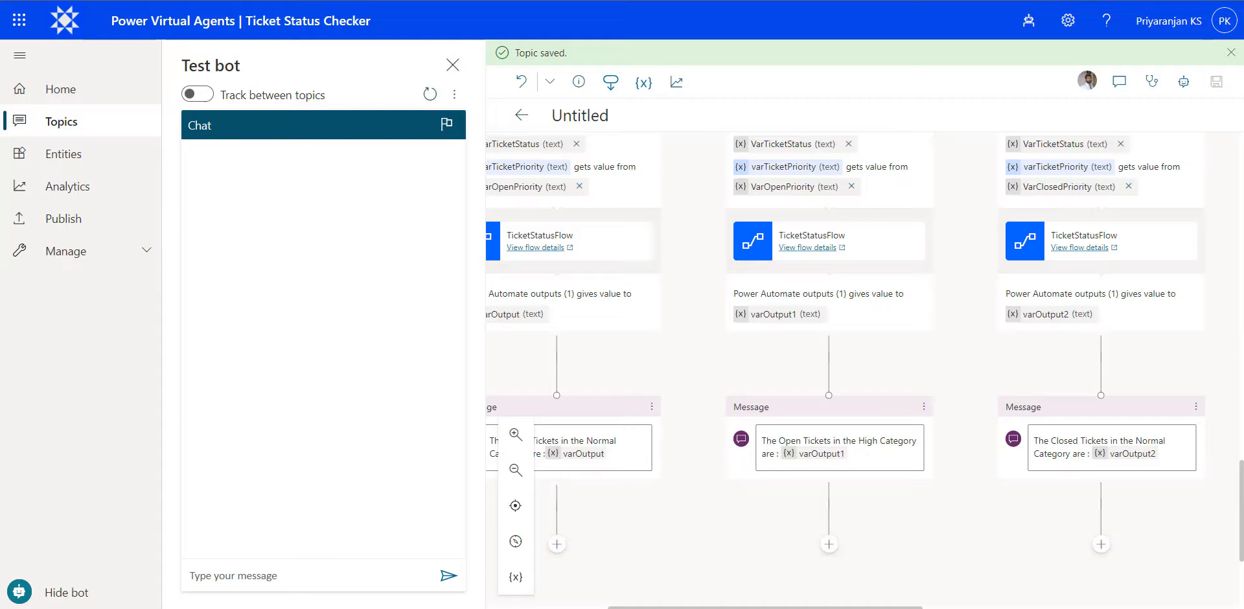
# - Test the bot with the message "Ticket Information", choosing Open as the ticket status and High as the priority
pyautogui.click(307, 576)
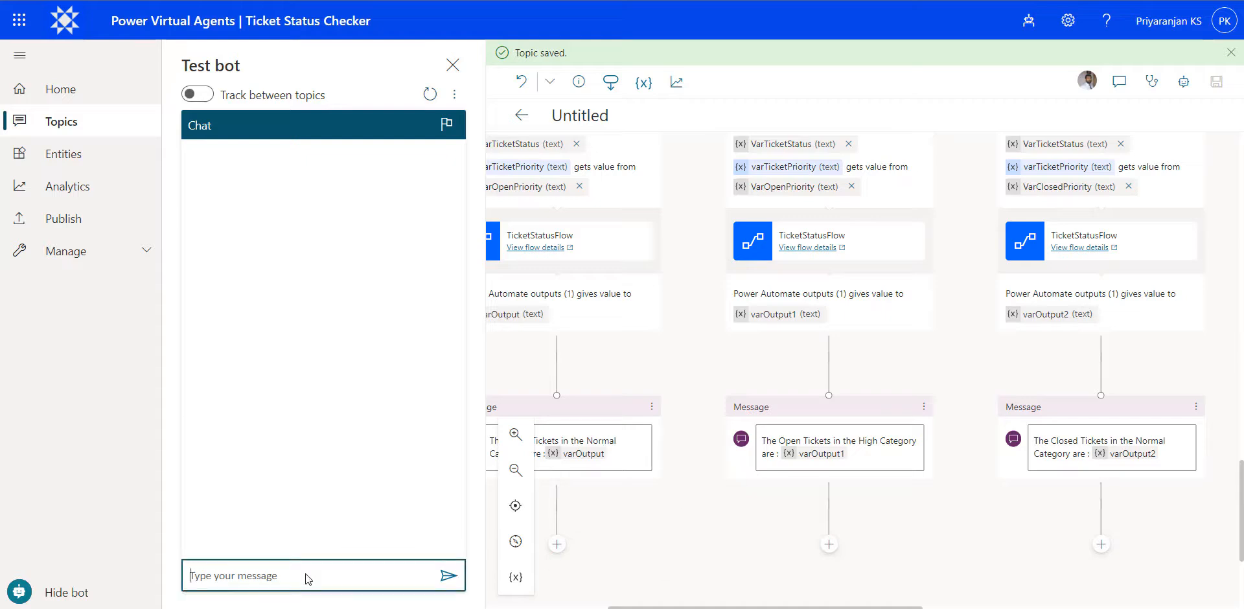
pyautogui.write('Ticket Informat')
pyautogui.press('BackSpace')
pyautogui.write('rt')
pyautogui.press('BackSpace')
pyautogui.press('BackSpace')
pyautogui.write('ation')
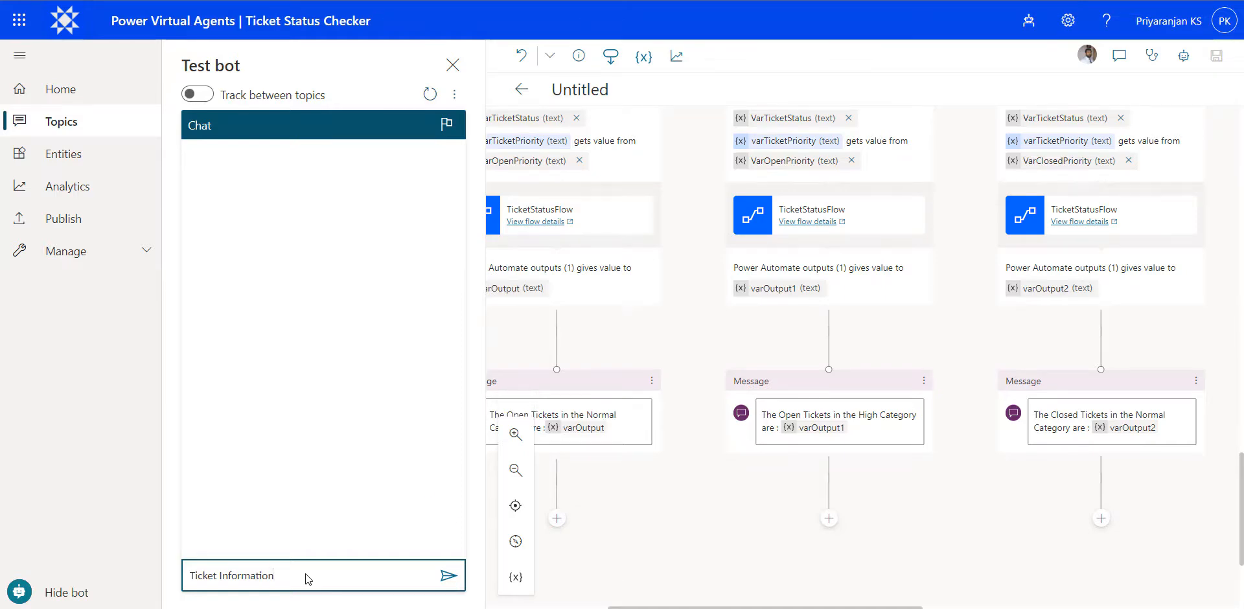
pyautogui.press('Return')
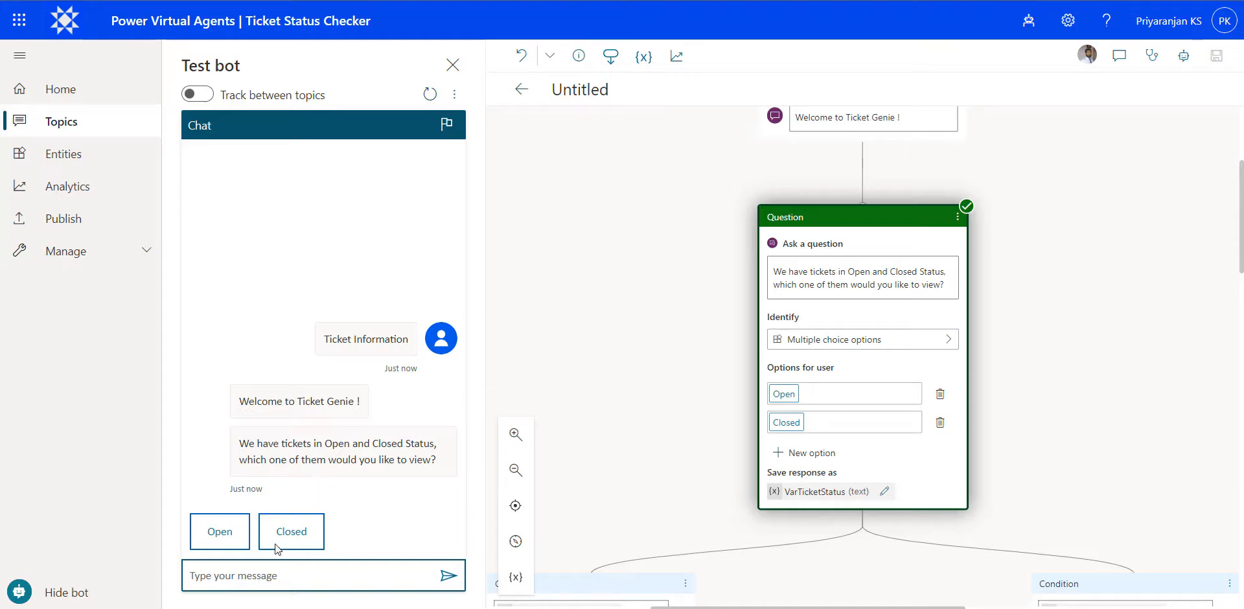
pyautogui.click(228, 535)
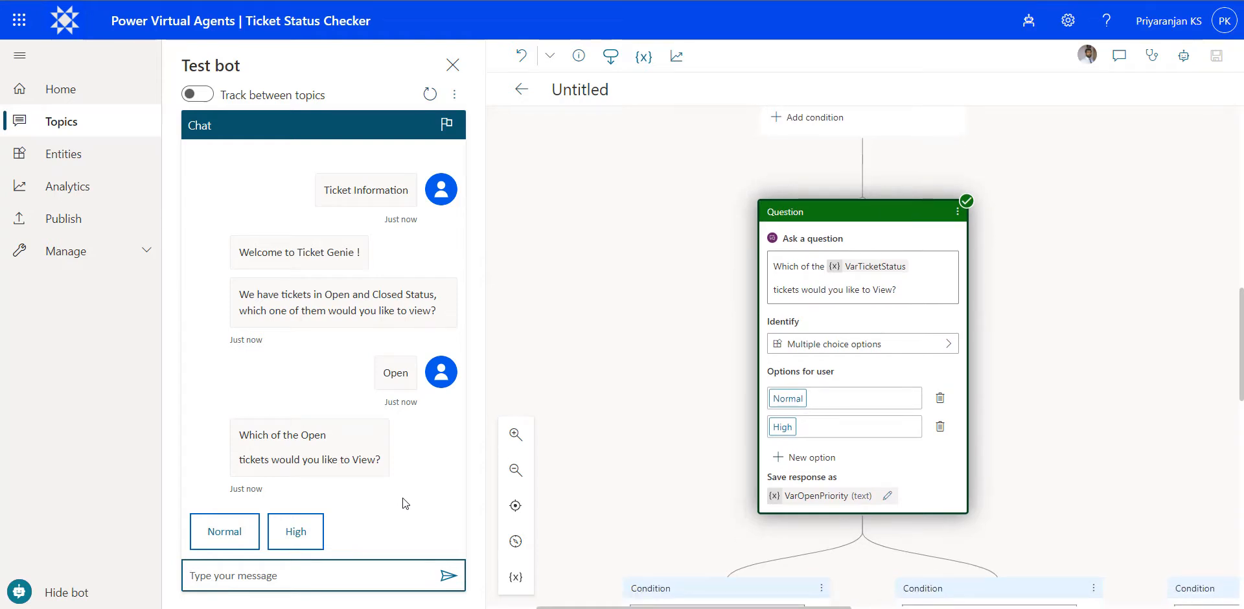
pyautogui.click(290, 535)
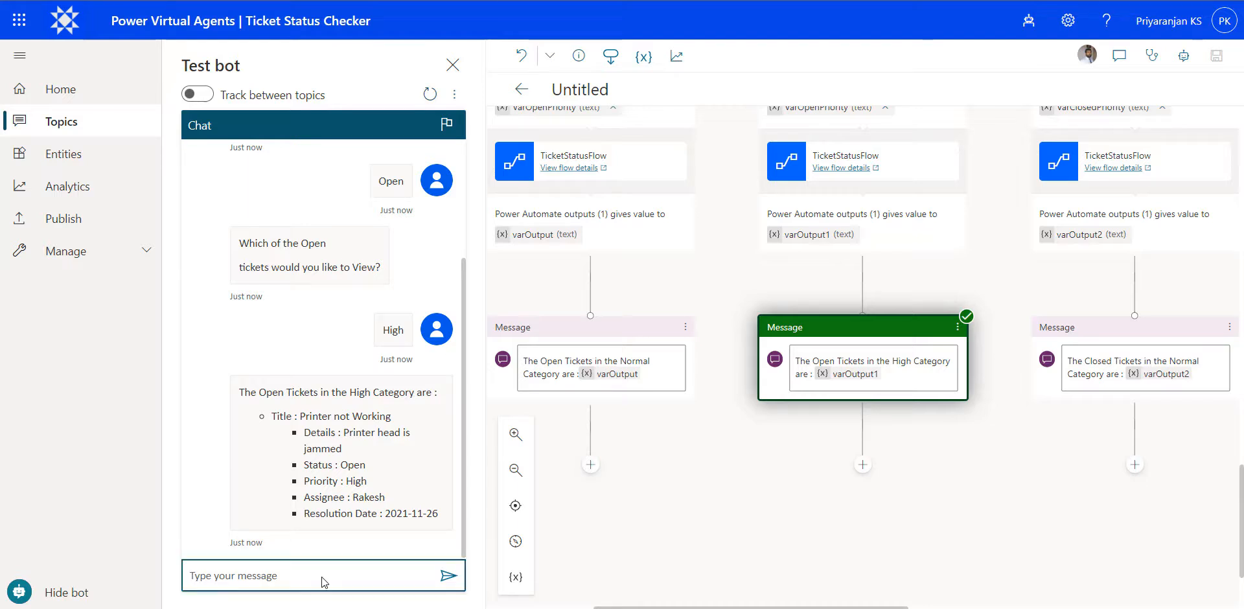
# - Test the closed Normal branch by sending "Ticket Information" again and choosing Closed and Normal
pyautogui.write('Ticket Information')
pyautogui.press('Return')
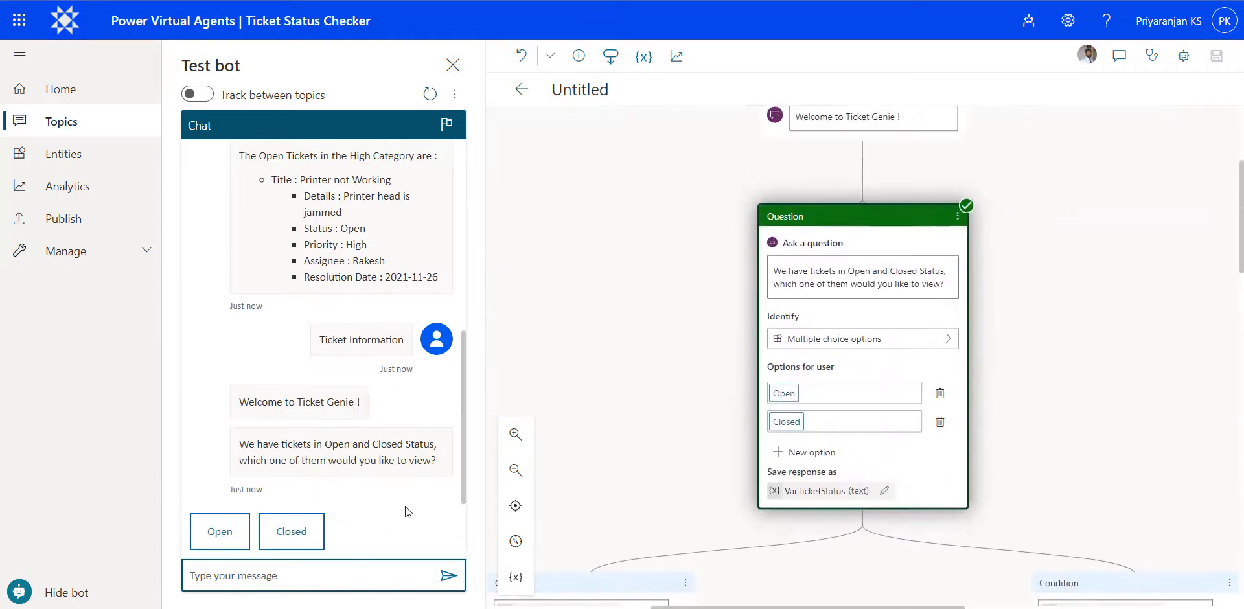
pyautogui.click(292, 540)
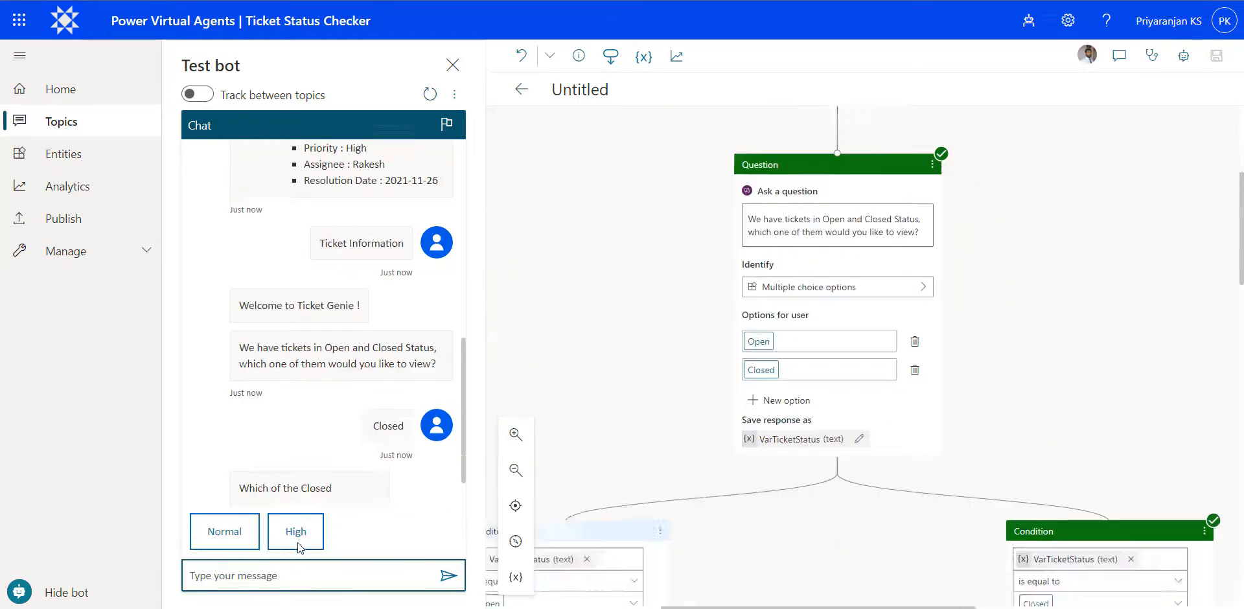
pyautogui.click(240, 541)
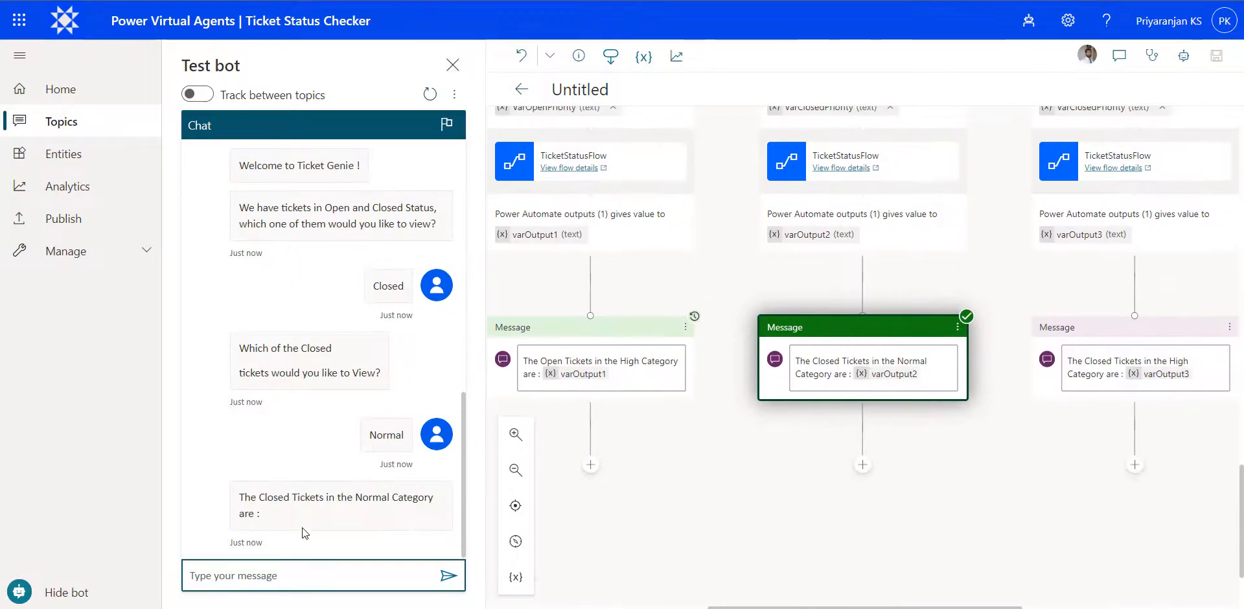
# - Test the open Normal branch by sending "Ticket Information" once more and choosing Open and Normal
pyautogui.click(296, 575)
pyautogui.write('T')
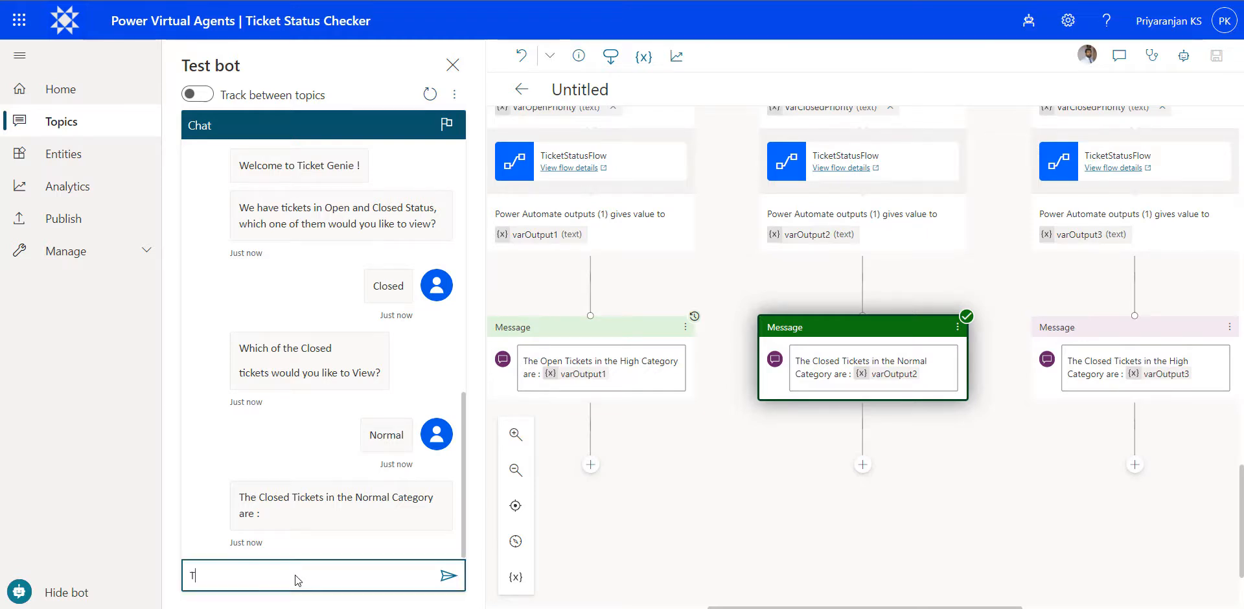
pyautogui.write('icket Information')
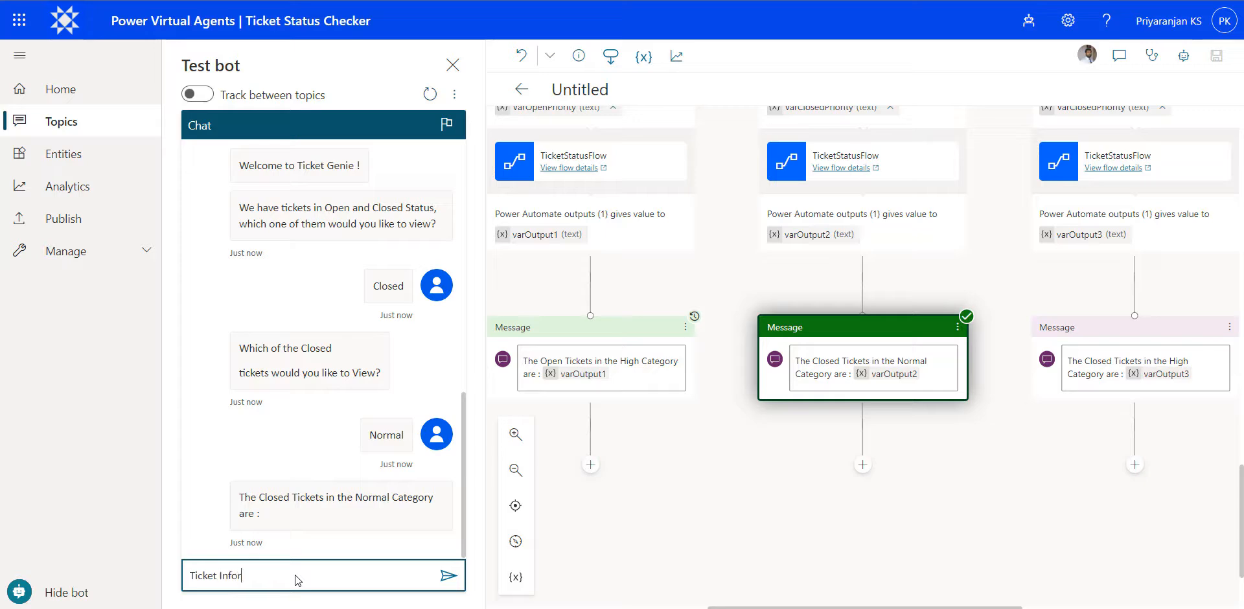
pyautogui.press('Return')
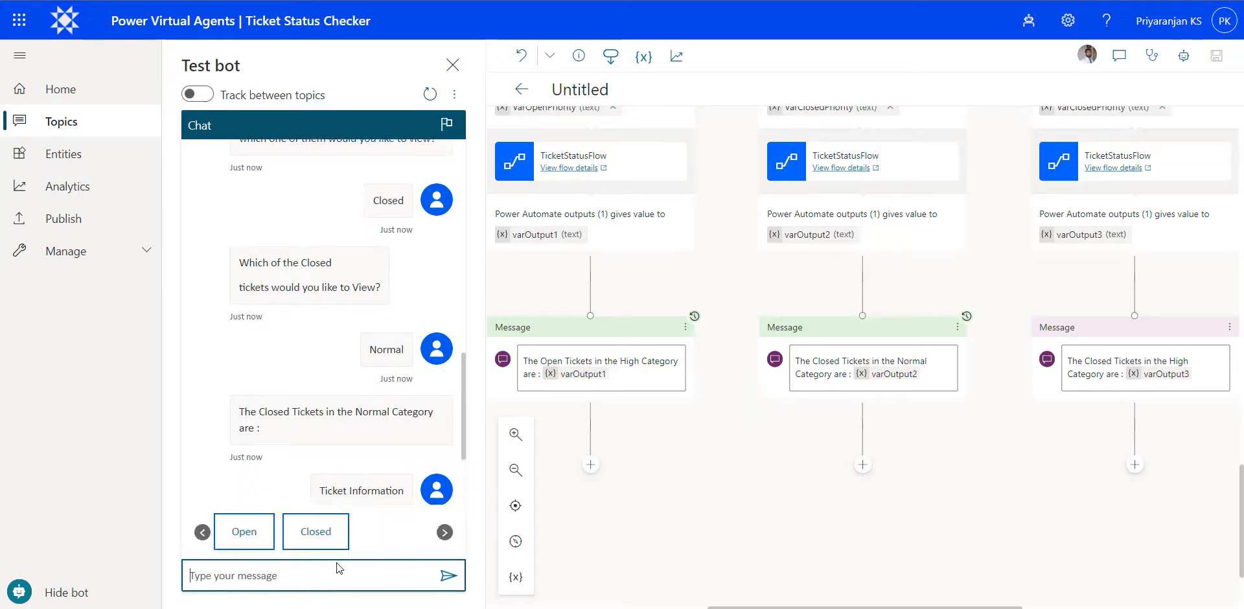
pyautogui.click(240, 543)
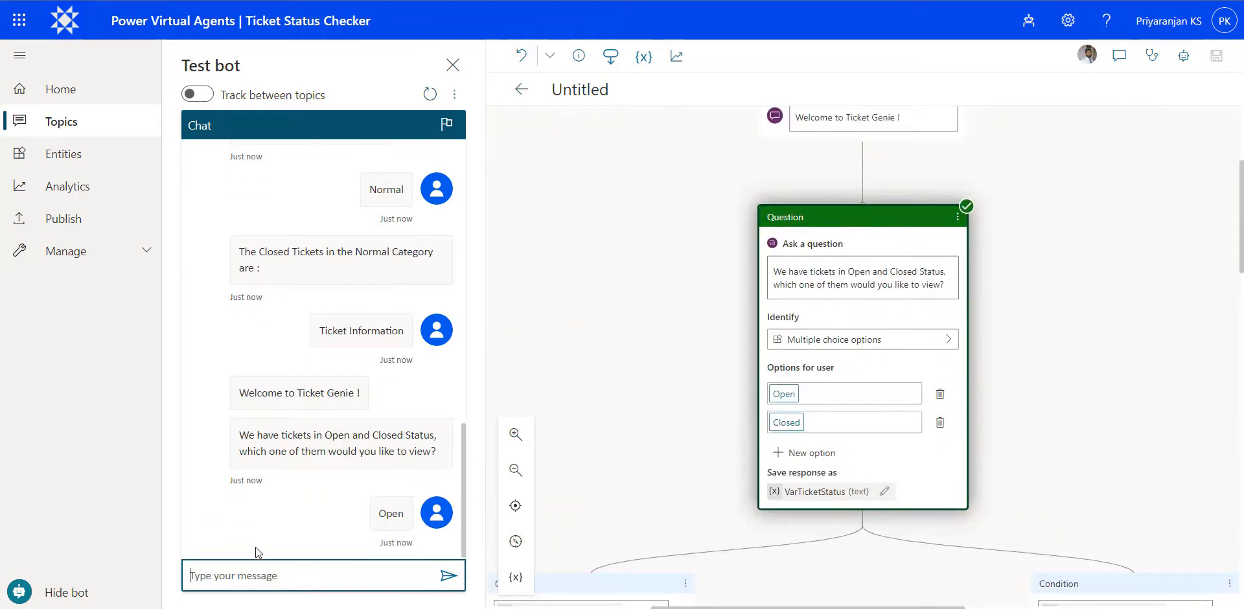
pyautogui.click(231, 527)
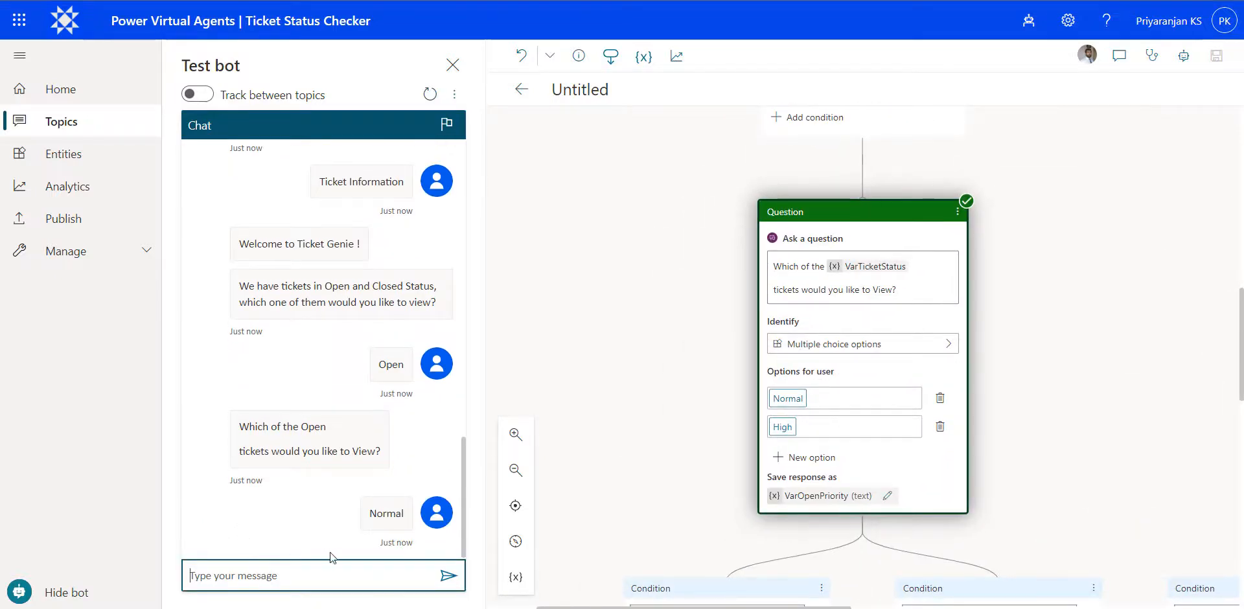